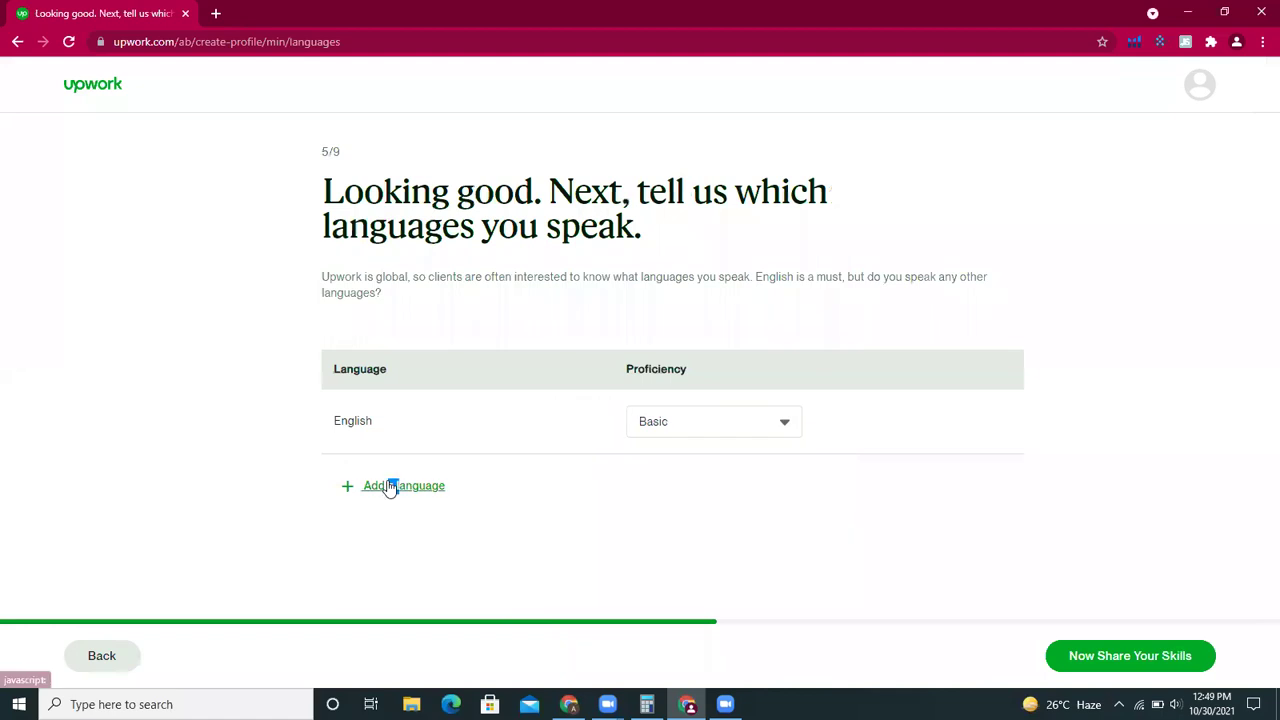
# - Add Urdu as a second language at Native or Bilingual level and continue to skills
pyautogui.click(400, 497)
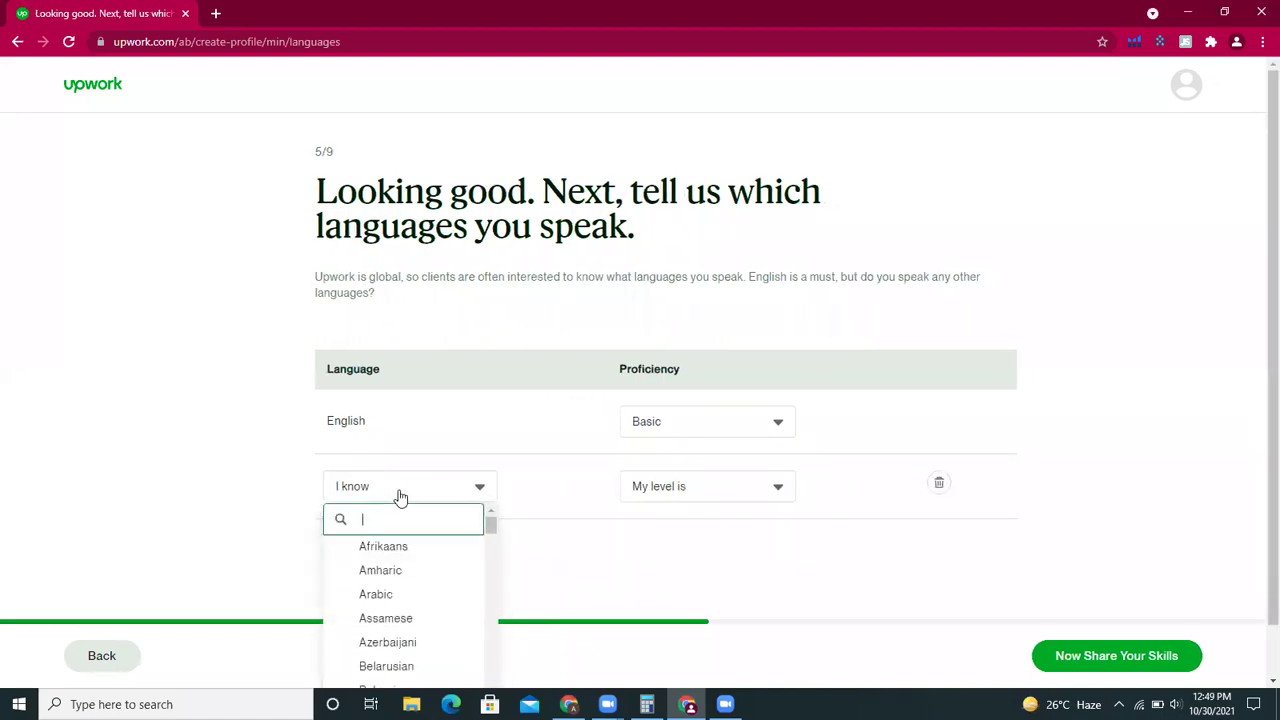
pyautogui.write('urd')
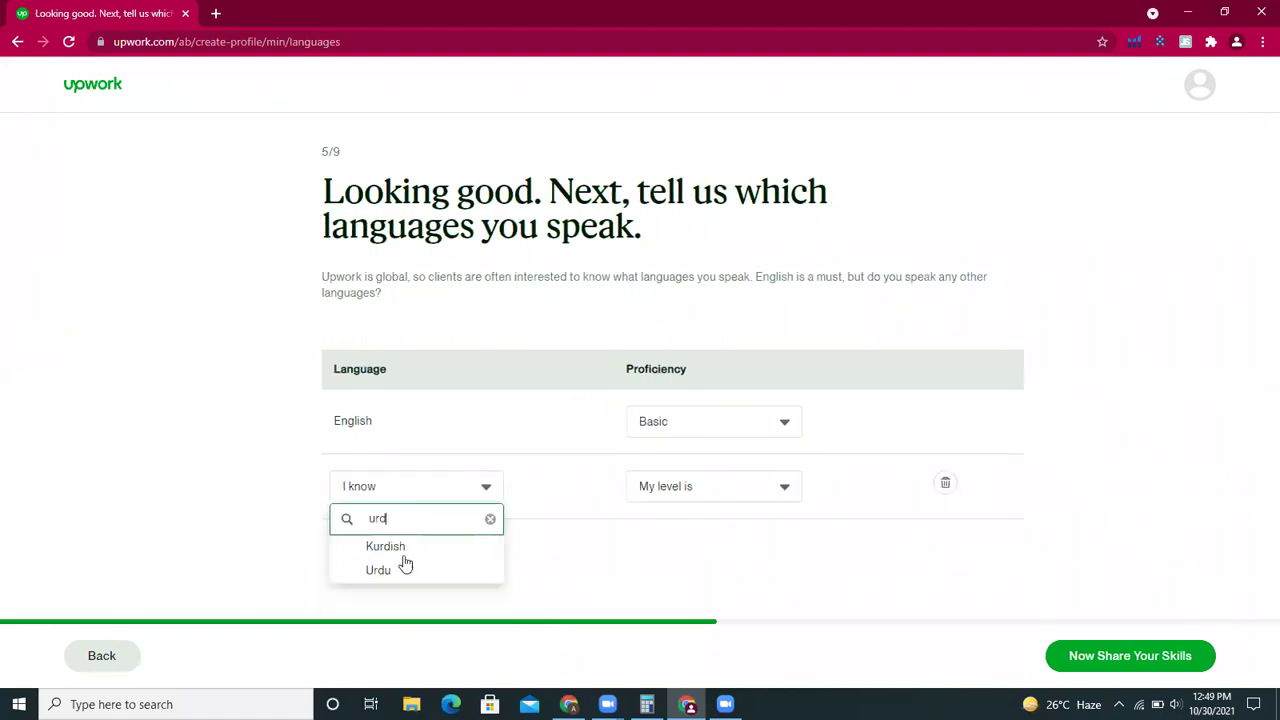
pyautogui.click(404, 578)
pyautogui.click(680, 491)
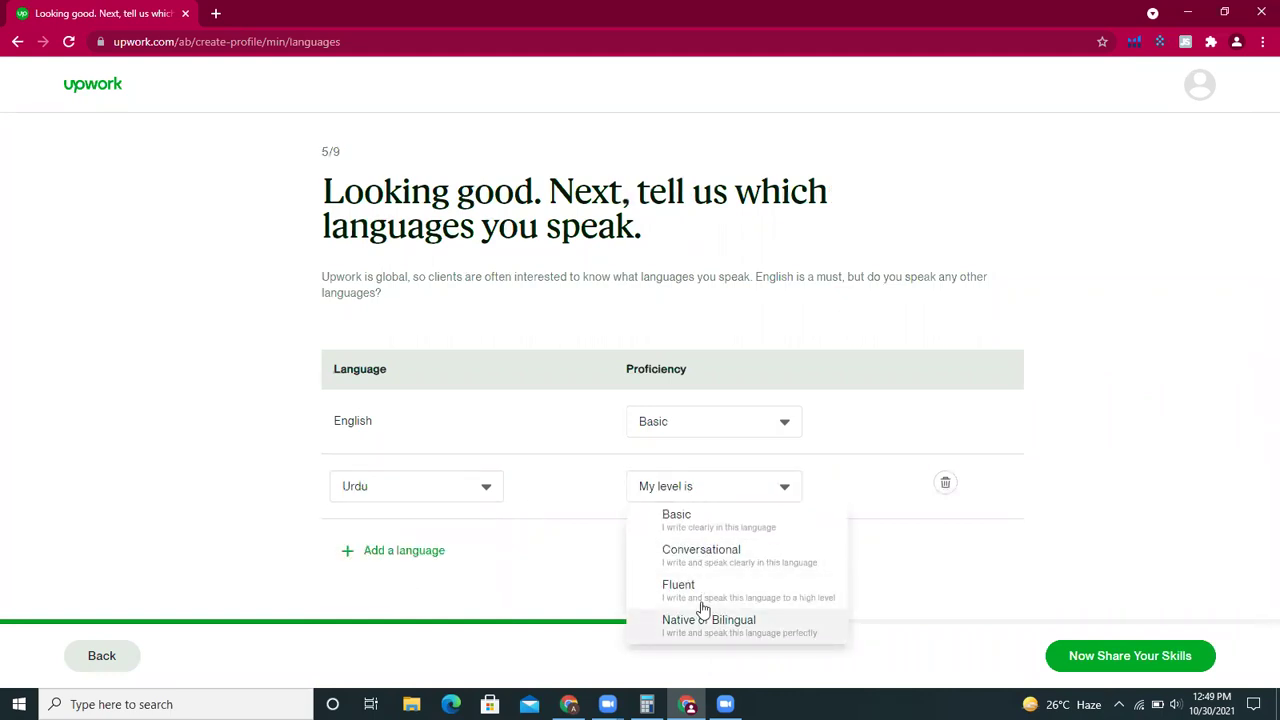
pyautogui.click(703, 610)
pyautogui.click(1093, 665)
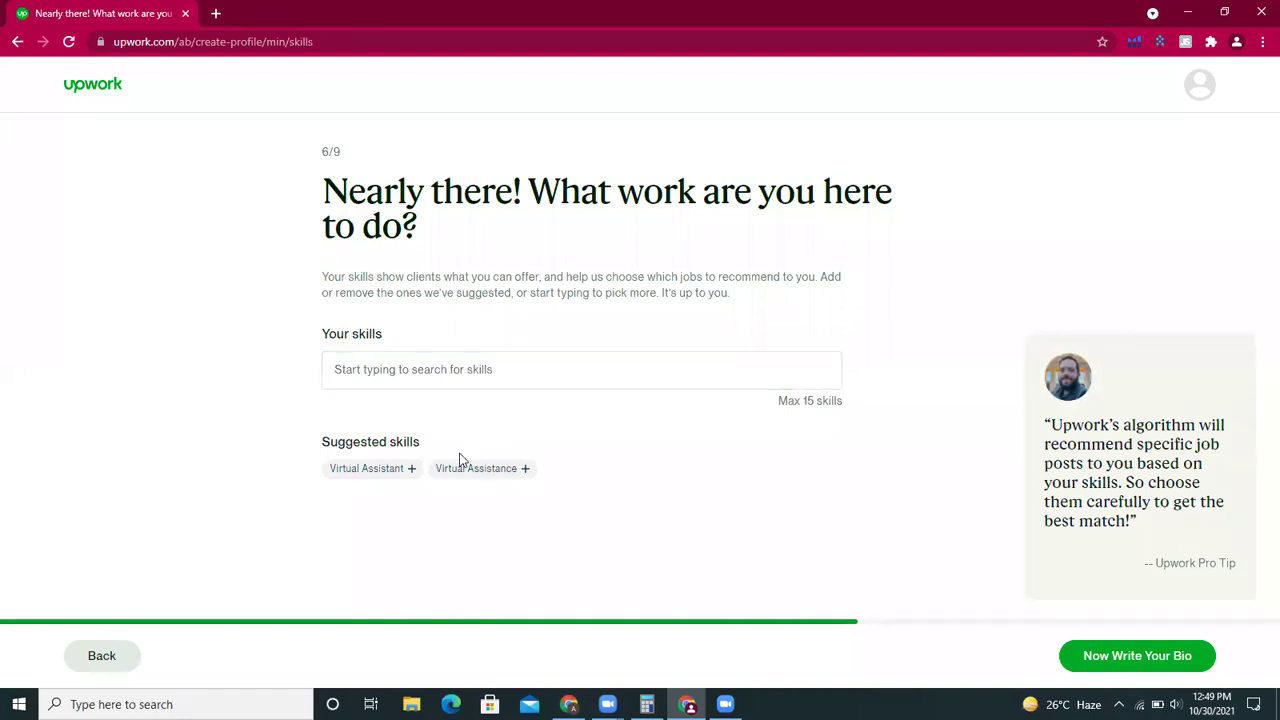
# - Add the Virtual Assistant and Virtual Assistance skills, then bring up the established Amazon Virtual Assistant profile
pyautogui.click(413, 470)
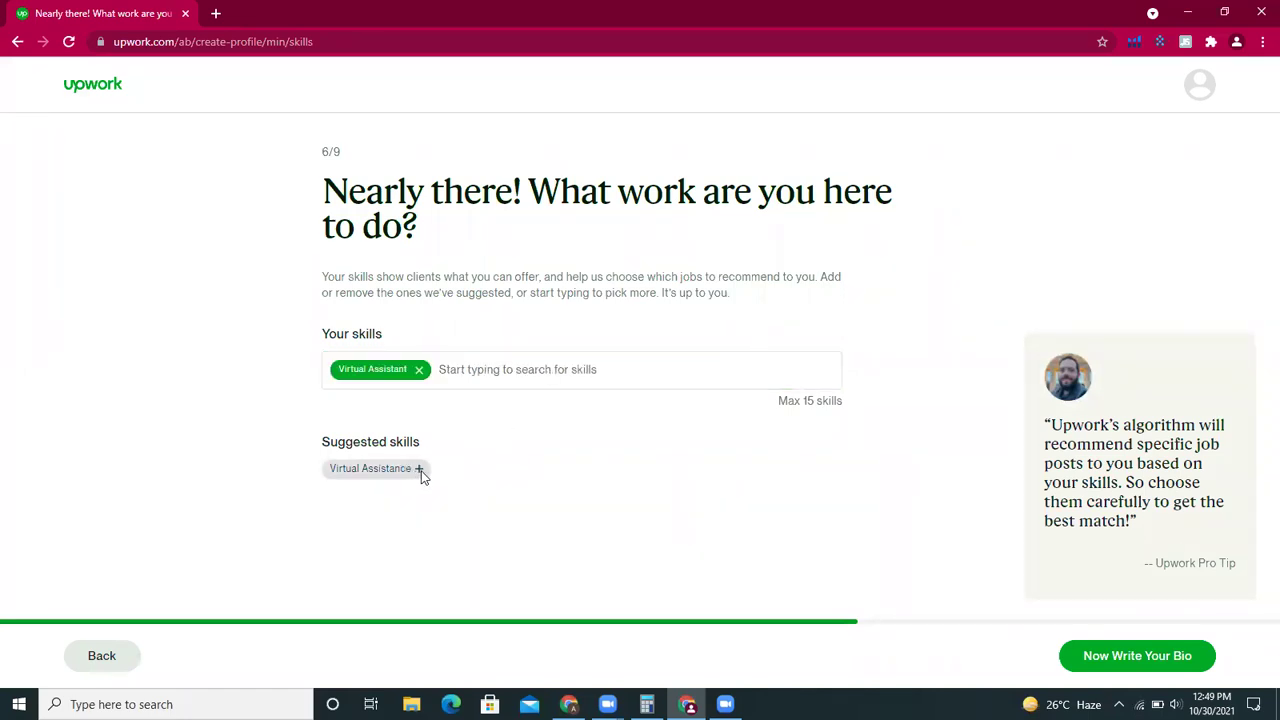
pyautogui.click(421, 472)
pyautogui.click(612, 366)
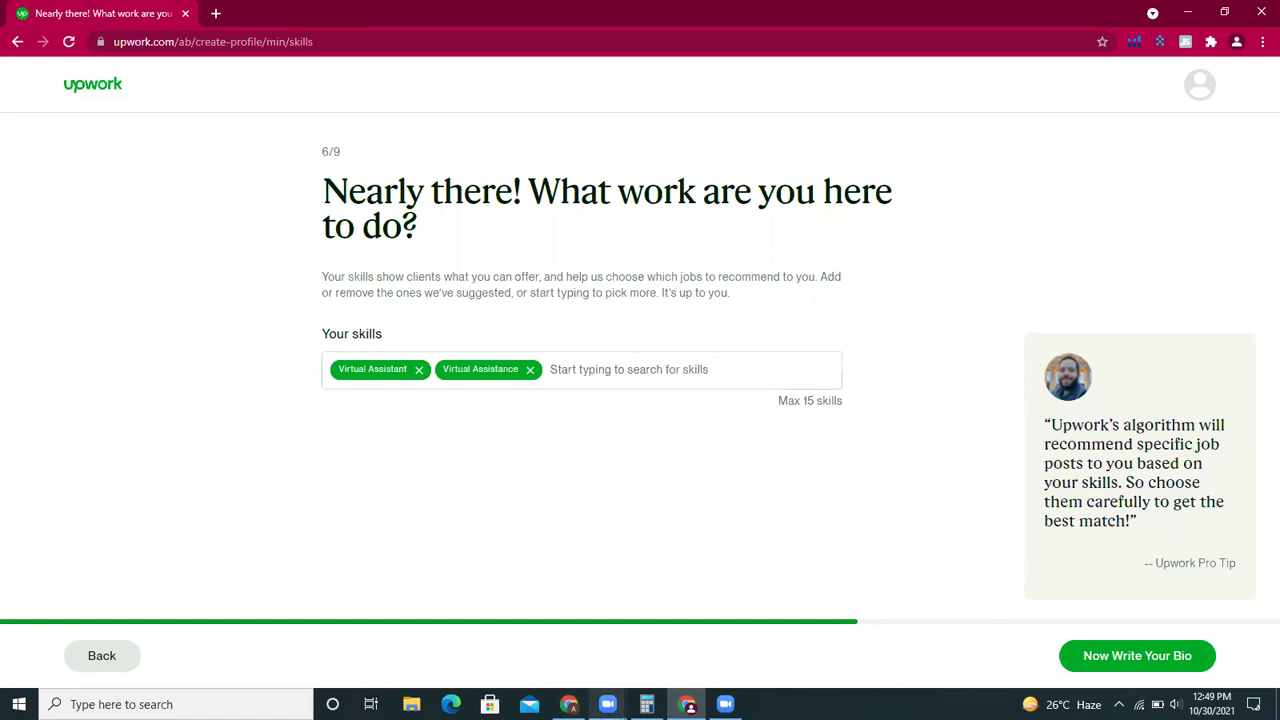
pyautogui.click(568, 704)
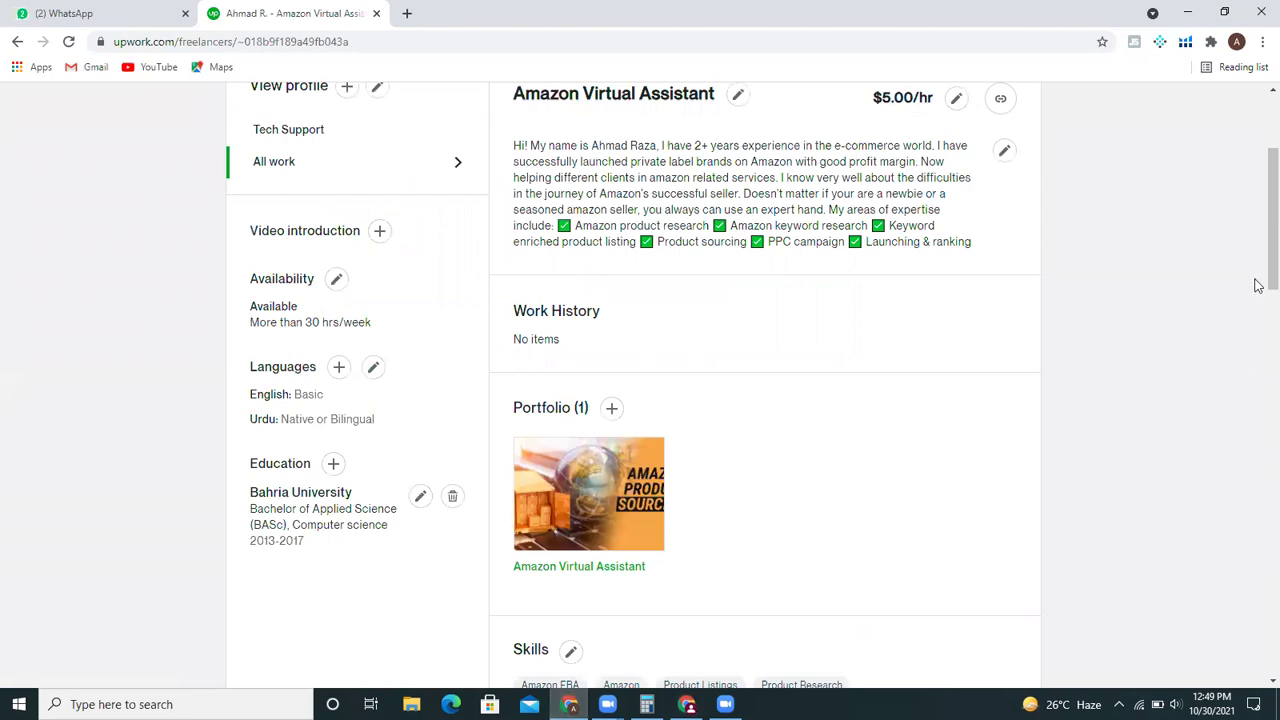
# - Scroll the established profile down to its Skills list, then return to the new profile's skills
pyautogui.moveTo(1258, 229); pyautogui.dragTo(1258, 162)
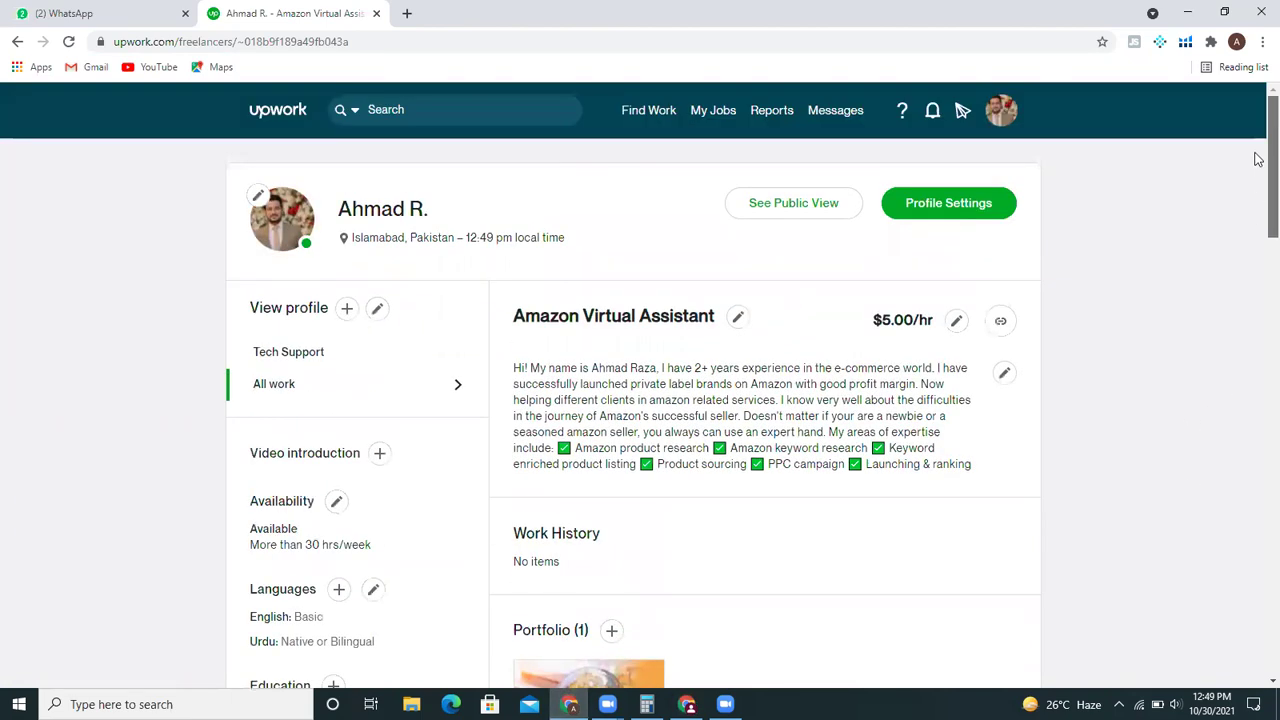
pyautogui.moveTo(1258, 160); pyautogui.dragTo(1258, 286)
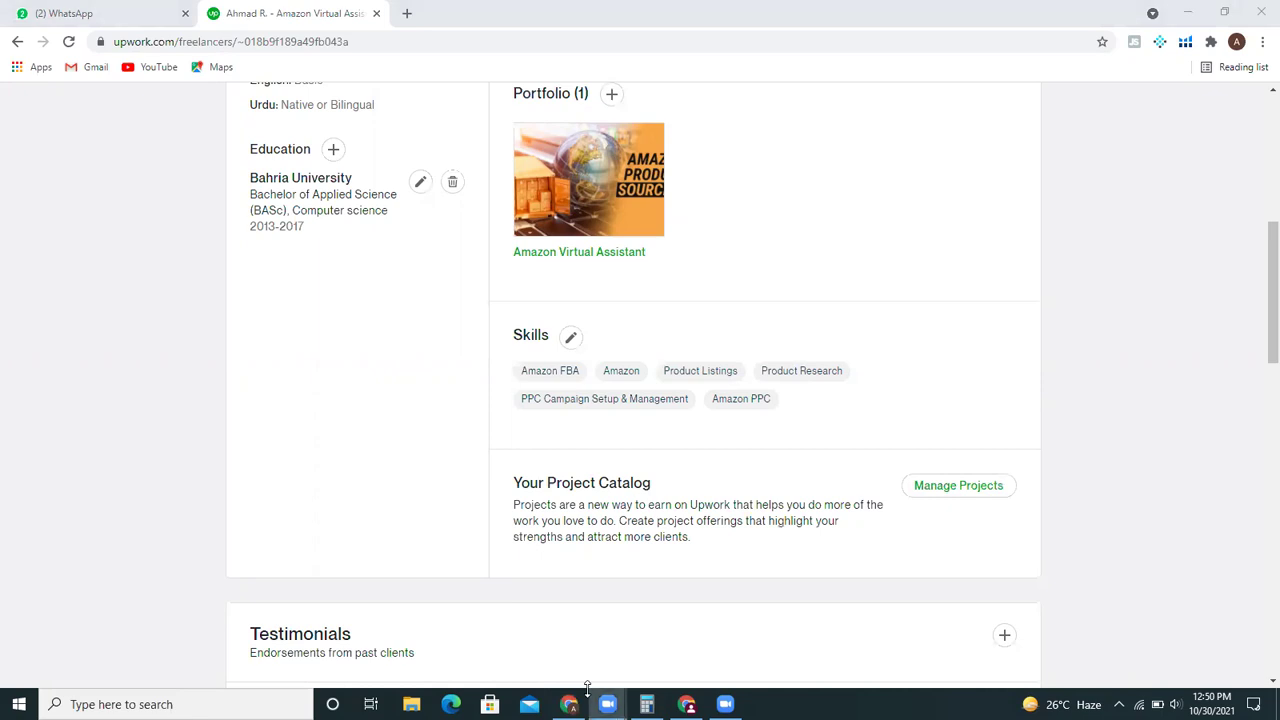
pyautogui.click(686, 704)
# - Add Amazon FBA and PPC Campaign Setup & Management to the new profile's skills
pyautogui.click(688, 368)
pyautogui.write('amazon fbv')
pyautogui.press('BackSpace')
pyautogui.press('BackSpace')
pyautogui.write('ba')
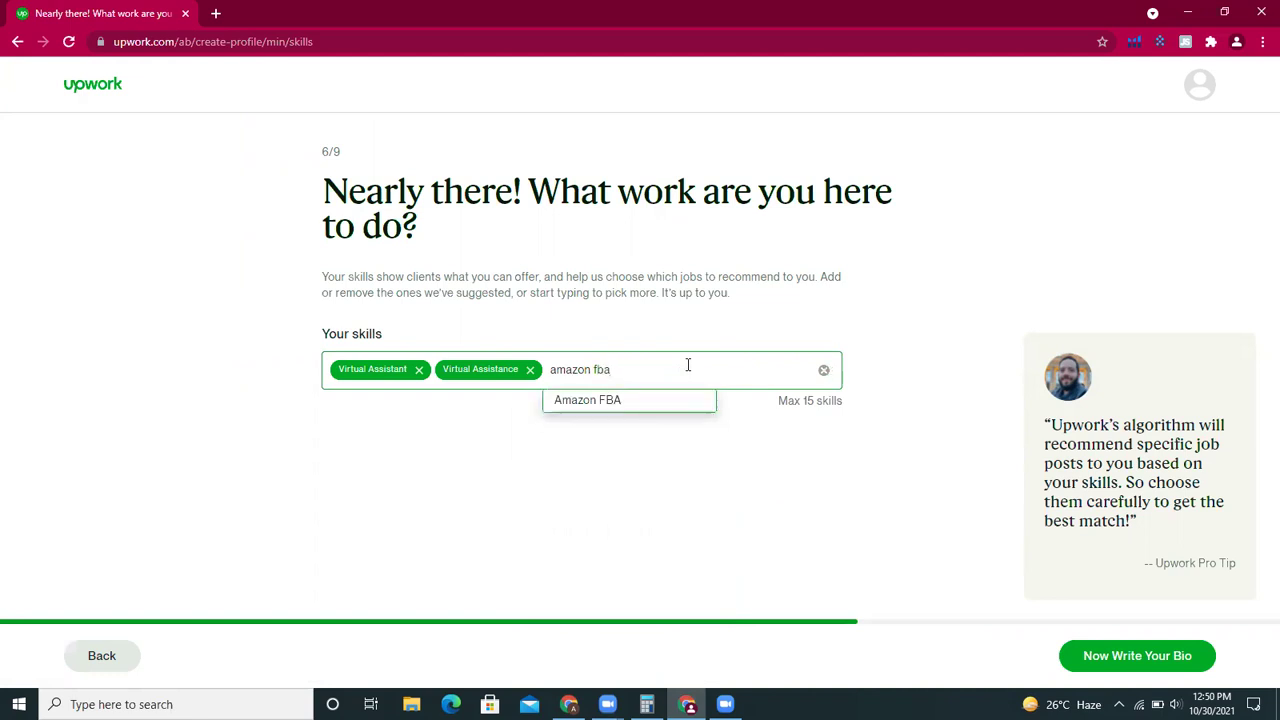
pyautogui.press('Return')
pyautogui.click(688, 366)
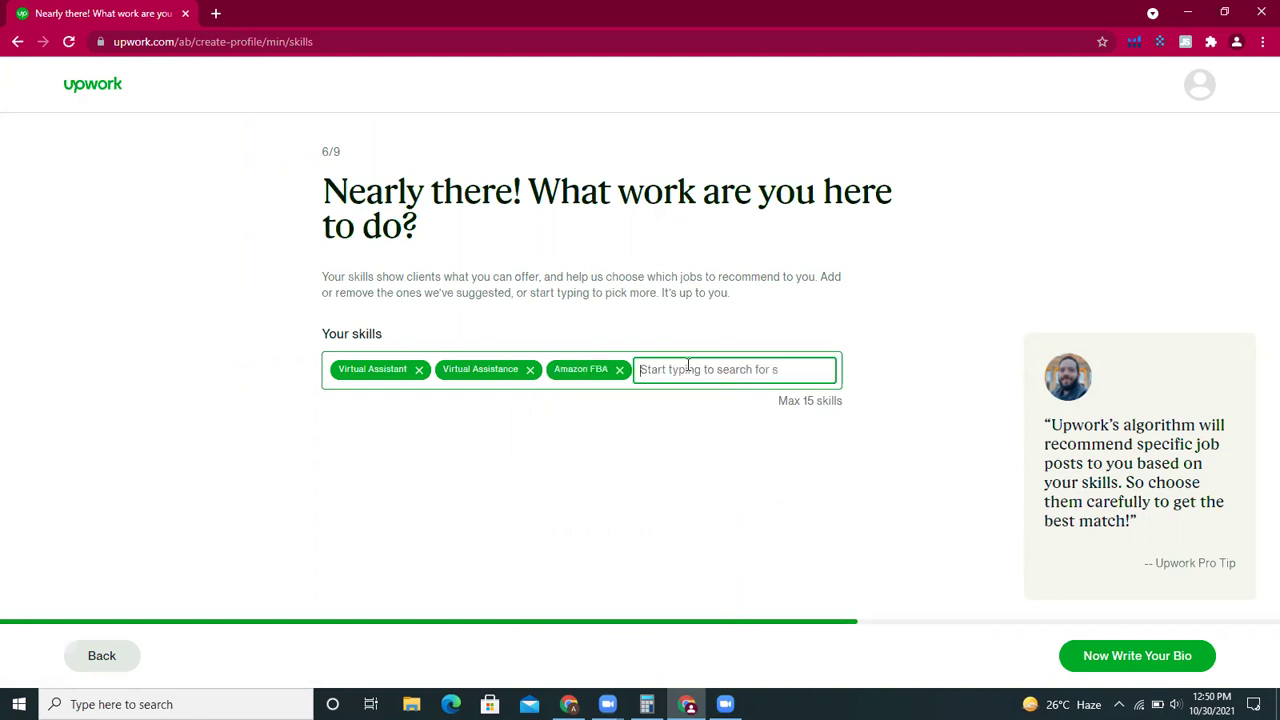
pyautogui.write('ppc')
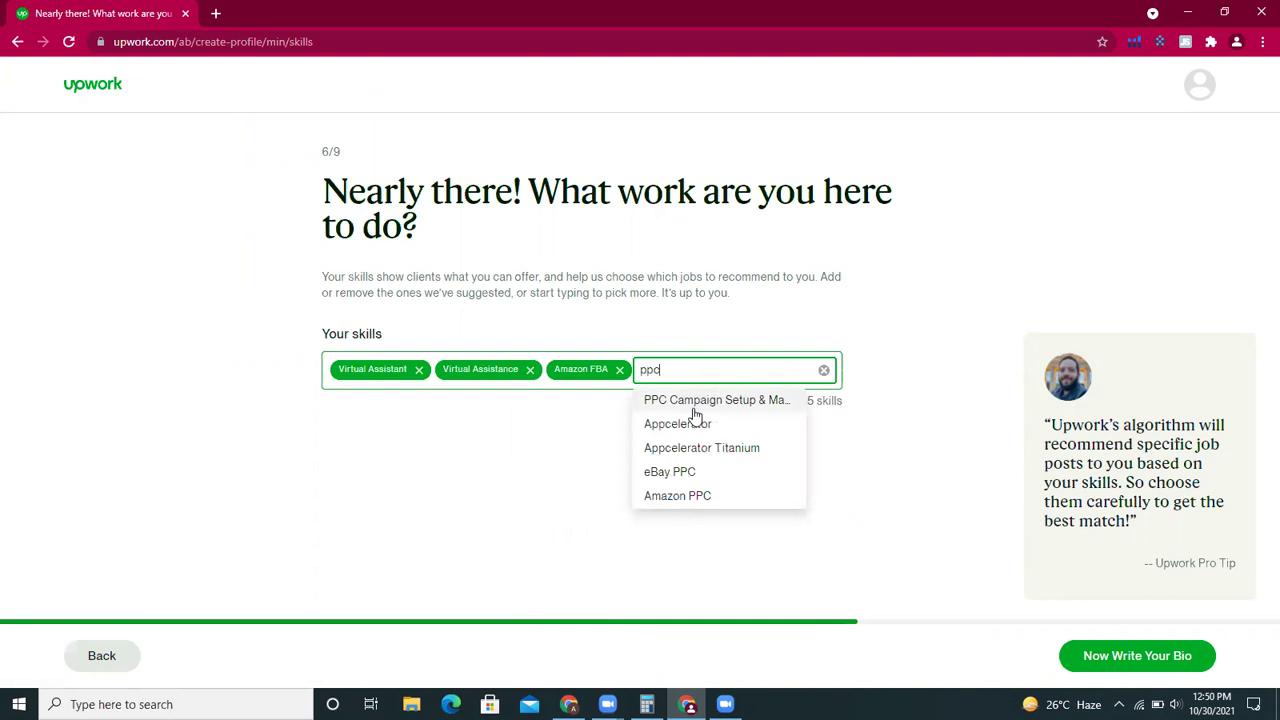
pyautogui.click(724, 404)
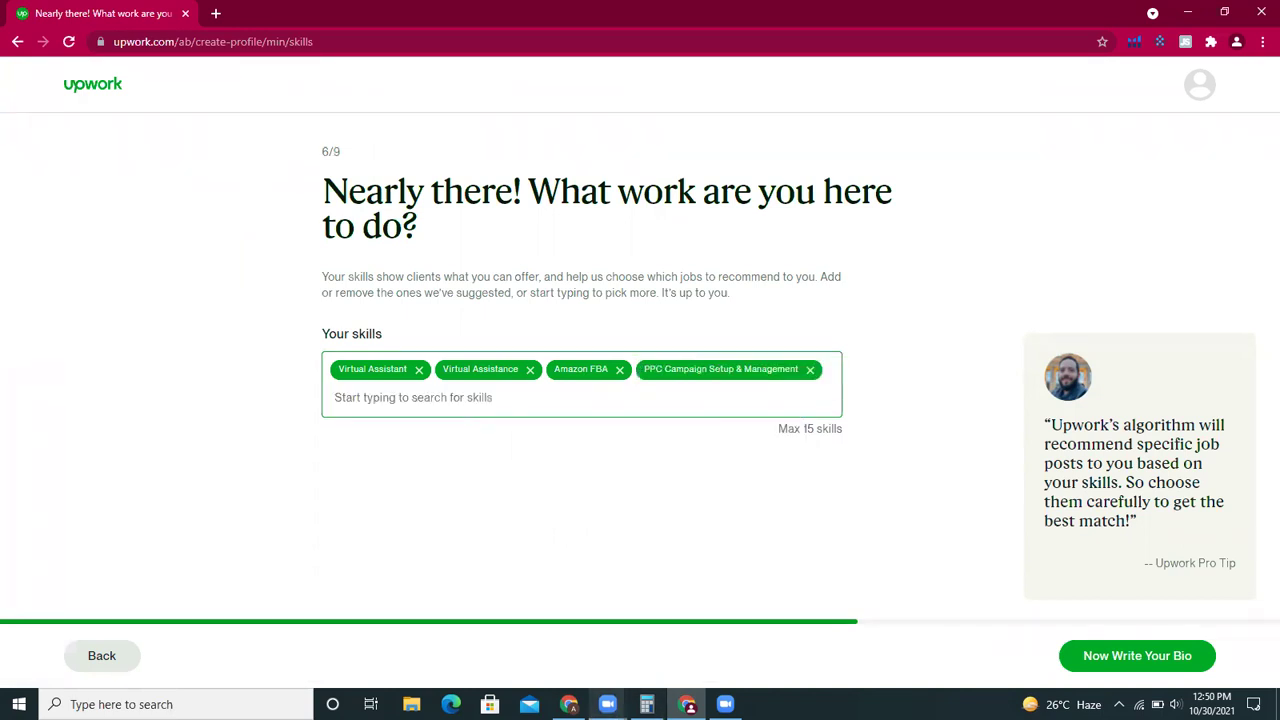
# - After rechecking the established profile, add Product Research and Amazon Listing Optimization as skills
pyautogui.click(569, 704)
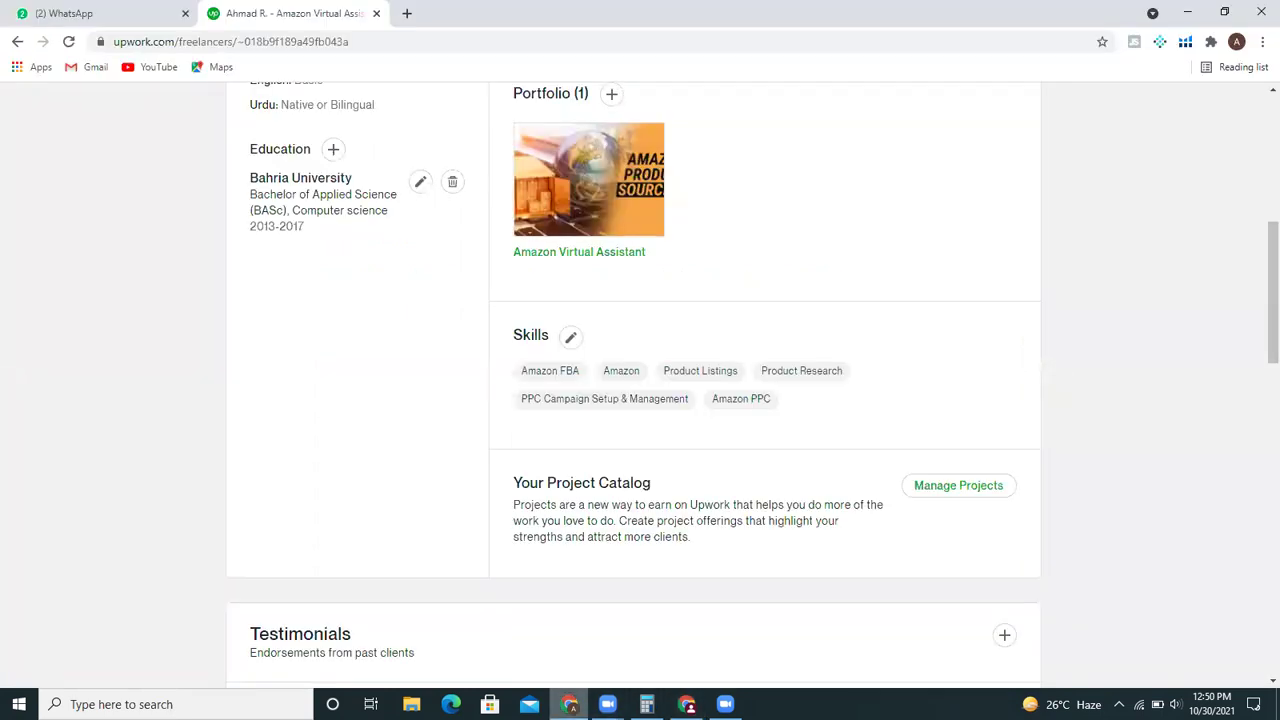
pyautogui.click(687, 704)
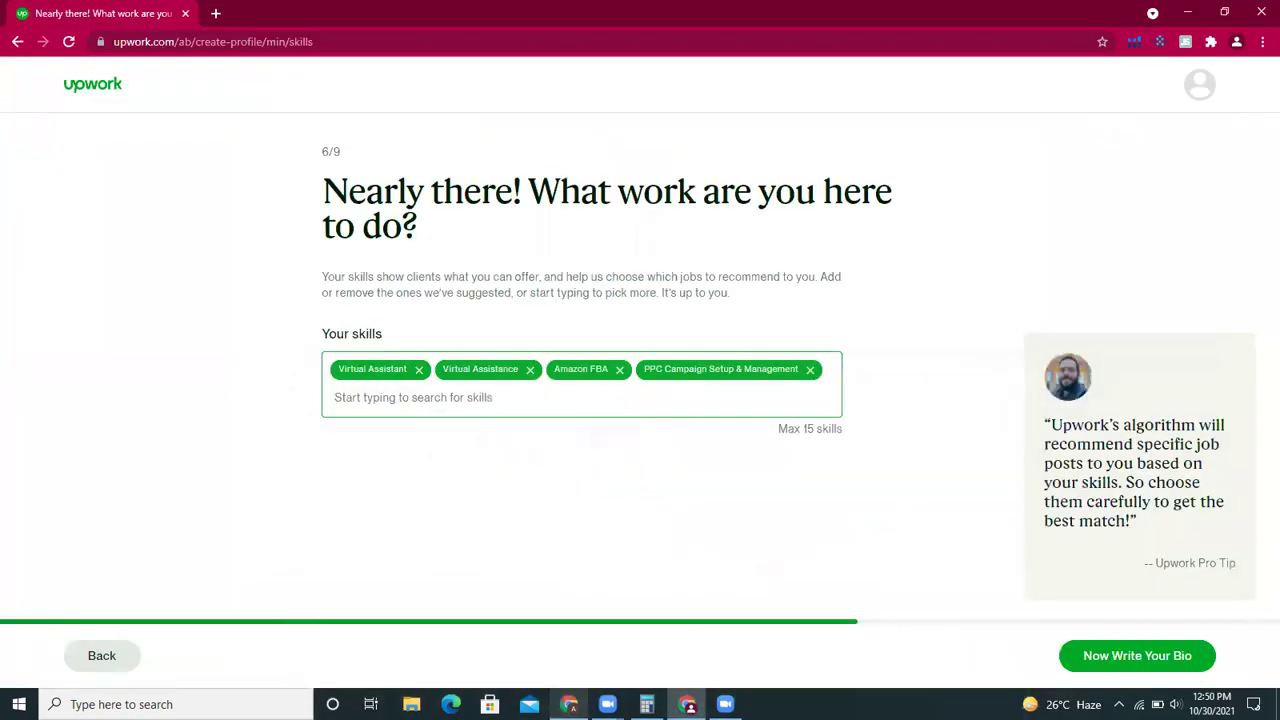
pyautogui.write('p')
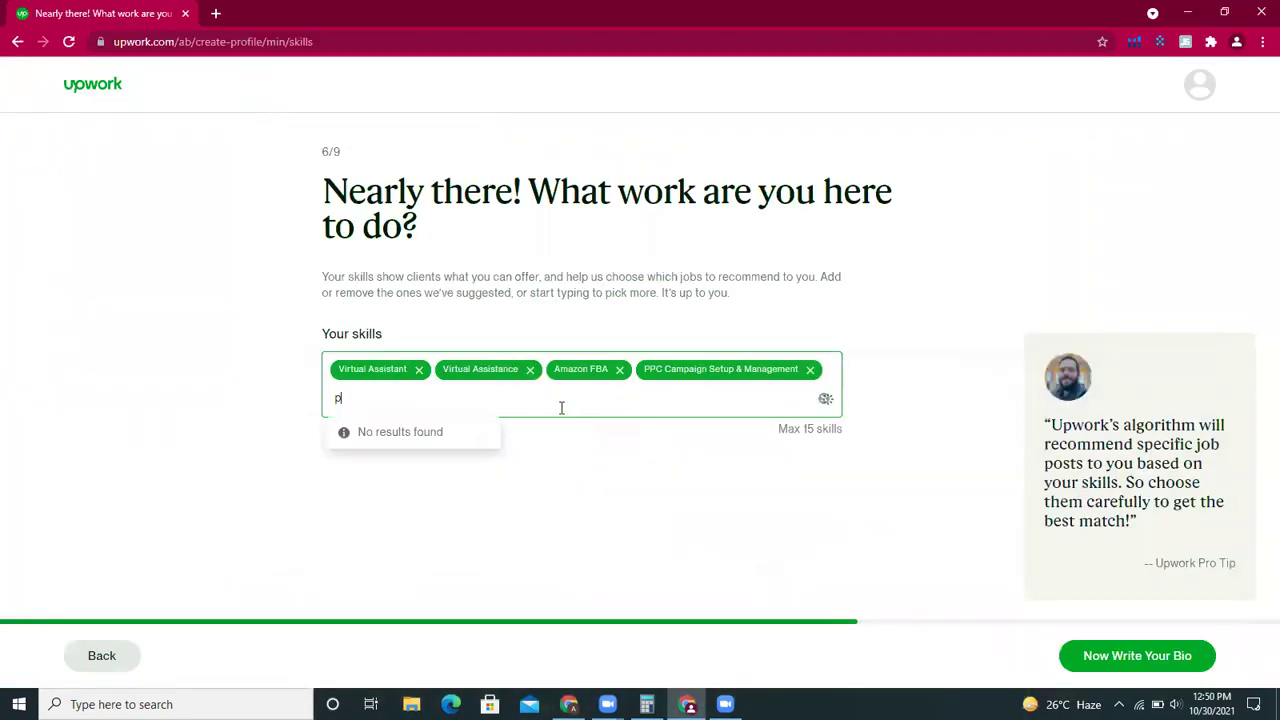
pyautogui.write('roduct re')
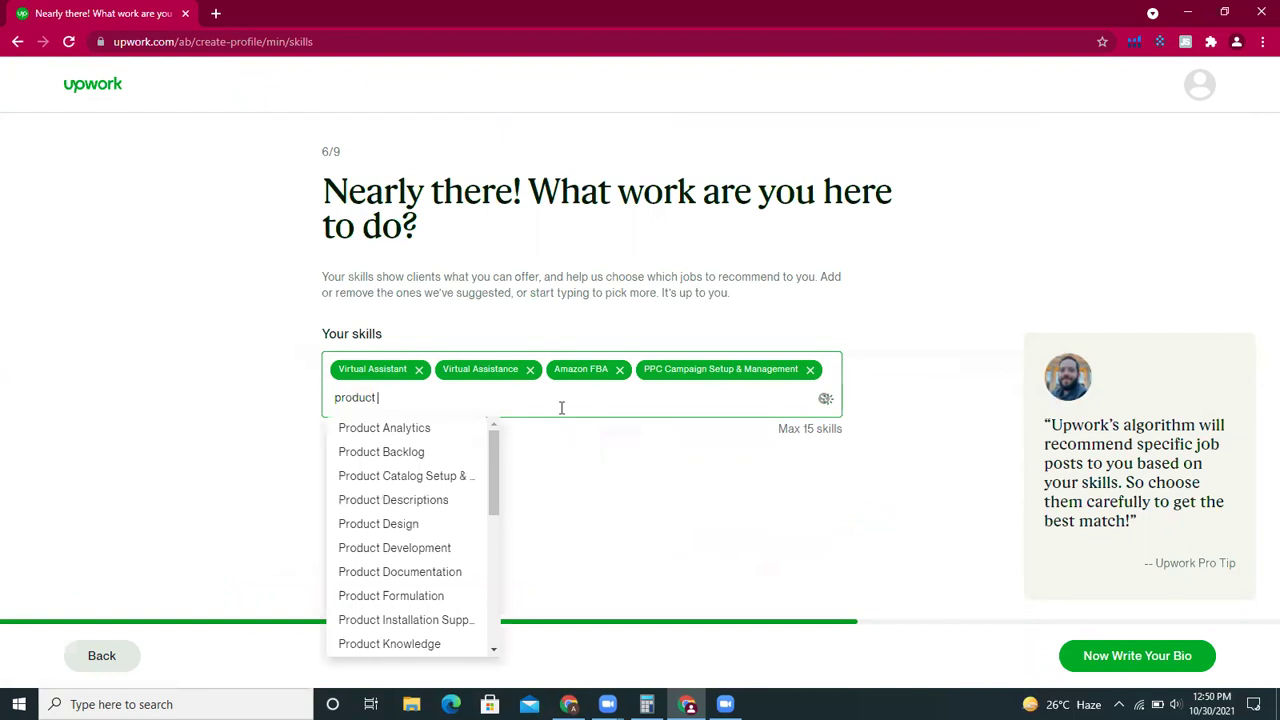
pyautogui.press('Down')
pyautogui.press('Down')
pyautogui.press('Down')
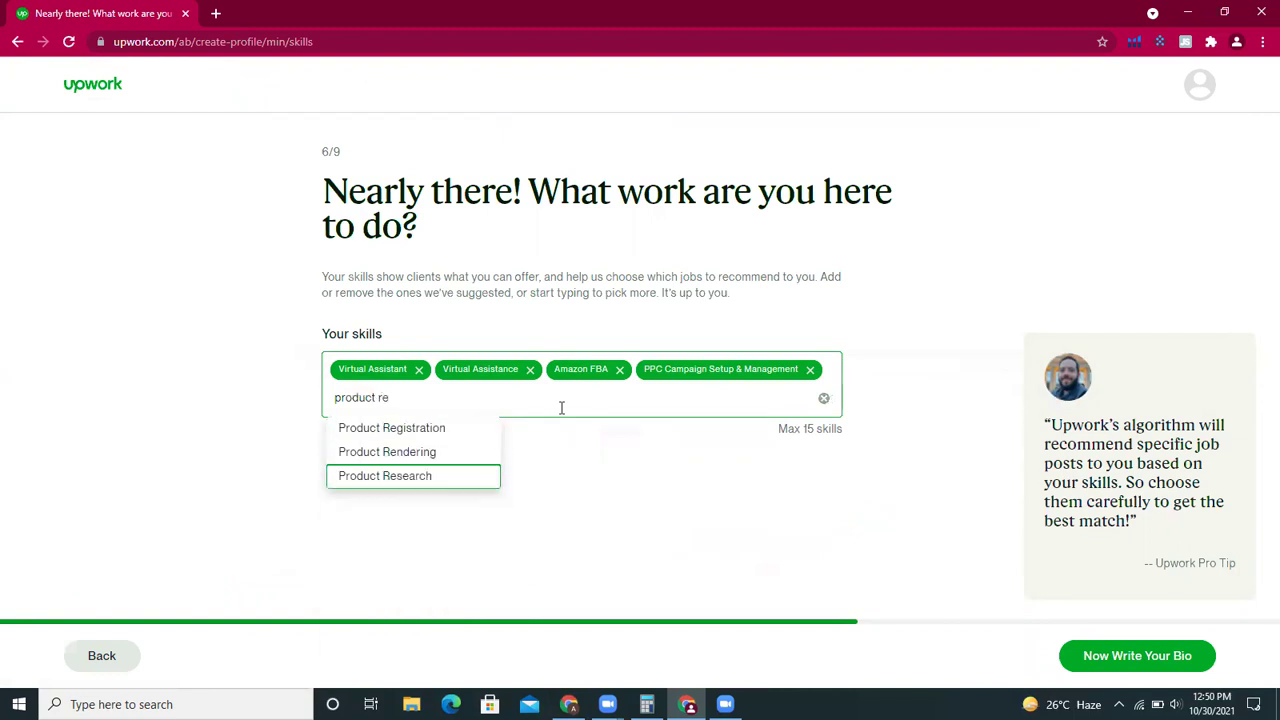
pyautogui.press('Return')
pyautogui.click(561, 407)
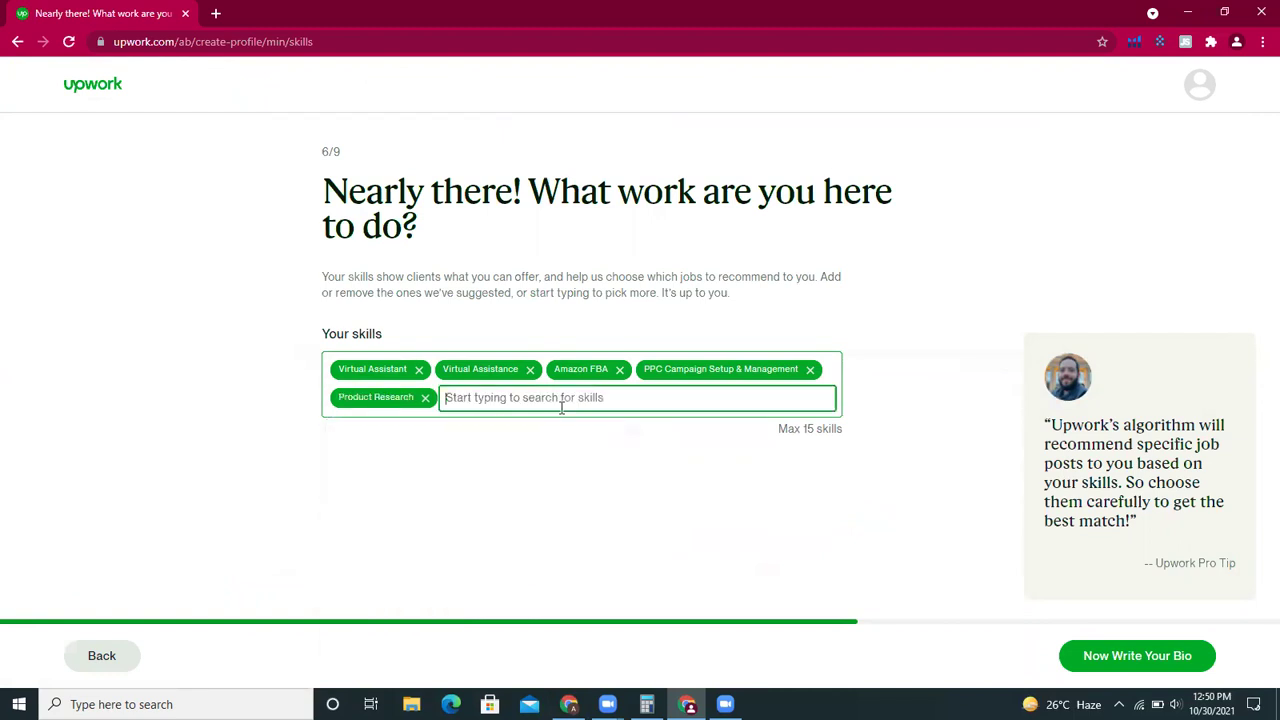
pyautogui.write('listing')
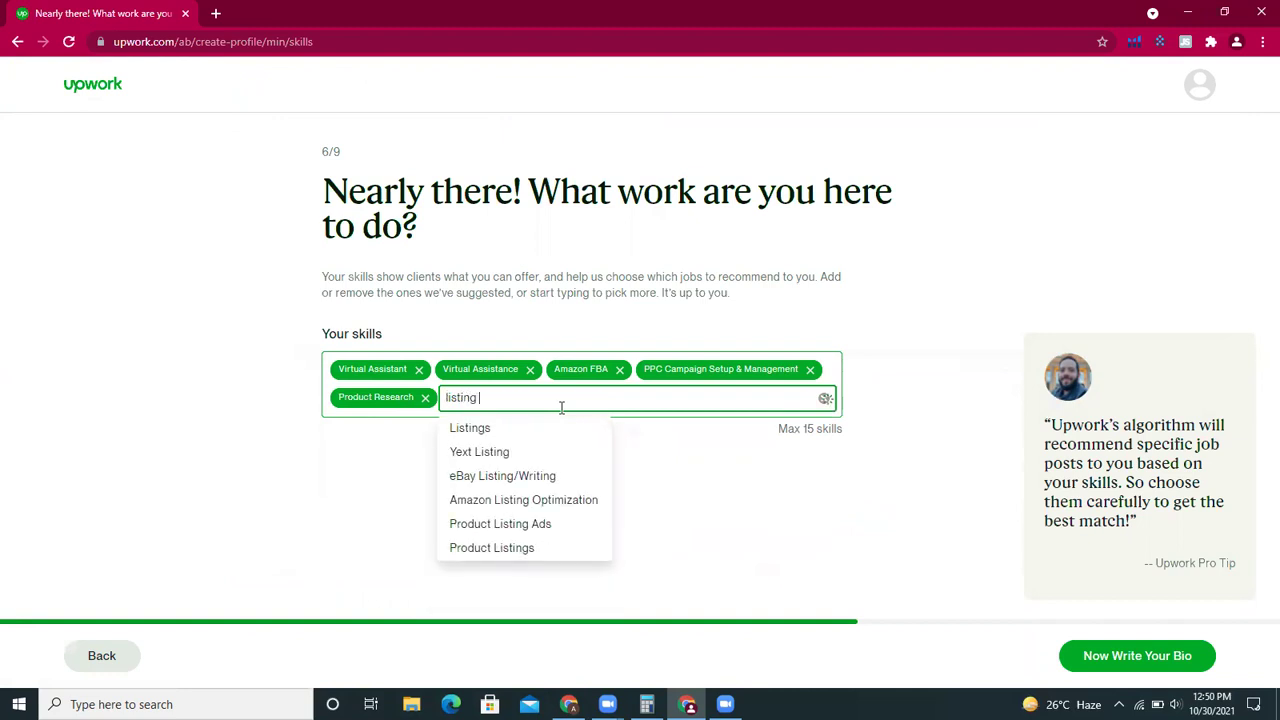
pyautogui.click(561, 428)
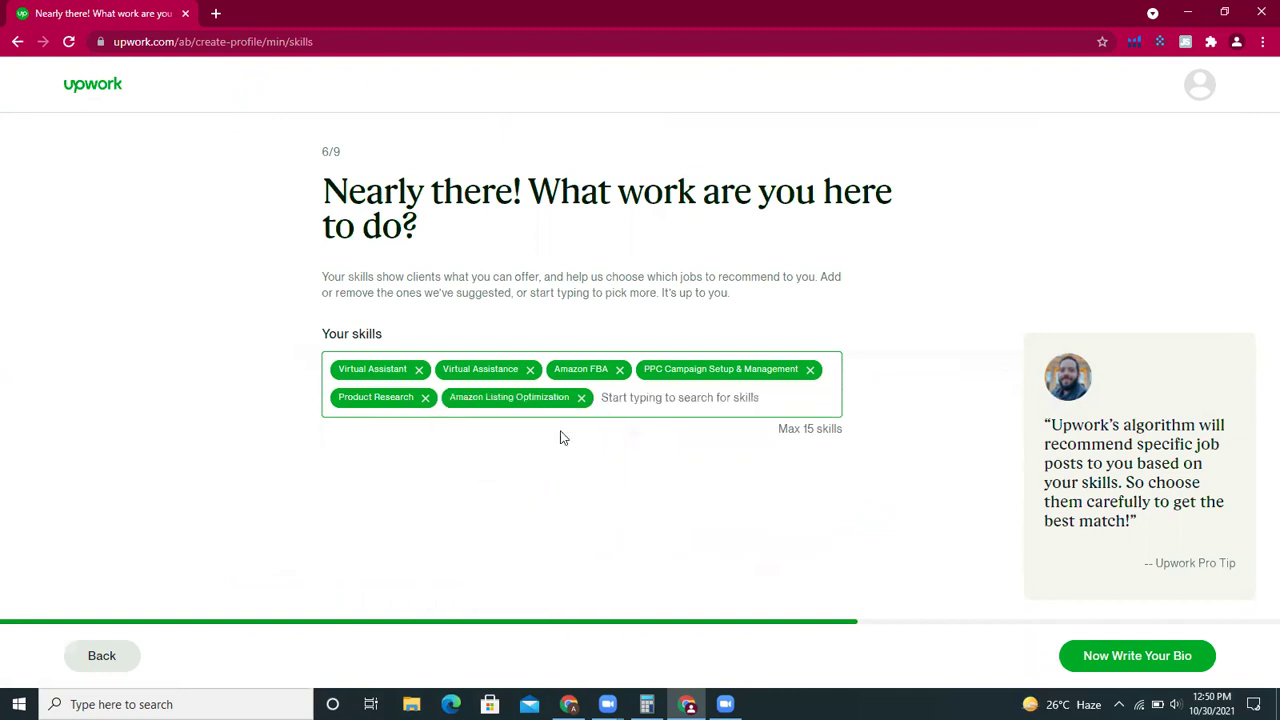
# - Continue to the bio step and select the established profile's Amazon Virtual Assistant description
pyautogui.click(1137, 655)
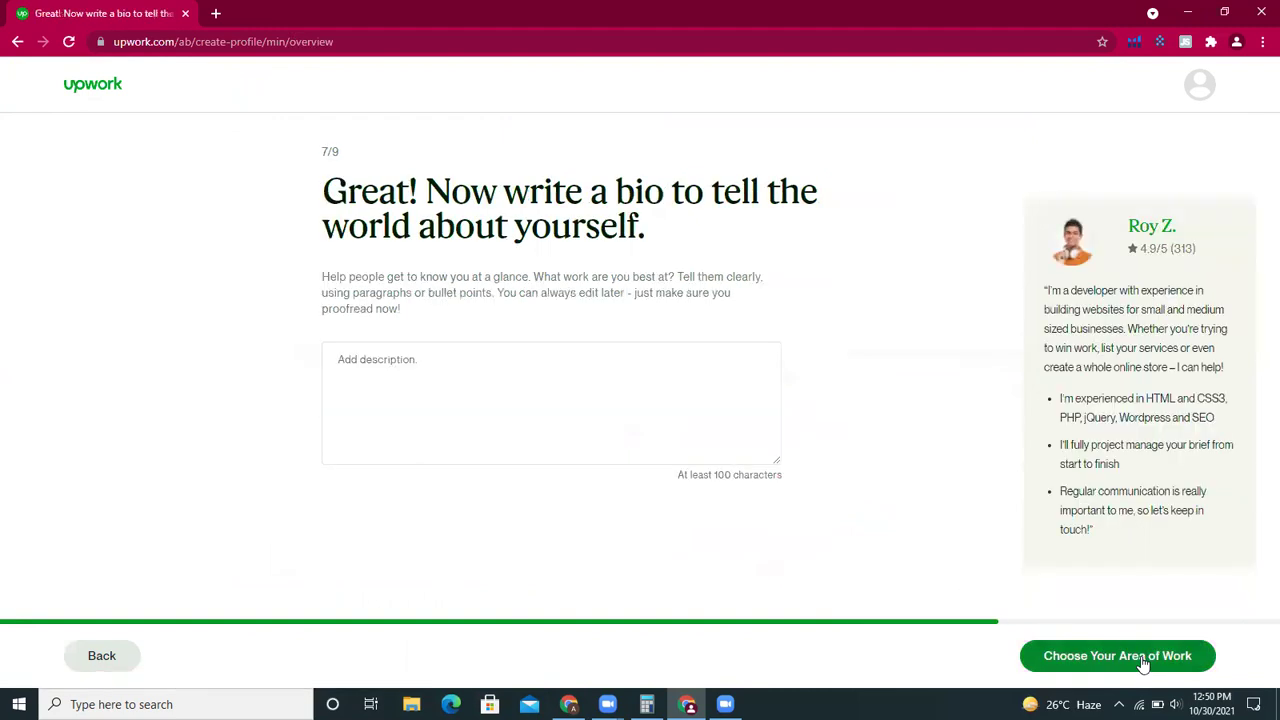
pyautogui.click(689, 384)
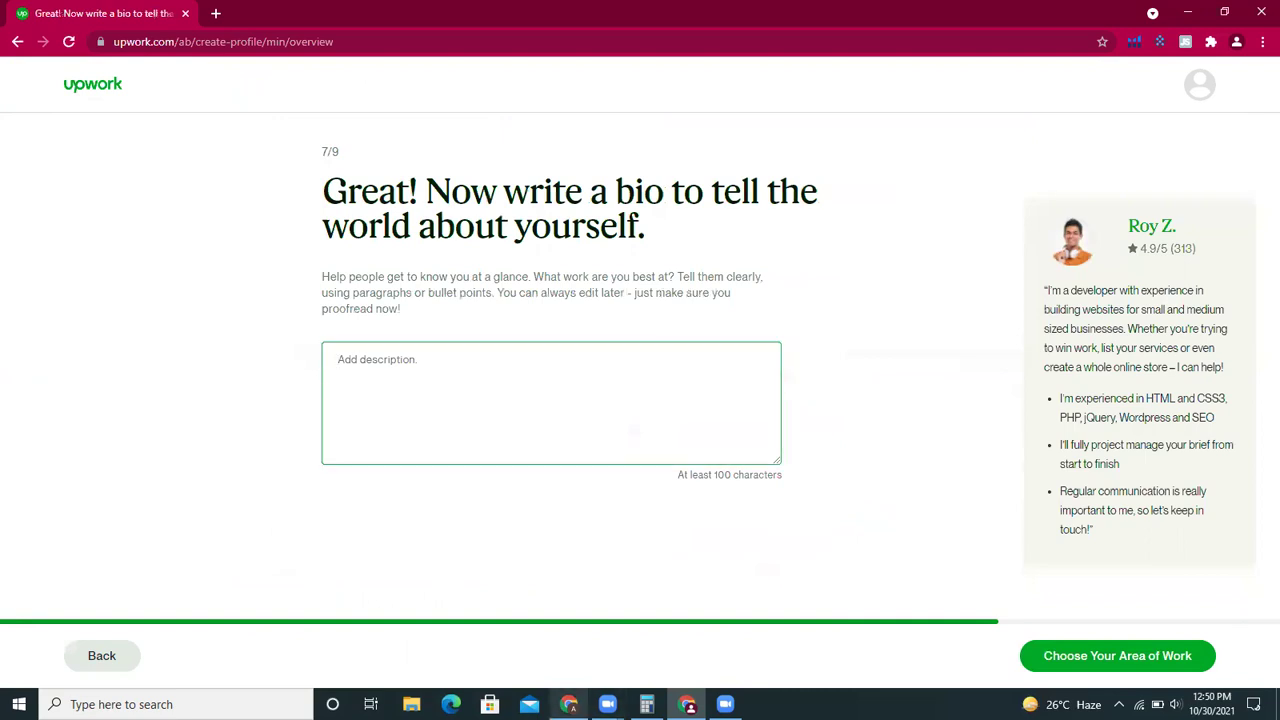
pyautogui.hotkey('alt', 'Tab')
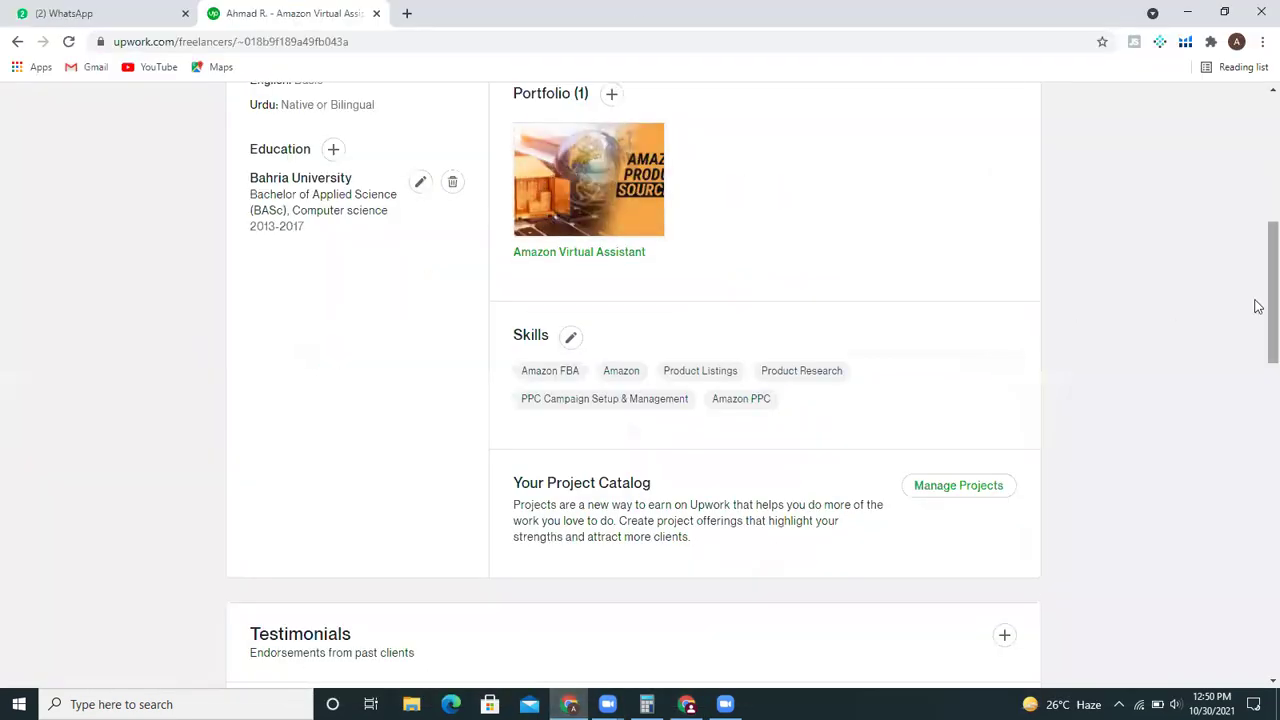
pyautogui.scroll(5, 1258, 122)
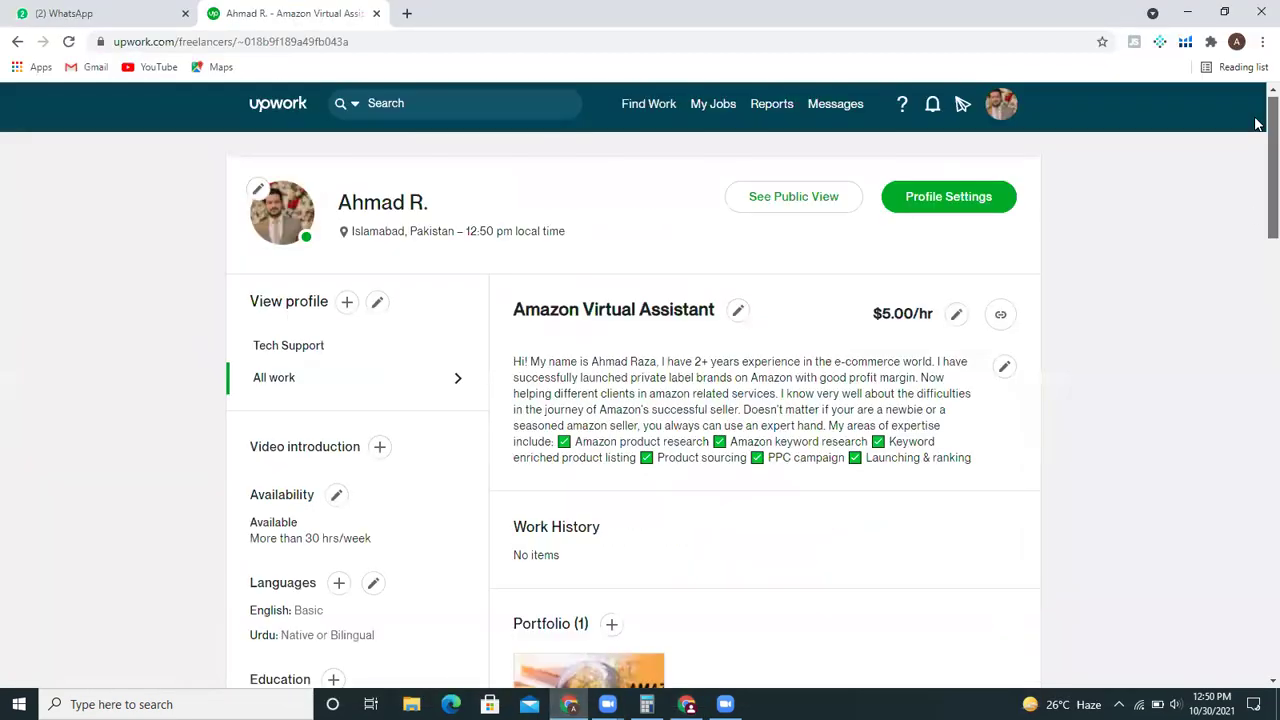
pyautogui.moveTo(500, 360); pyautogui.dragTo(990, 468)
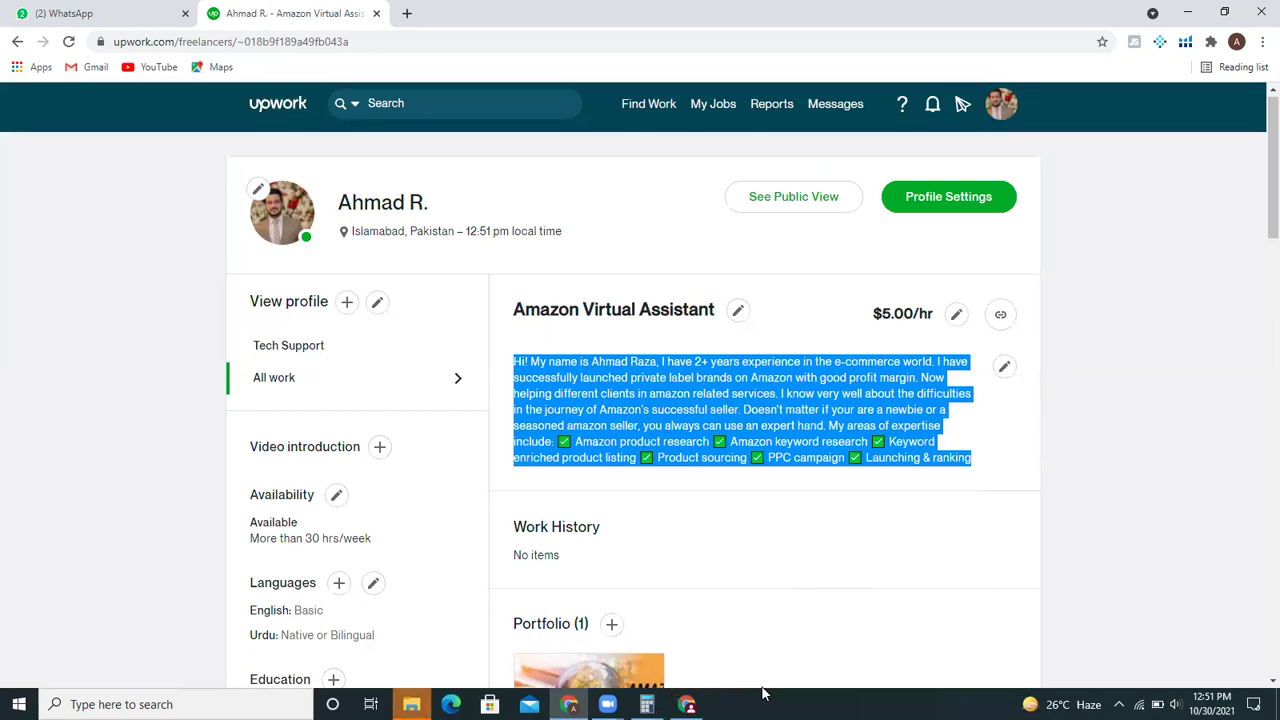
# - Paste the copied Amazon Virtual Assistant description into the new profile's bio box
pyautogui.moveTo(686, 704)
pyautogui.click(686, 635)
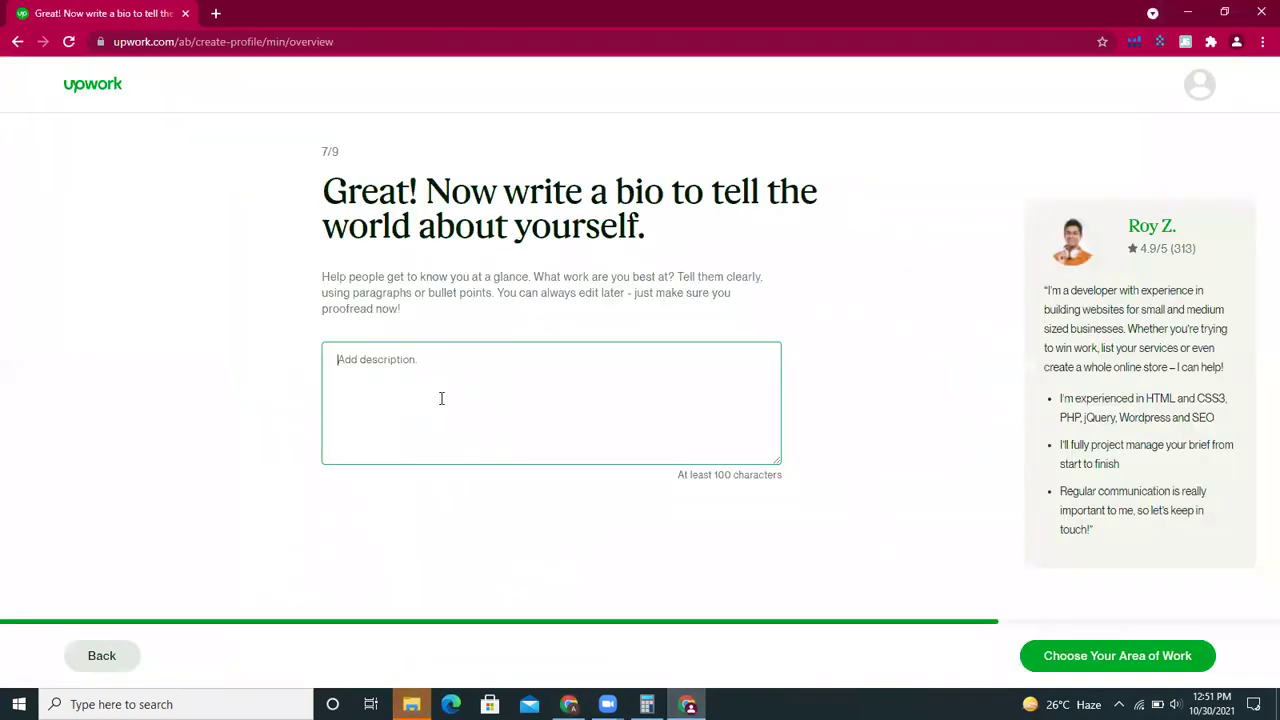
pyautogui.click(441, 398)
pyautogui.hotkey('ctrl', 'v')
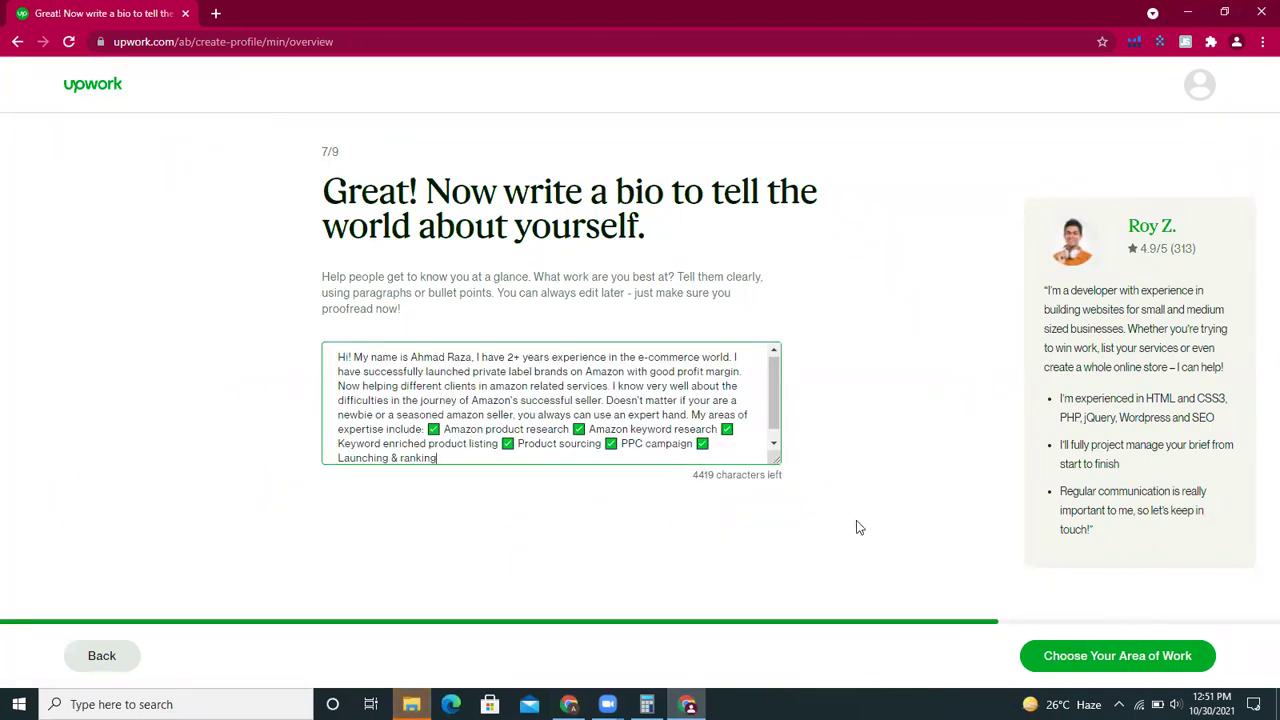
# - Replace the bio's old name with the new freelancer's full name and save the bio
pyautogui.click(473, 358)
pyautogui.press('BackSpace')
pyautogui.press('BackSpace')
pyautogui.press('BackSpace')
pyautogui.press('BackSpace')
pyautogui.press('BackSpace')
pyautogui.press('BackSpace')
pyautogui.press('BackSpace')
pyautogui.press('BackSpace')
pyautogui.press('BackSpace')
pyautogui.press('BackSpace')
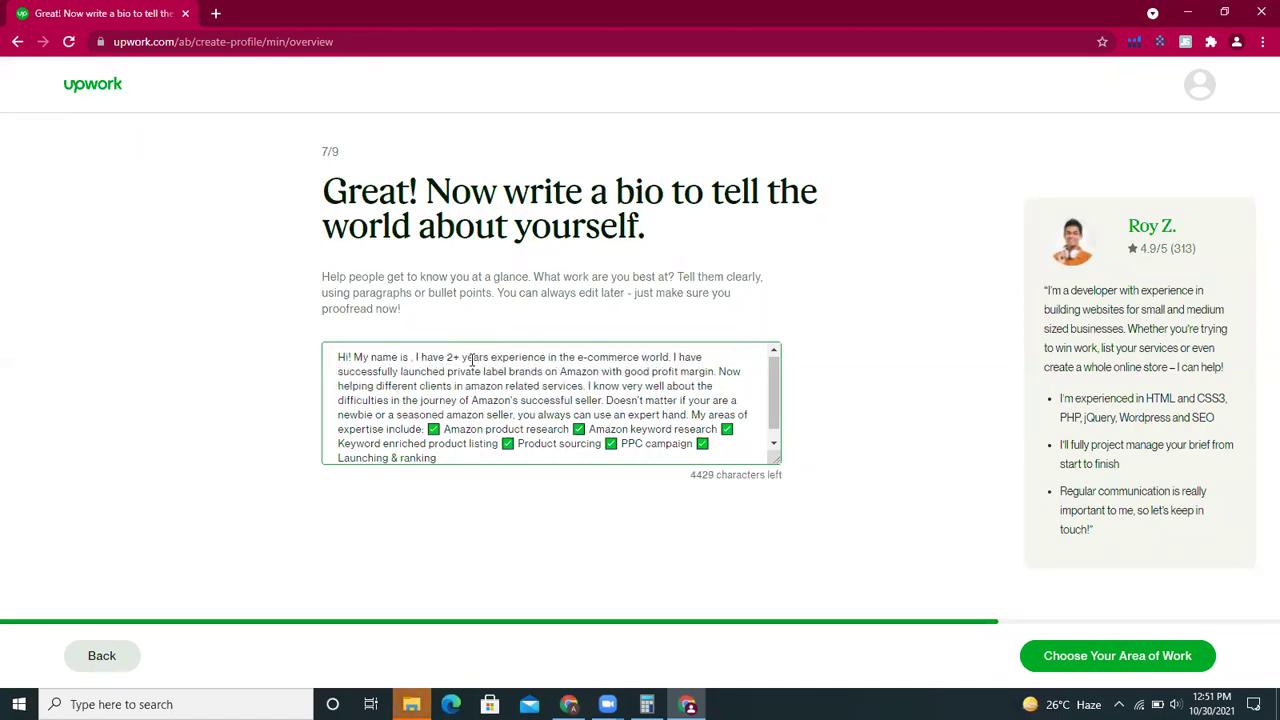
pyautogui.press('BackSpace')
pyautogui.press('BackSpace')
pyautogui.press('BackSpace')
pyautogui.press('BackSpace')
pyautogui.press('BackSpace')
pyautogui.press('BackSpace')
pyautogui.press('BackSpace')
pyautogui.press('BackSpace')
pyautogui.press('BackSpace')
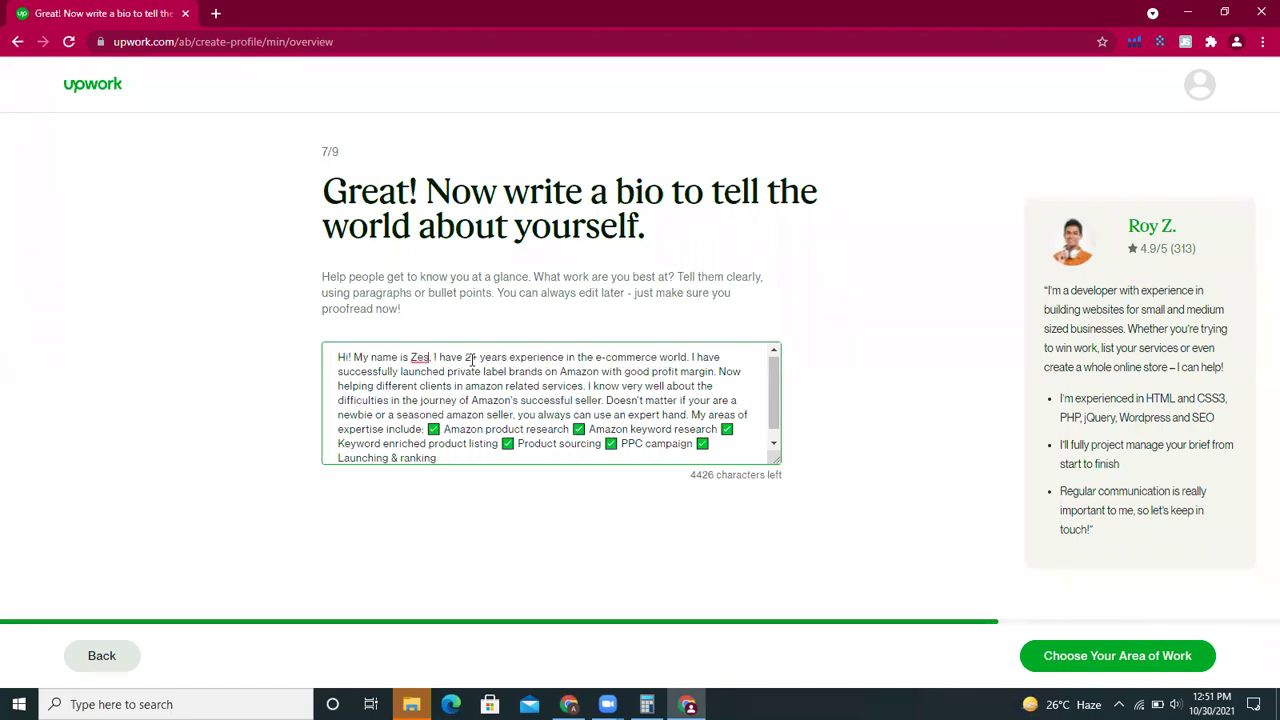
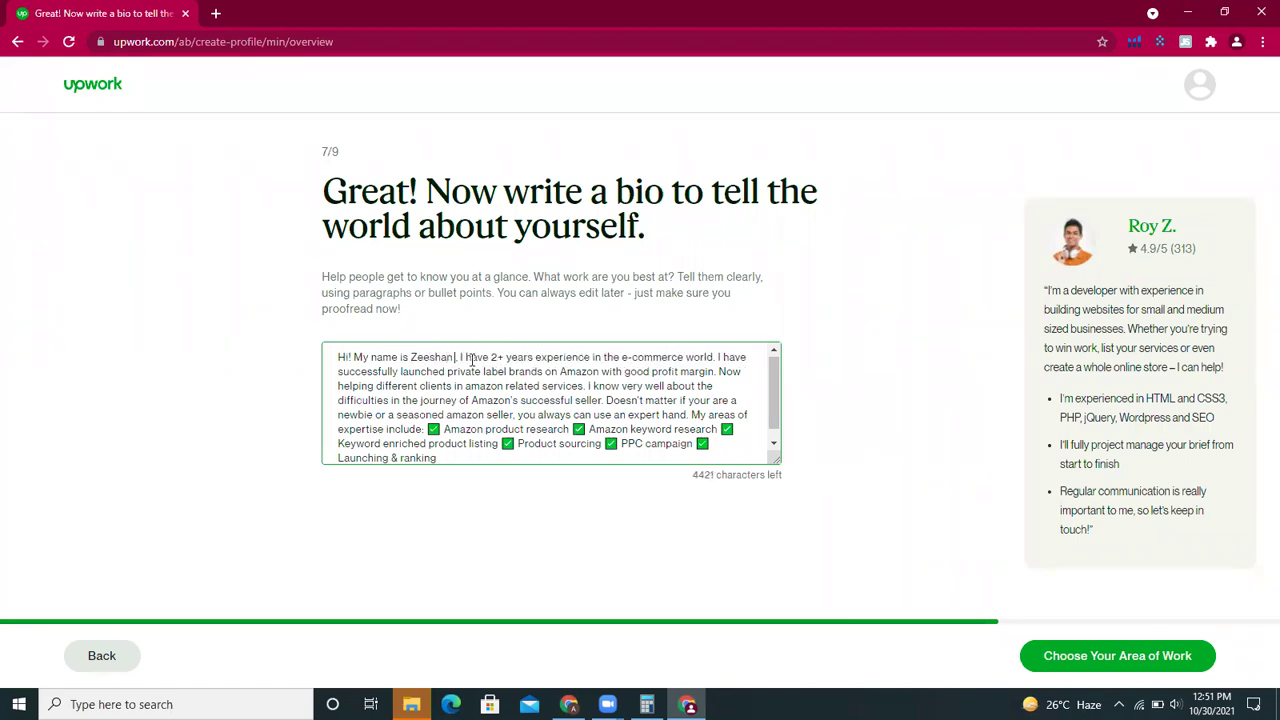
pyautogui.press('BackSpace')
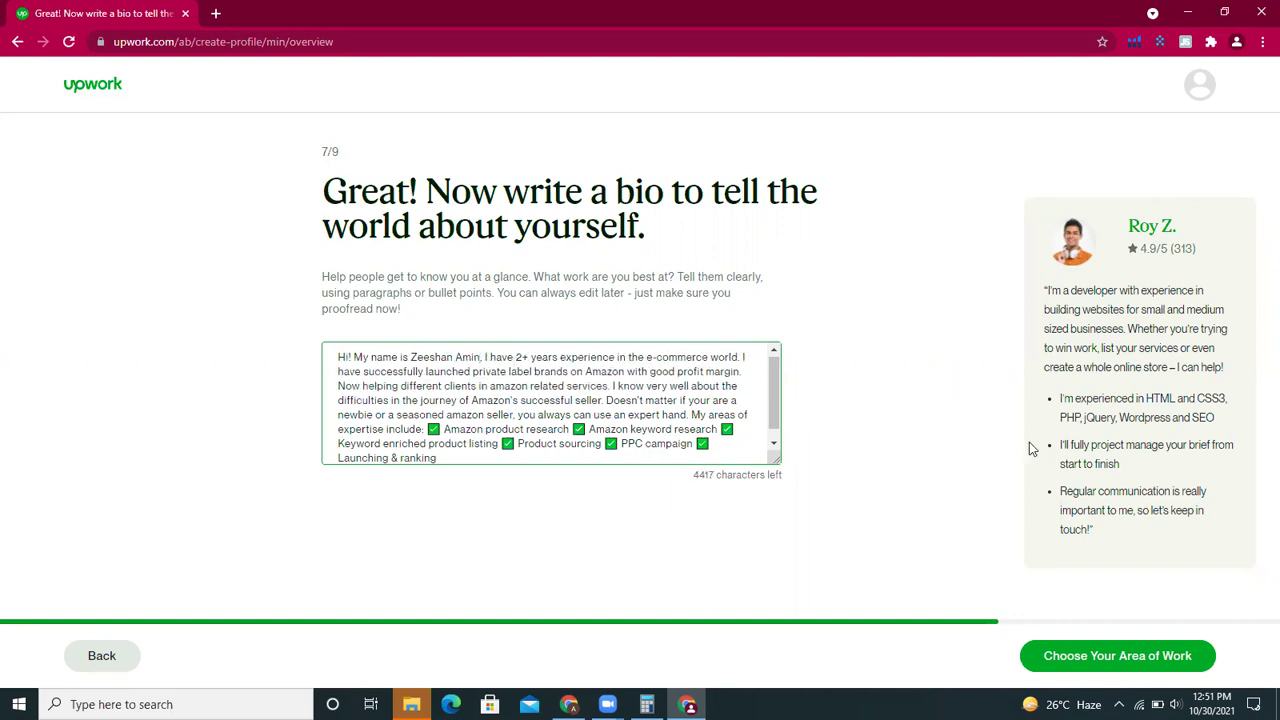
pyautogui.click(1145, 666)
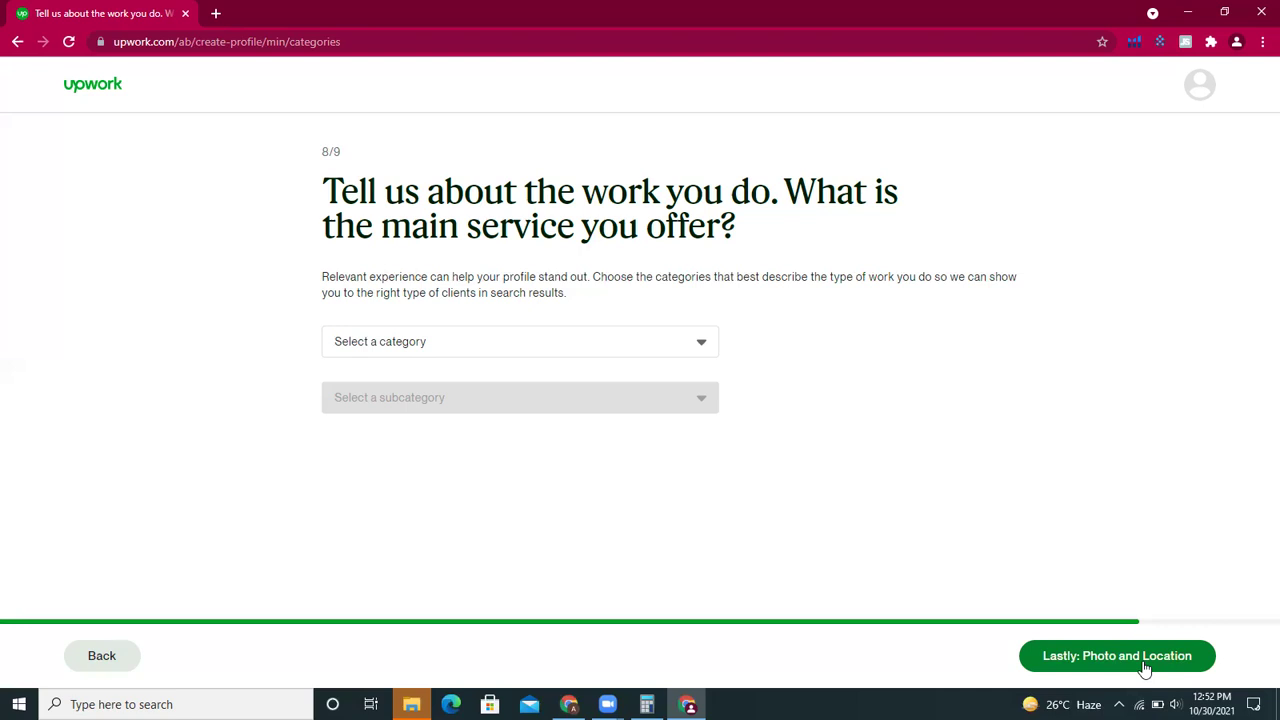
# - Choose IT & Networking as the main category with the Other - IT & Networking subcategory
pyautogui.click(662, 351)
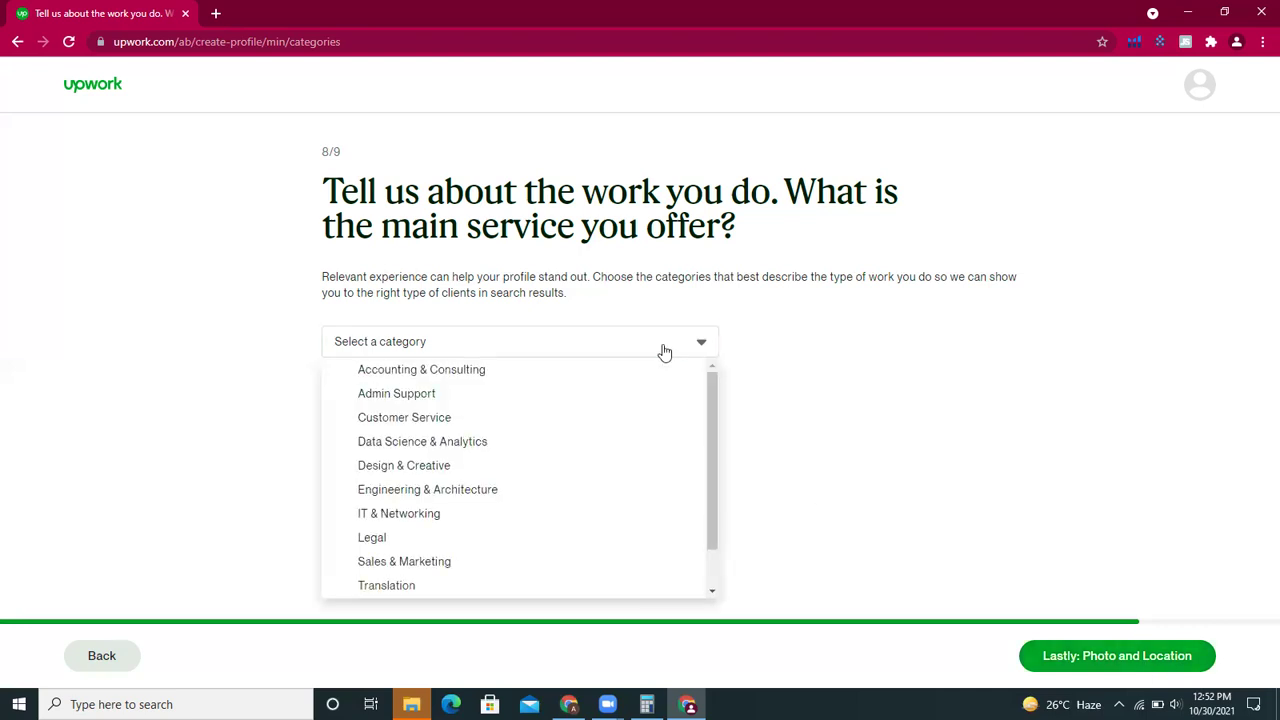
pyautogui.moveTo(714, 465); pyautogui.dragTo(716, 400)
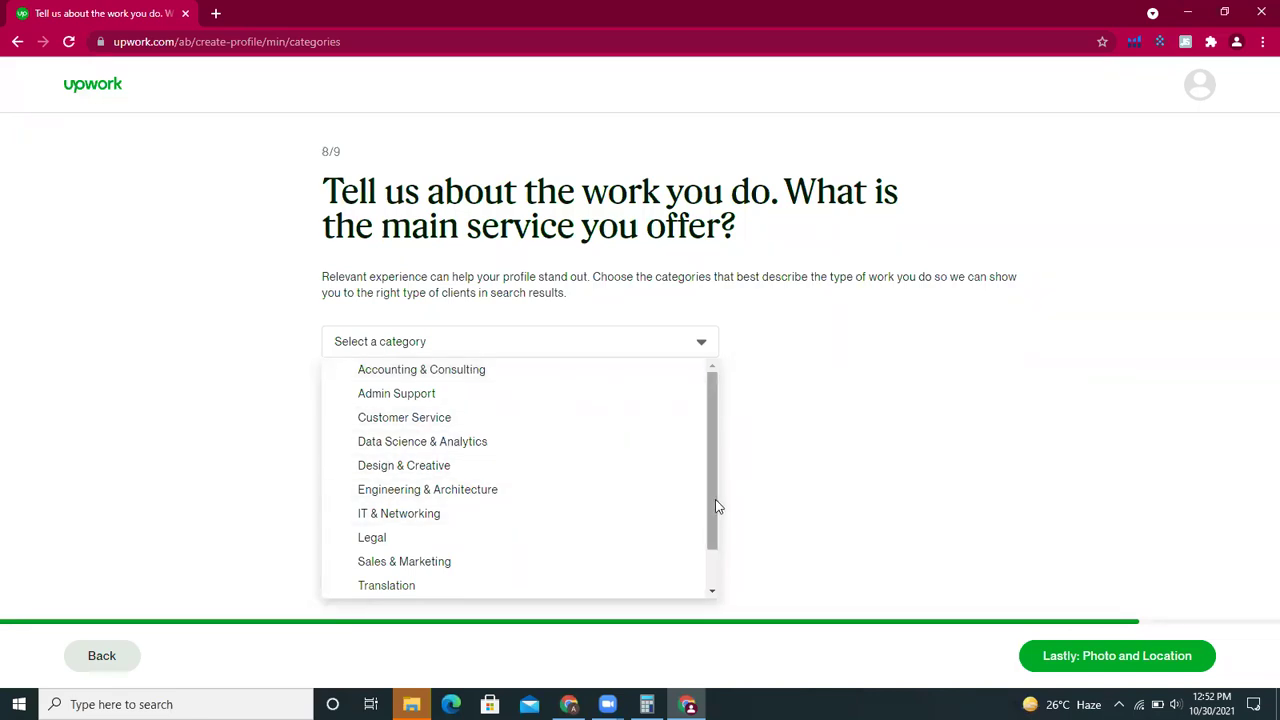
pyautogui.moveTo(716, 506); pyautogui.dragTo(709, 570)
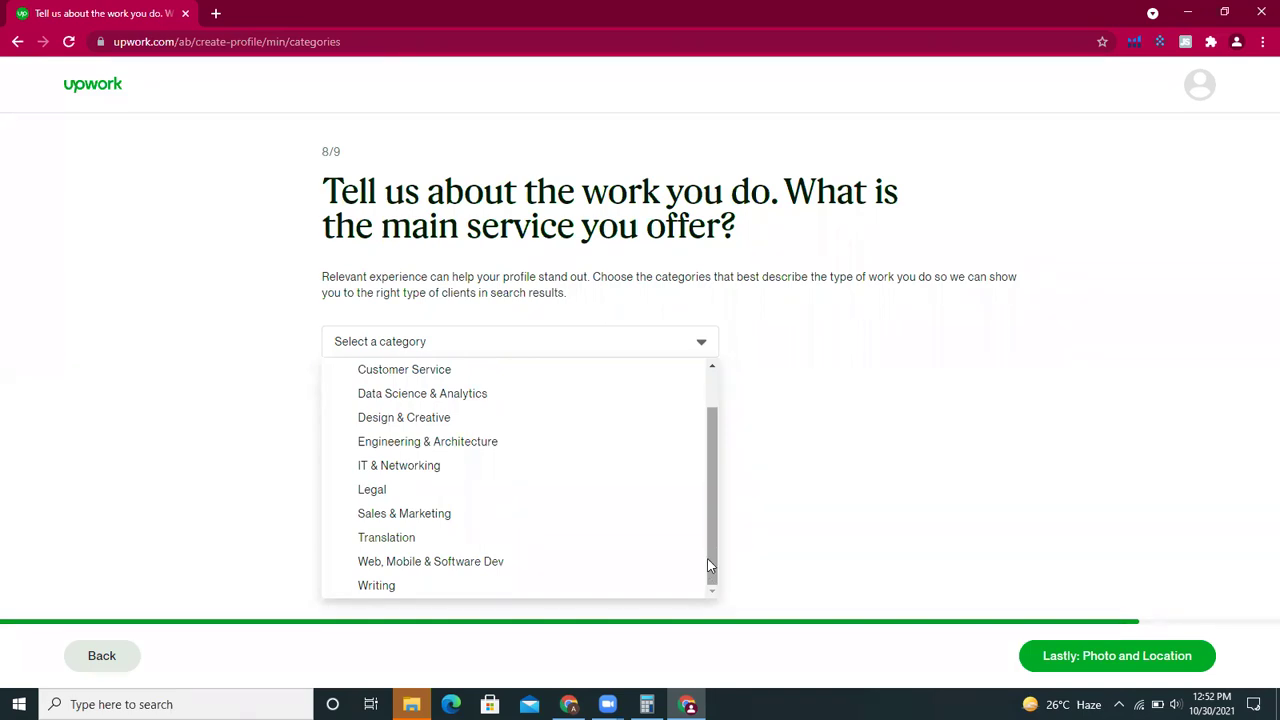
pyautogui.moveTo(707, 558); pyautogui.dragTo(708, 520)
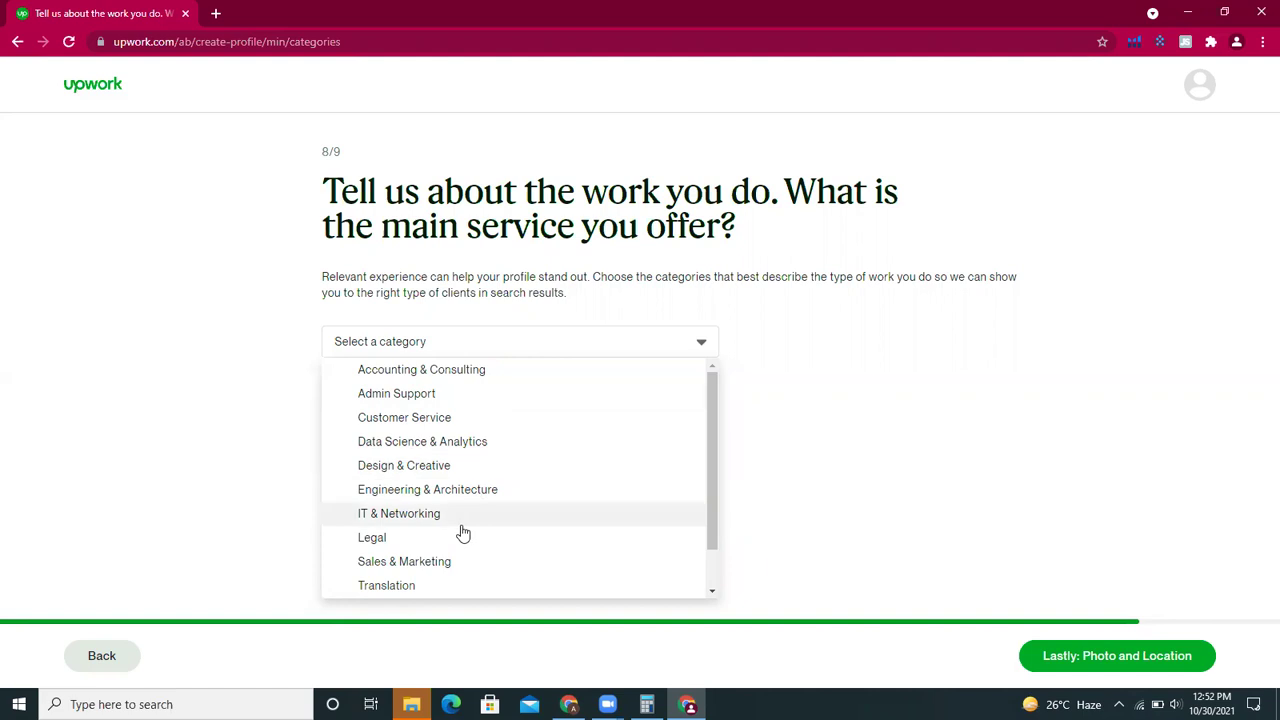
pyautogui.moveTo(713, 494); pyautogui.dragTo(716, 531)
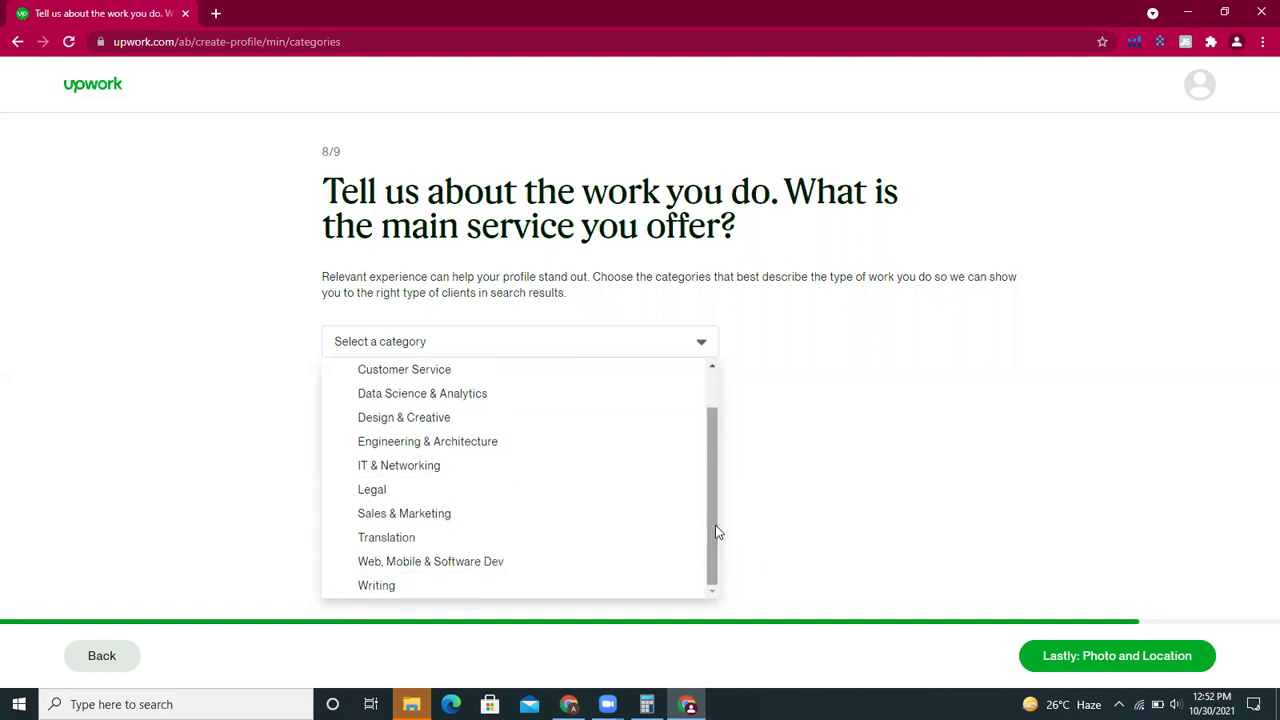
pyautogui.moveTo(717, 534); pyautogui.dragTo(717, 486)
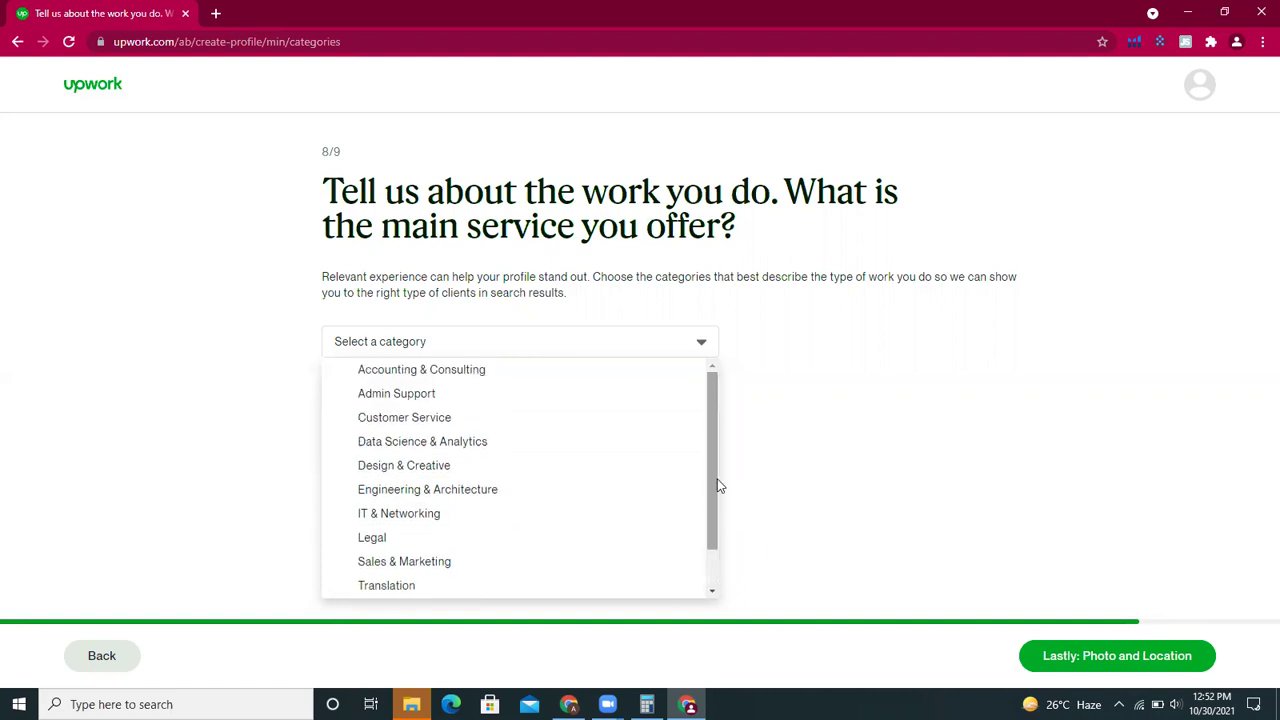
pyautogui.click(474, 520)
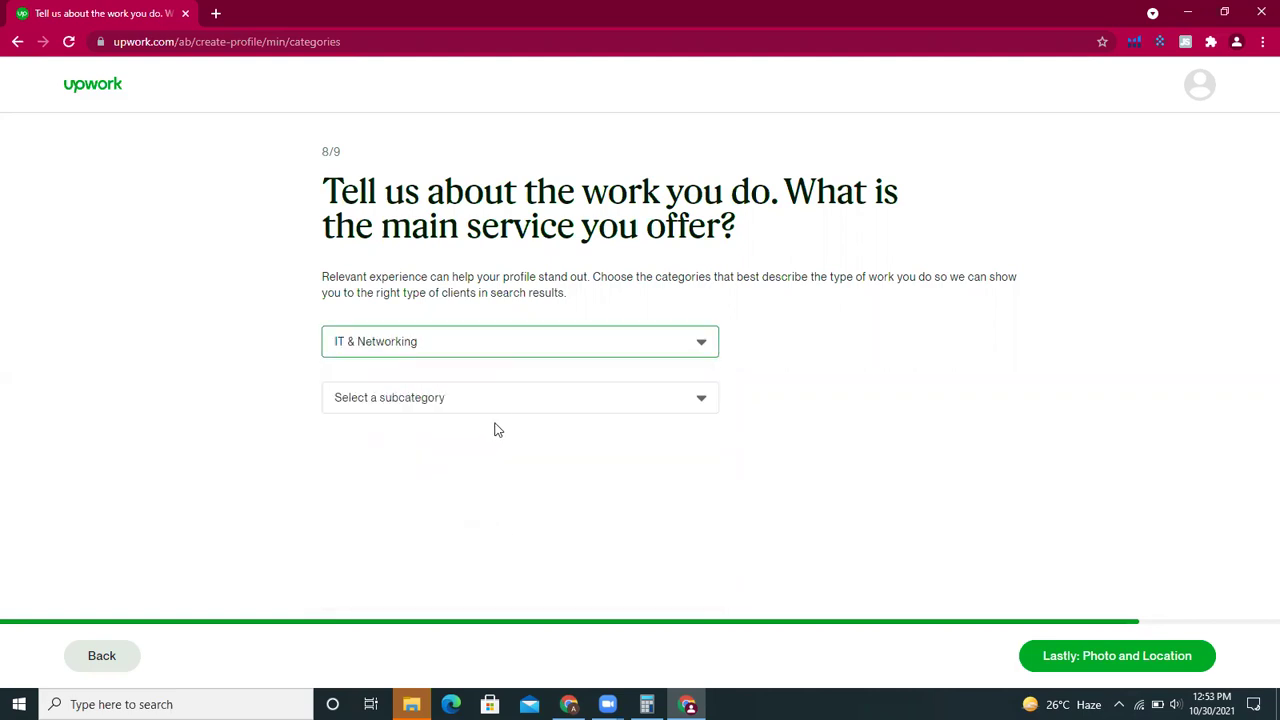
pyautogui.click(520, 402)
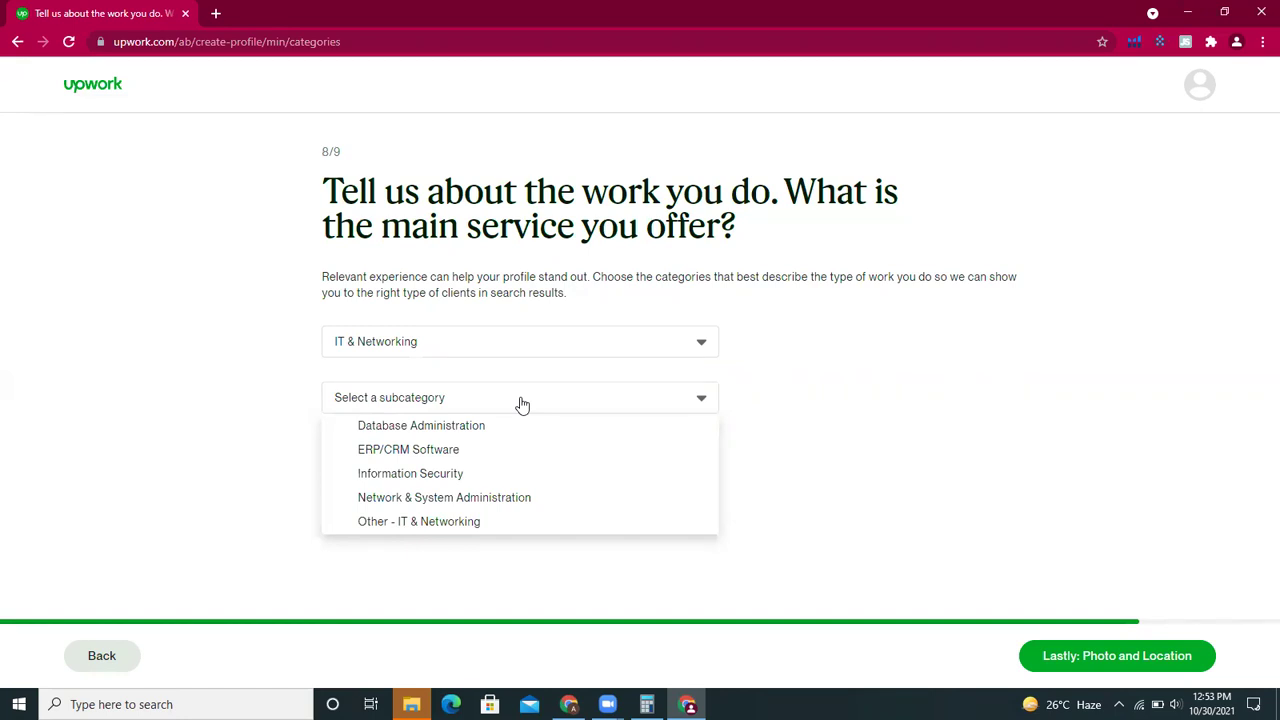
pyautogui.click(437, 522)
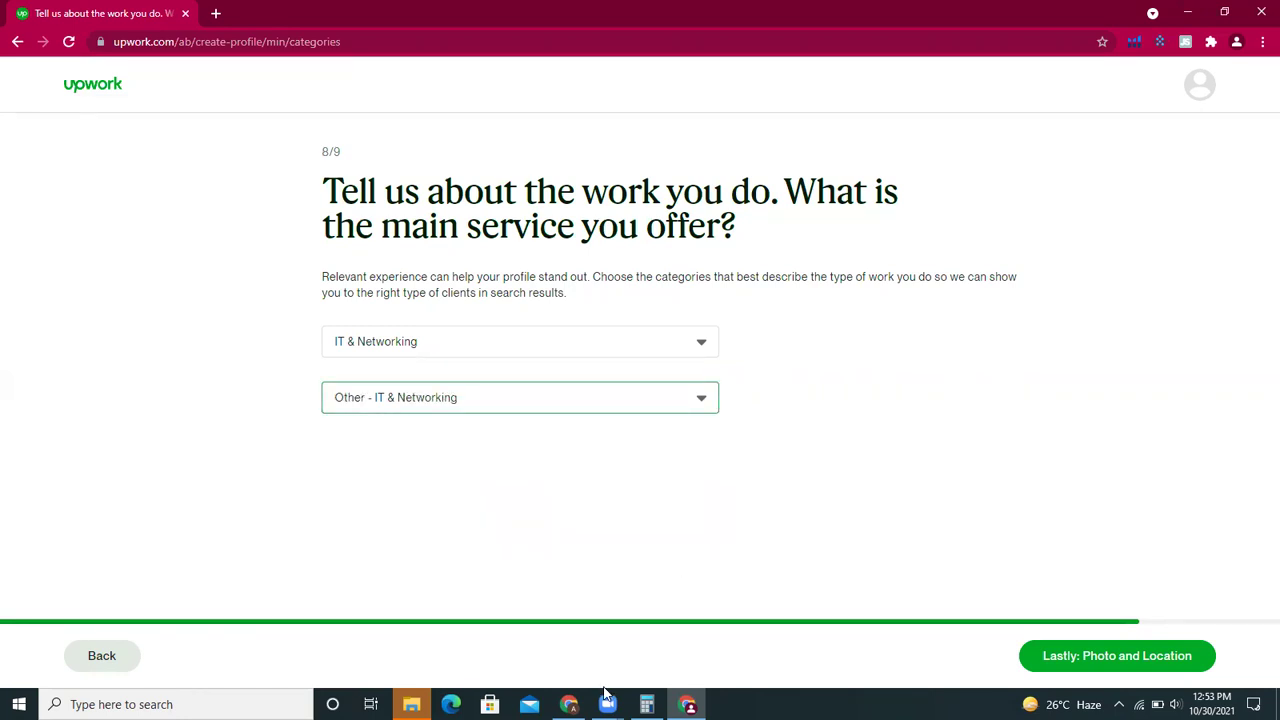
pyautogui.click(568, 704)
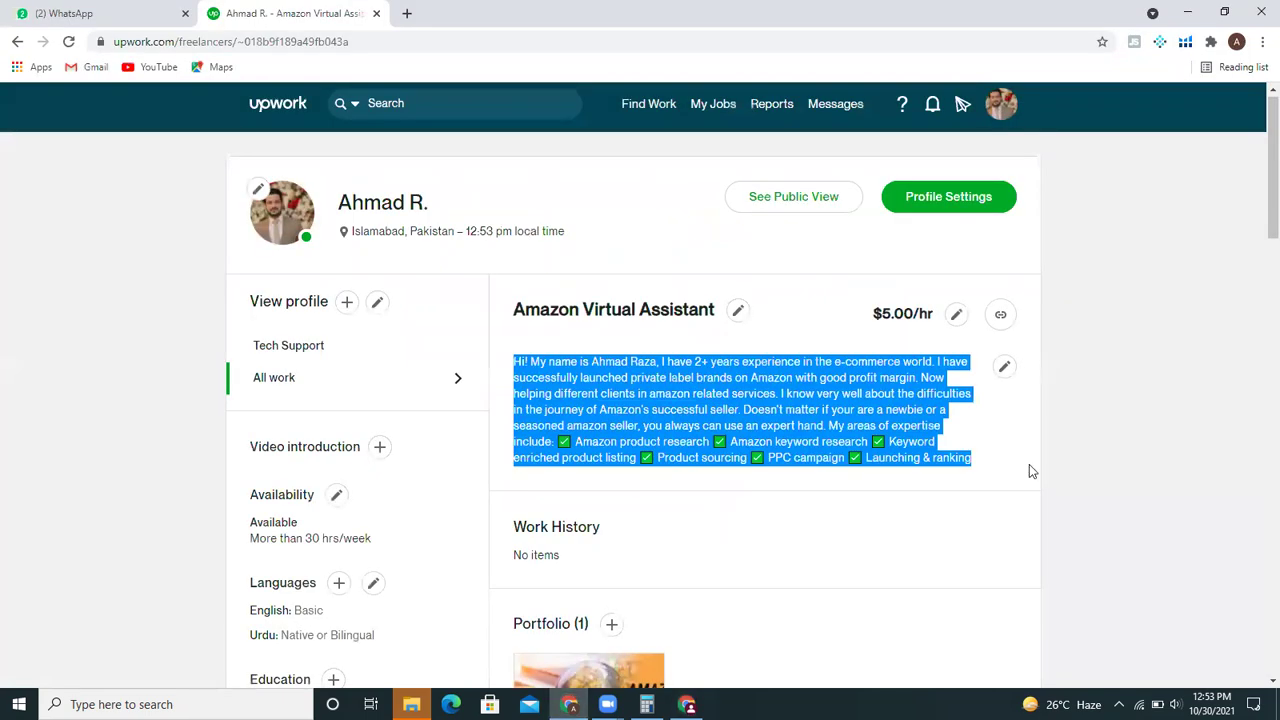
pyautogui.click(1226, 373)
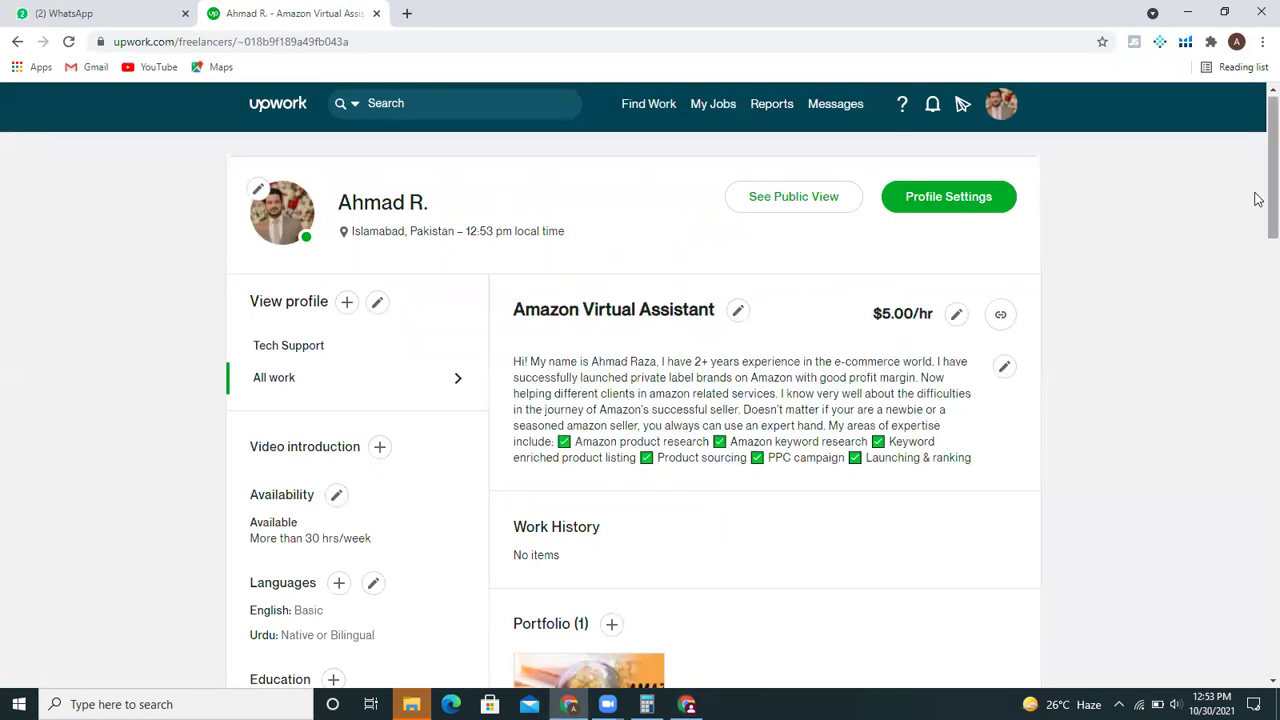
pyautogui.moveTo(1257, 194)
pyautogui.mouseDown()
pyautogui.moveTo(1258, 371)
pyautogui.moveTo(1258, 208)
pyautogui.mouseUp()
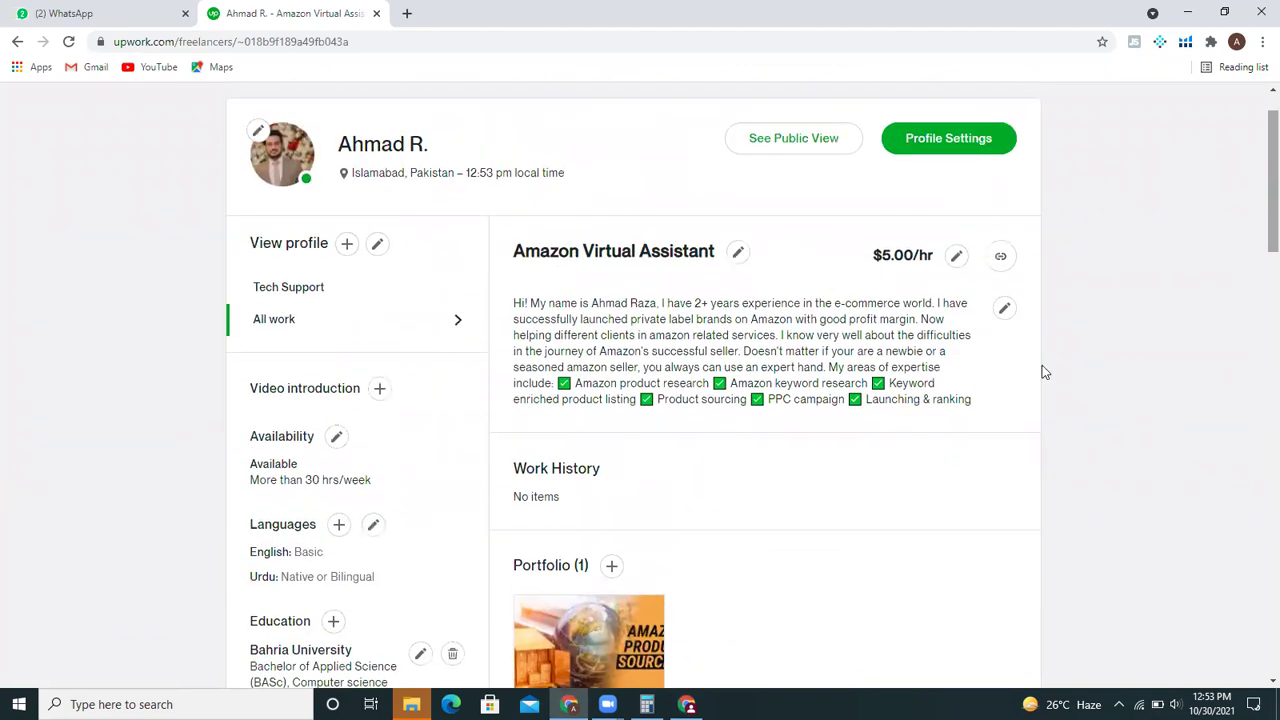
pyautogui.click(569, 704)
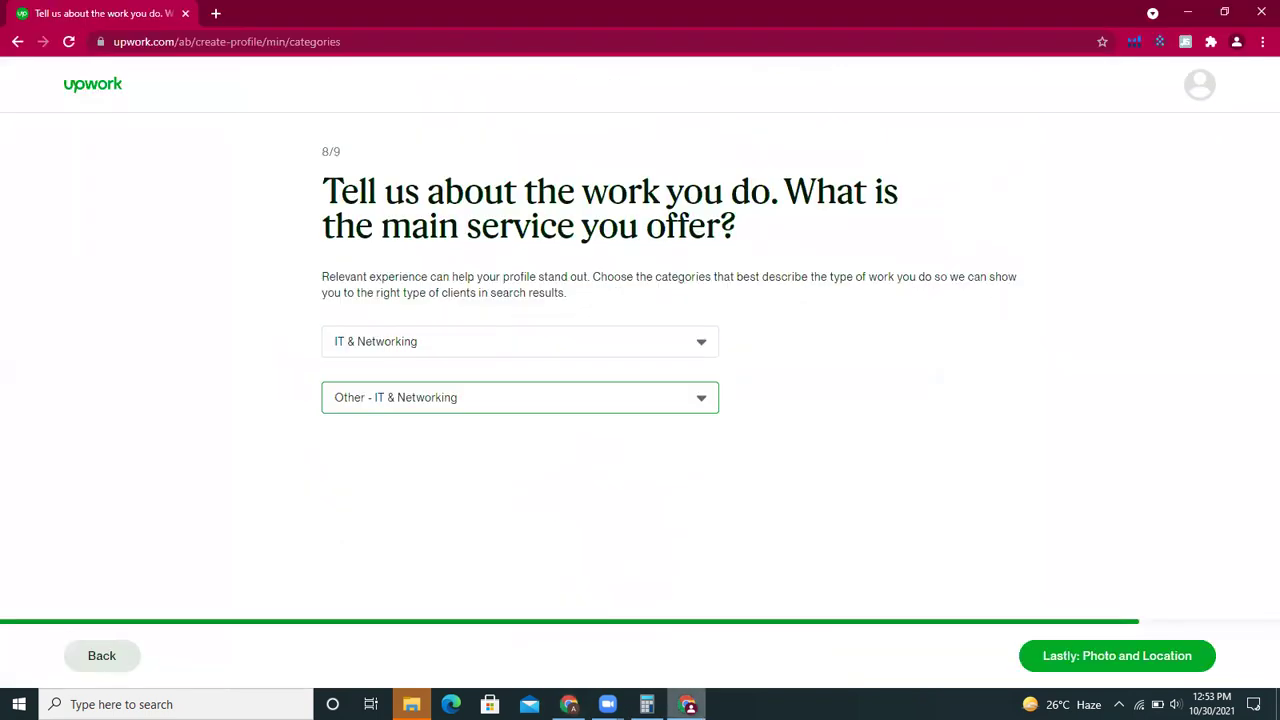
# - Go on to the photo and location step and paste the street address
pyautogui.click(1046, 655)
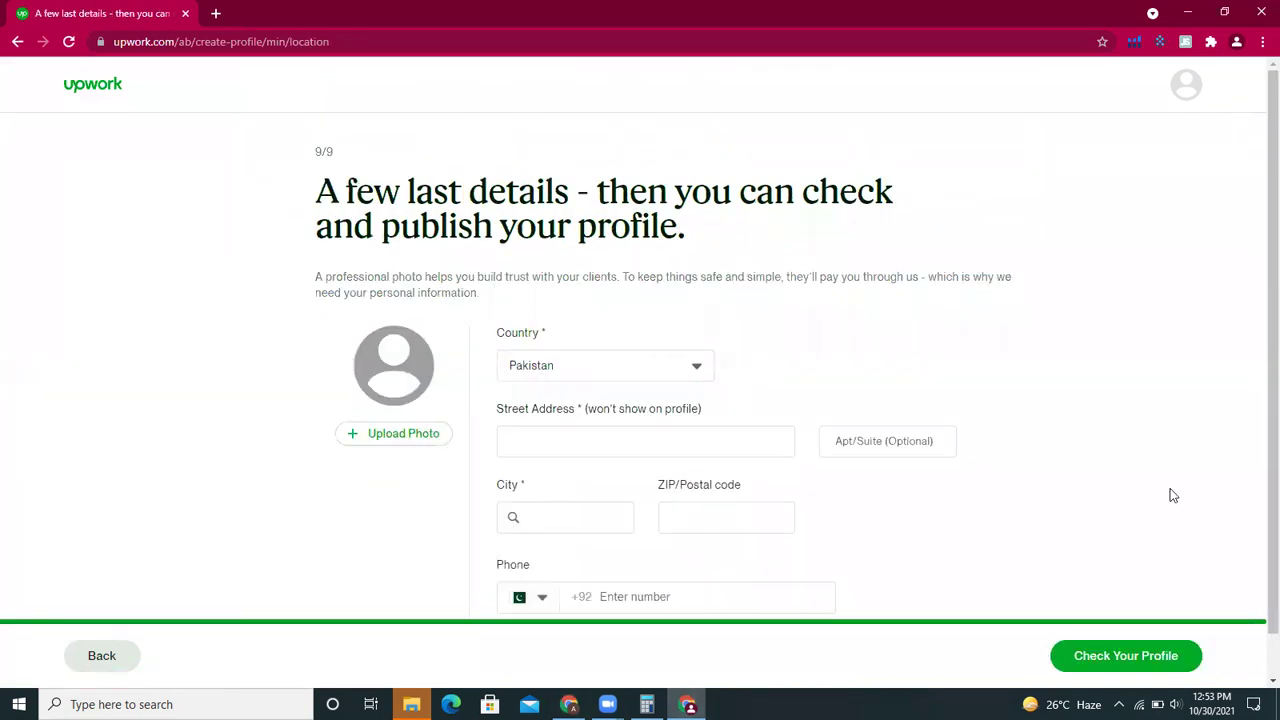
pyautogui.scroll(-1, 1258, 360)
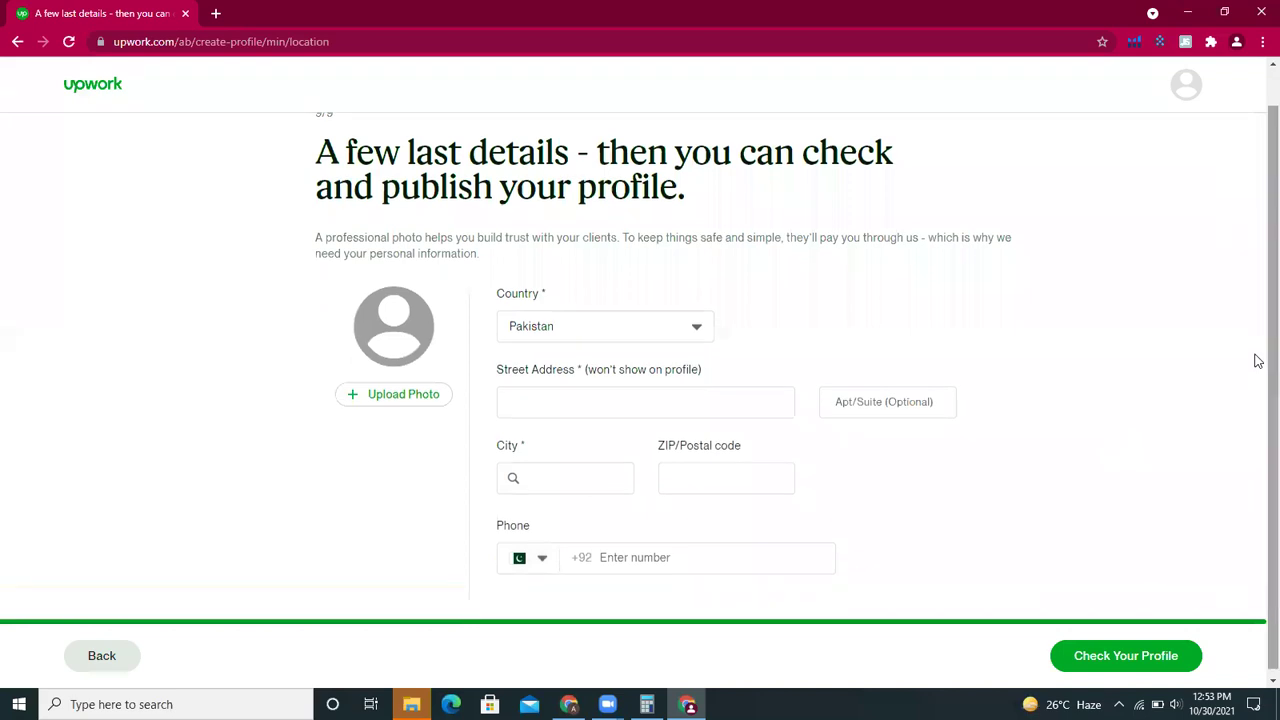
pyautogui.scroll(-1, 1258, 380)
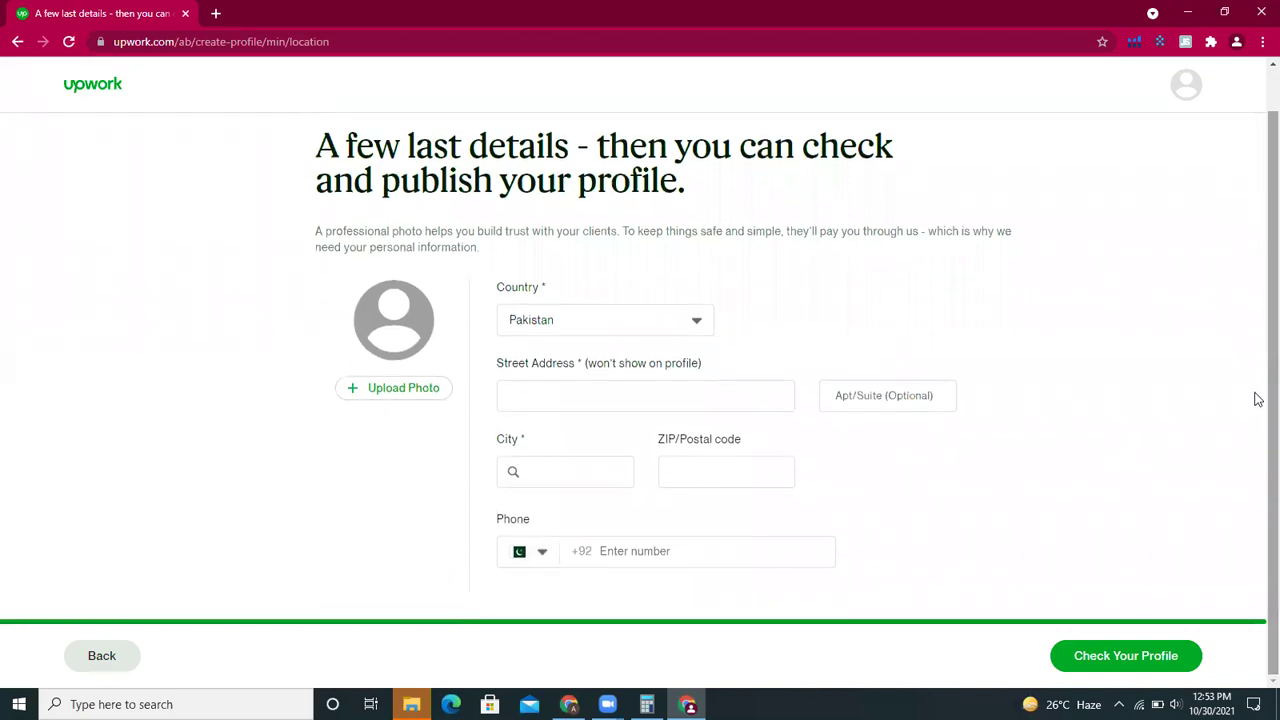
pyautogui.click(685, 394)
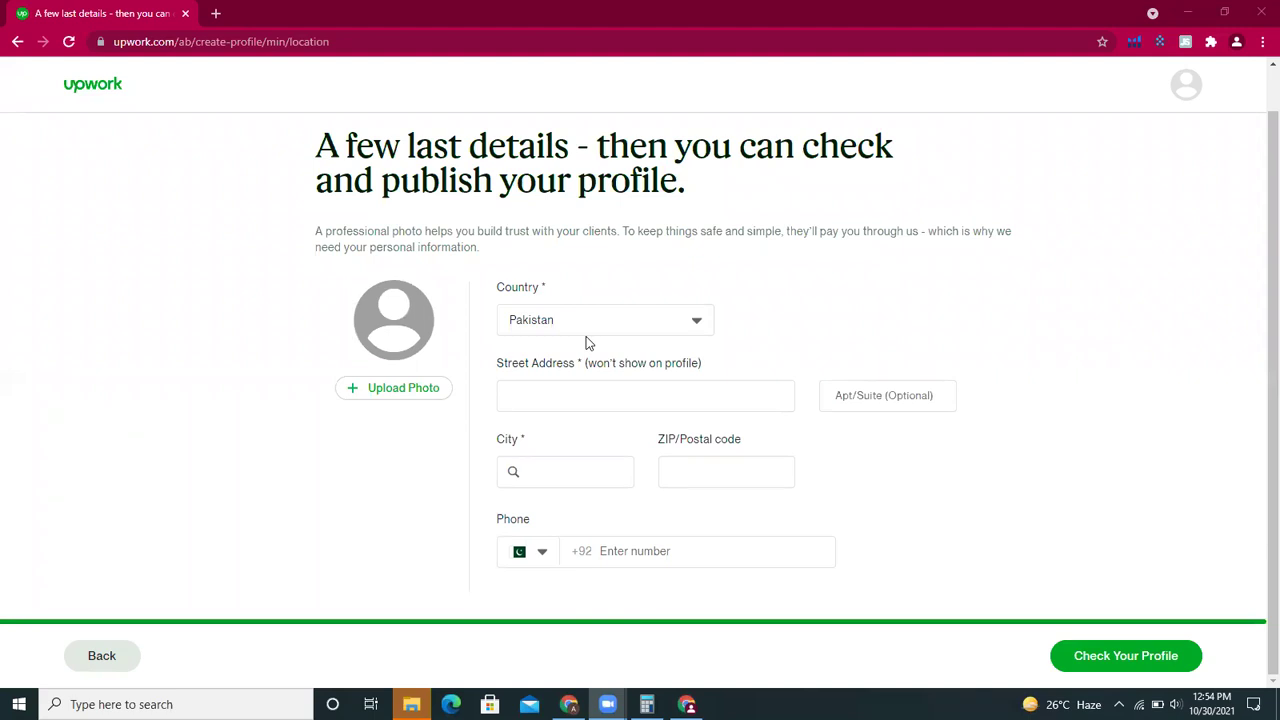
pyautogui.click(573, 392)
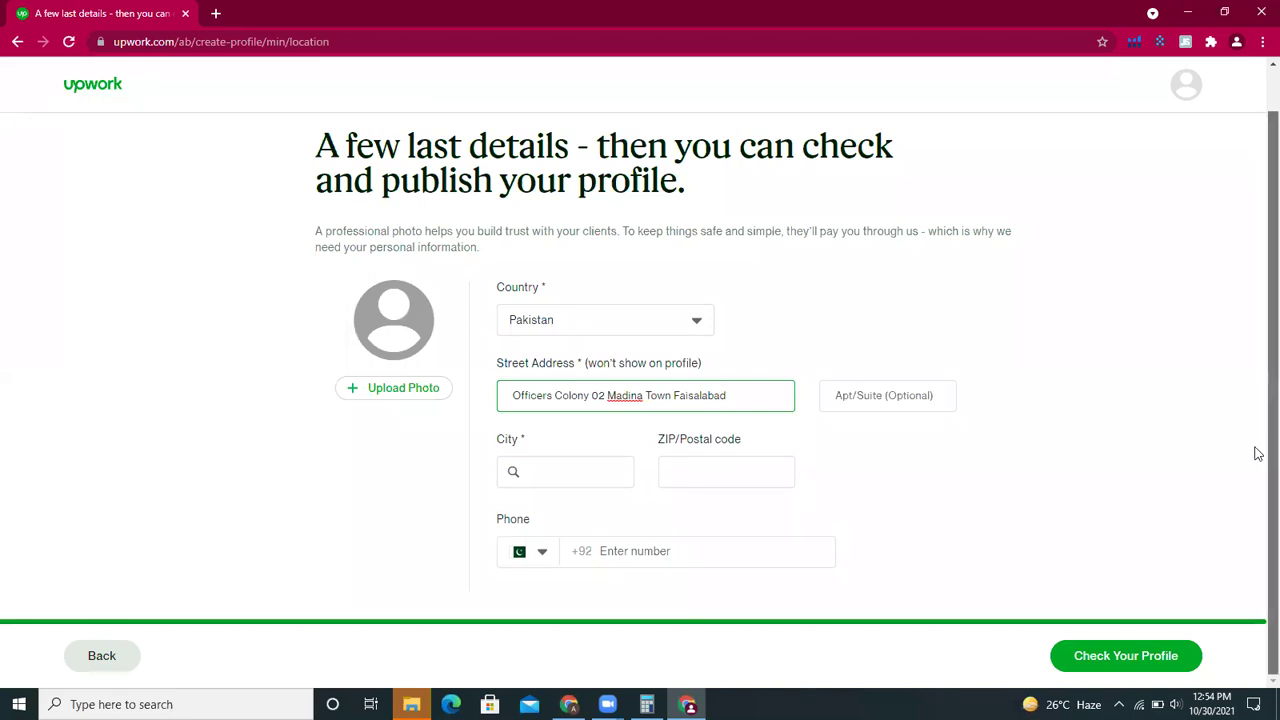
# - Enter the city from the suggestions and type the ZIP/Postal code
pyautogui.click(563, 478)
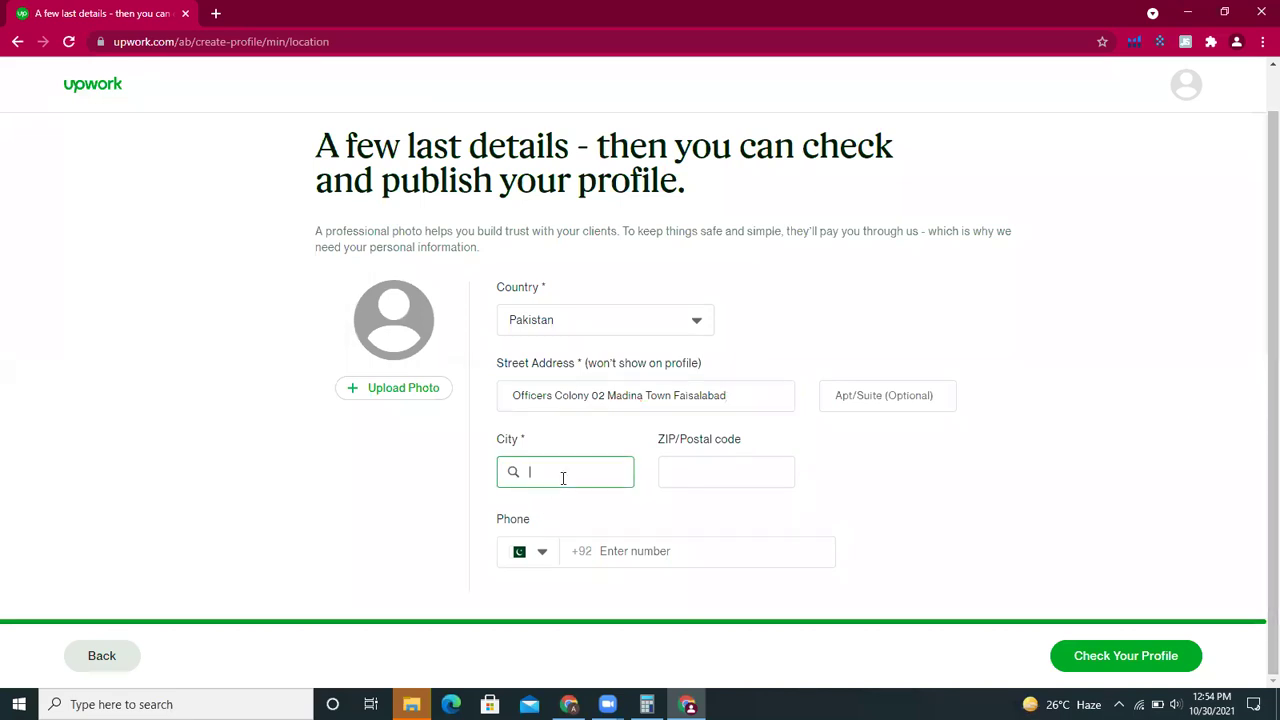
pyautogui.write('fias')
pyautogui.press('BackSpace')
pyautogui.press('BackSpace')
pyautogui.press('BackSpace')
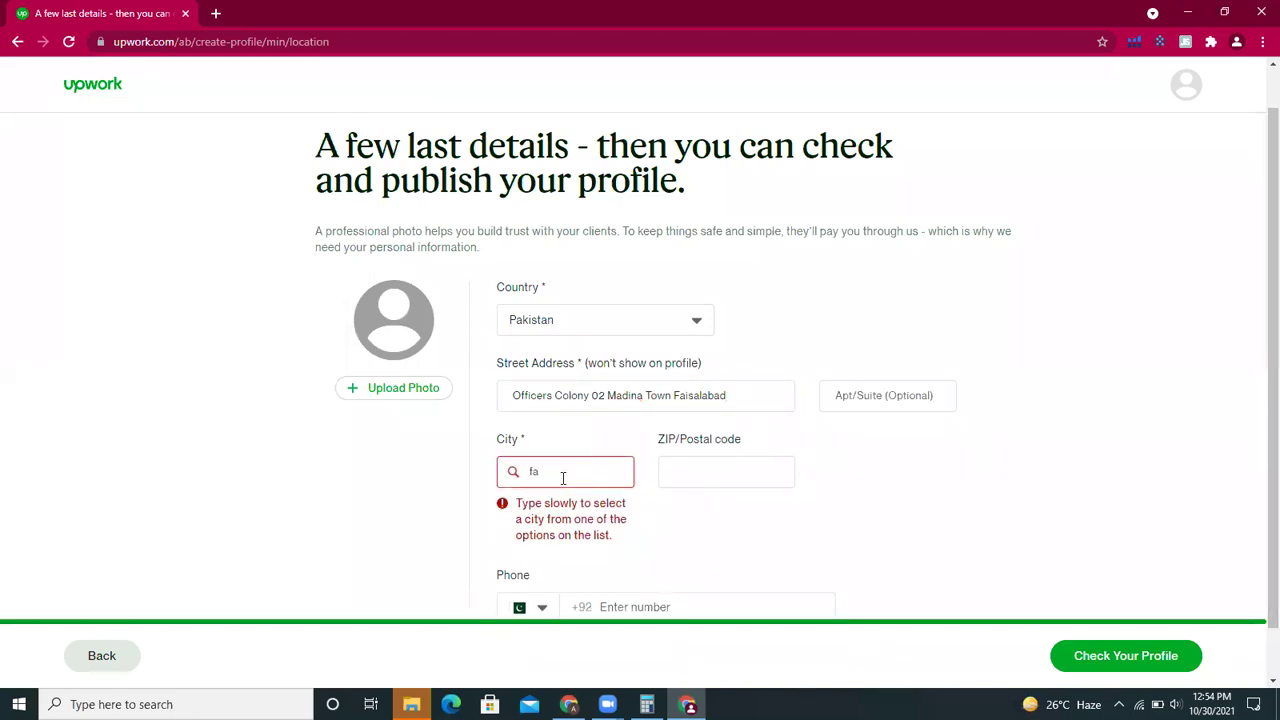
pyautogui.write('as')
pyautogui.press('BackSpace')
pyautogui.write('ais')
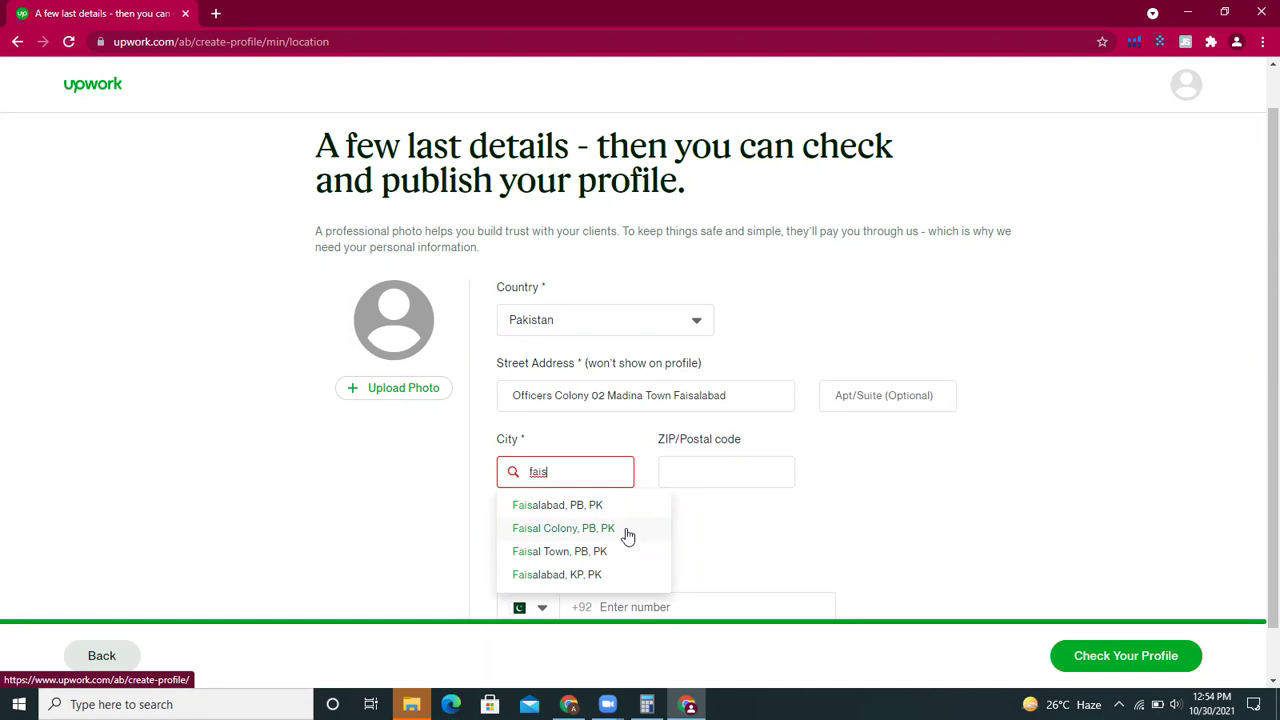
pyautogui.click(597, 510)
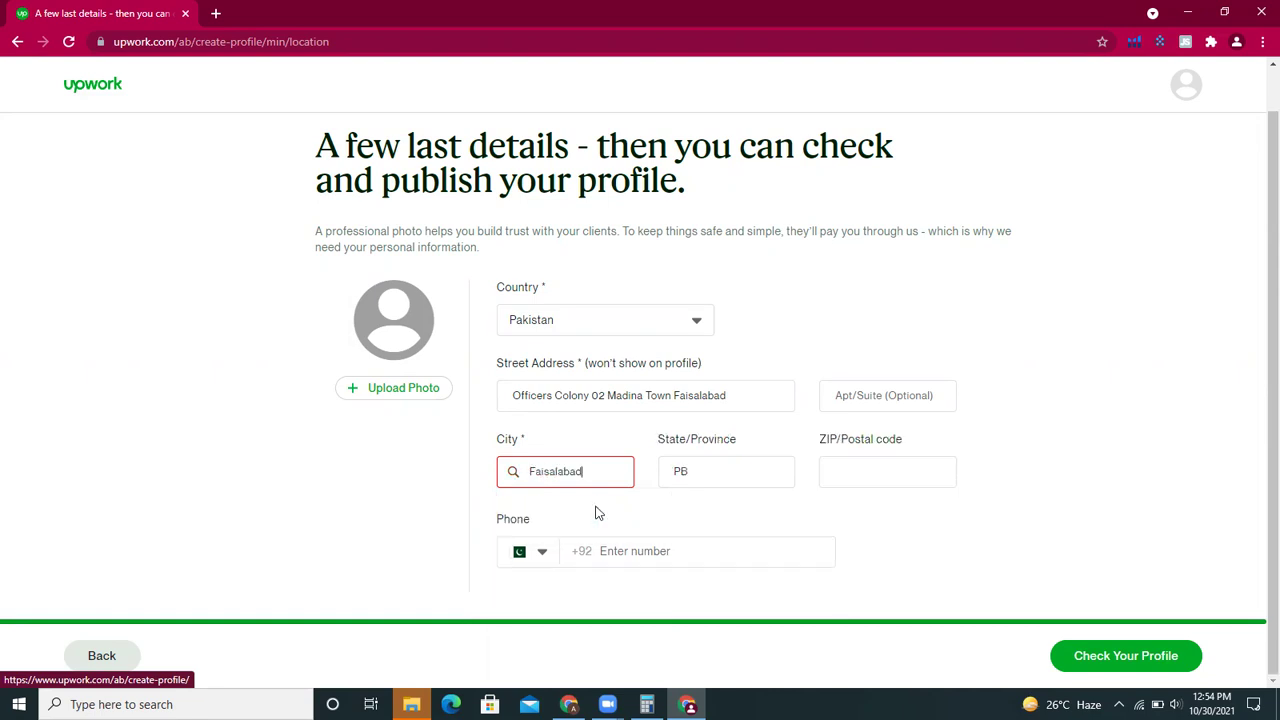
pyautogui.click(849, 473)
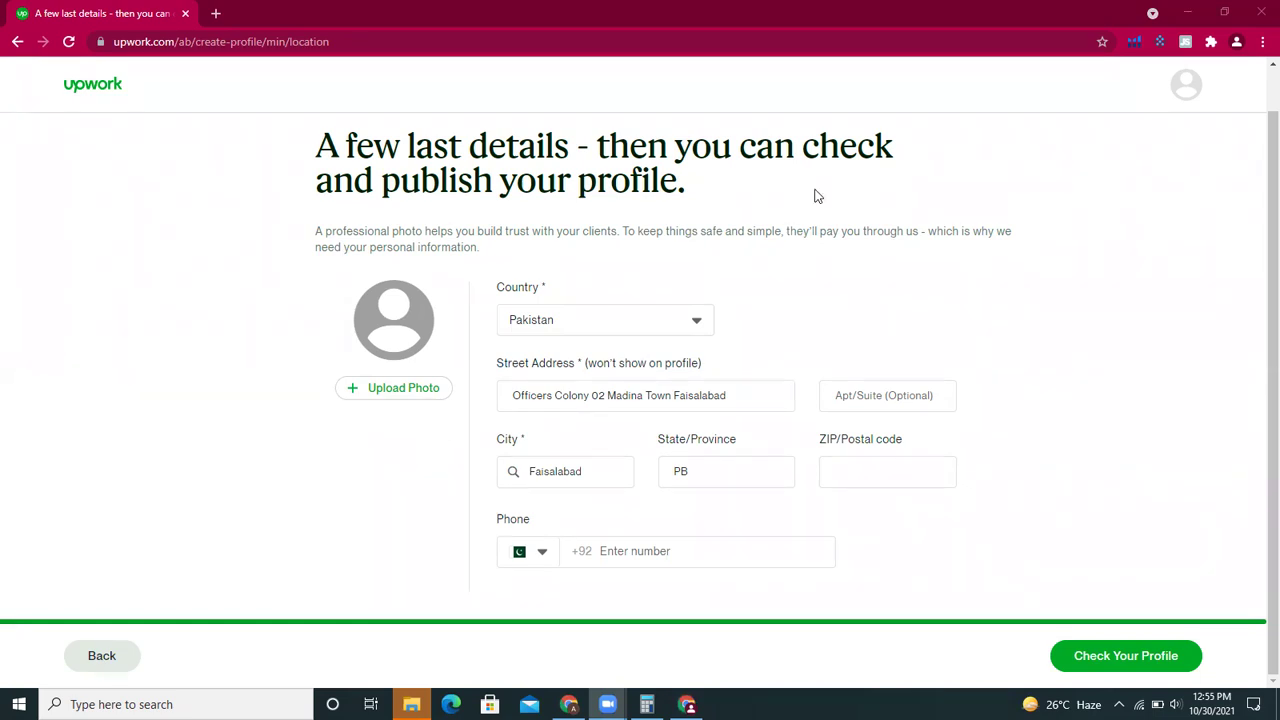
pyautogui.click(897, 476)
pyautogui.write('38000')
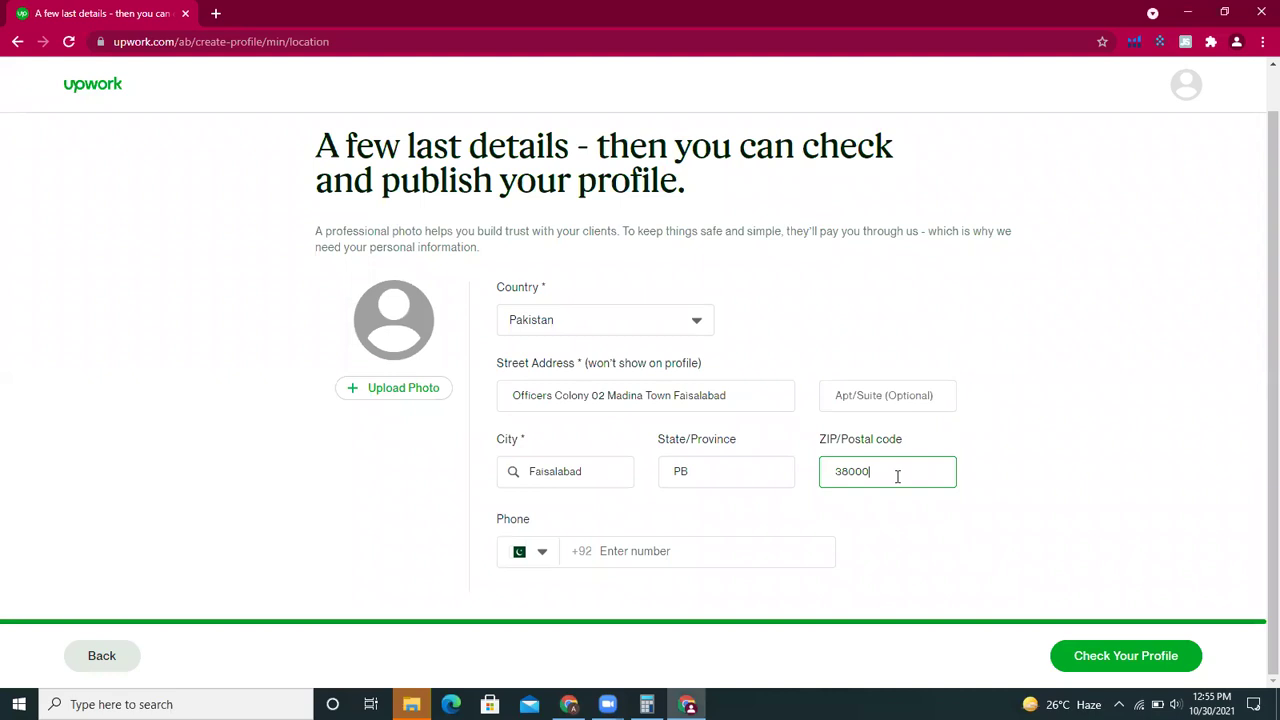
# - Load the man-in-blue photo from Desktop > AMAZON ALL DATA > pics for upload folder into the cropper
pyautogui.click(417, 390)
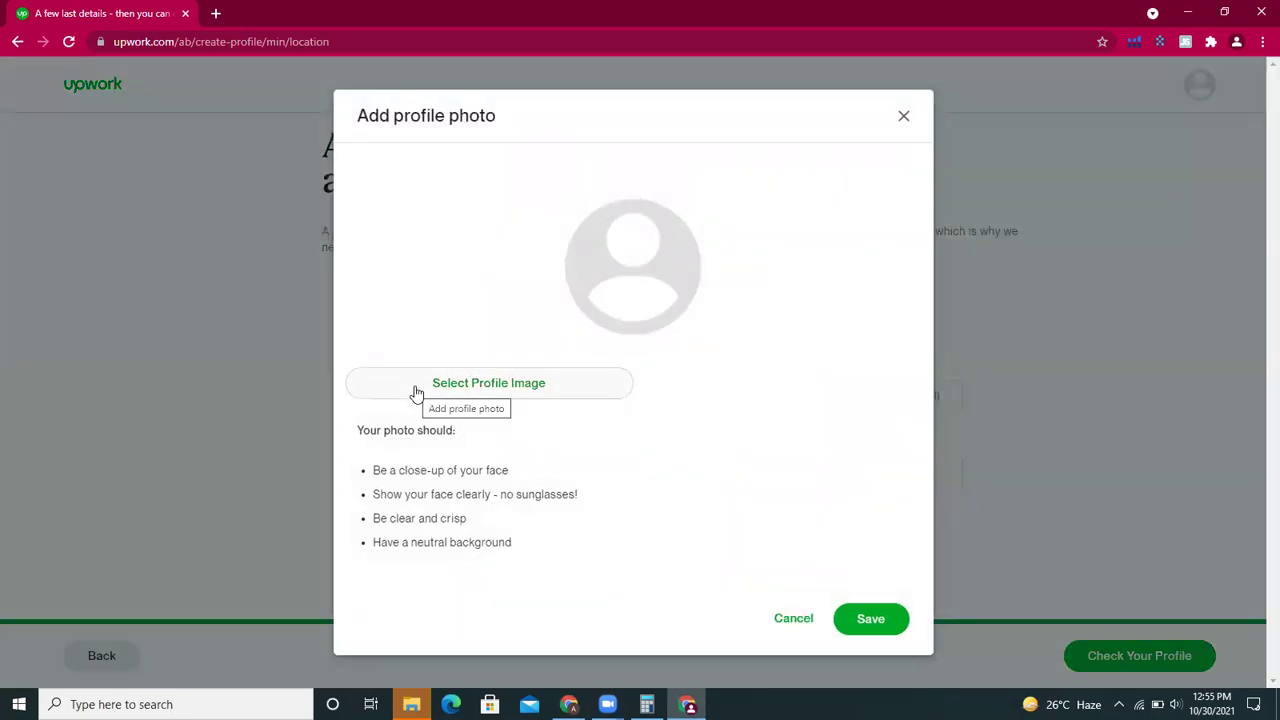
pyautogui.click(418, 390)
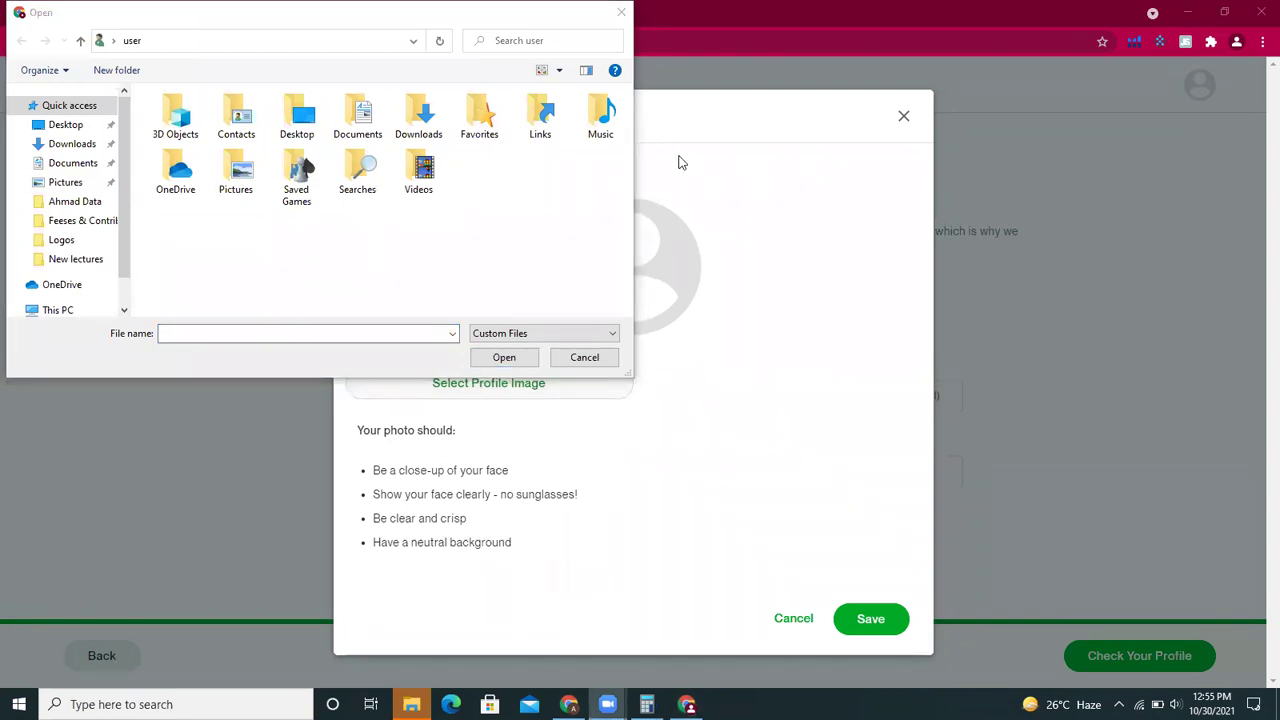
pyautogui.click(621, 12)
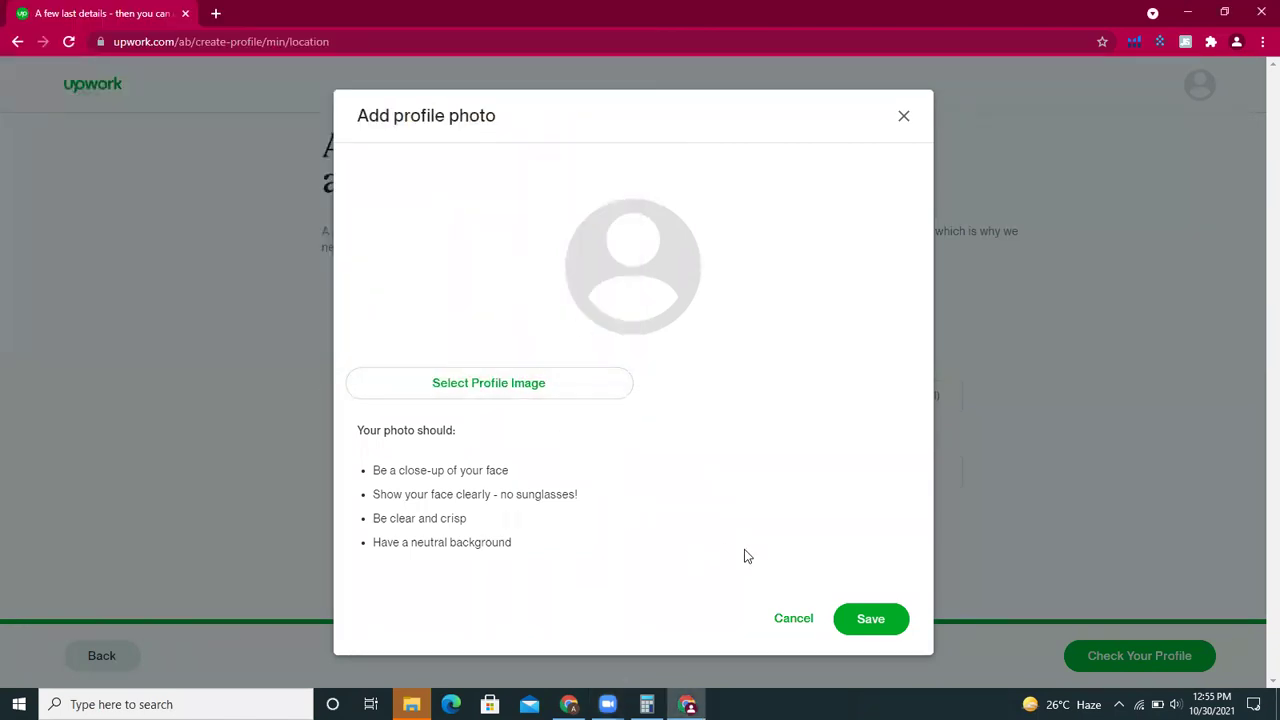
pyautogui.click(522, 378)
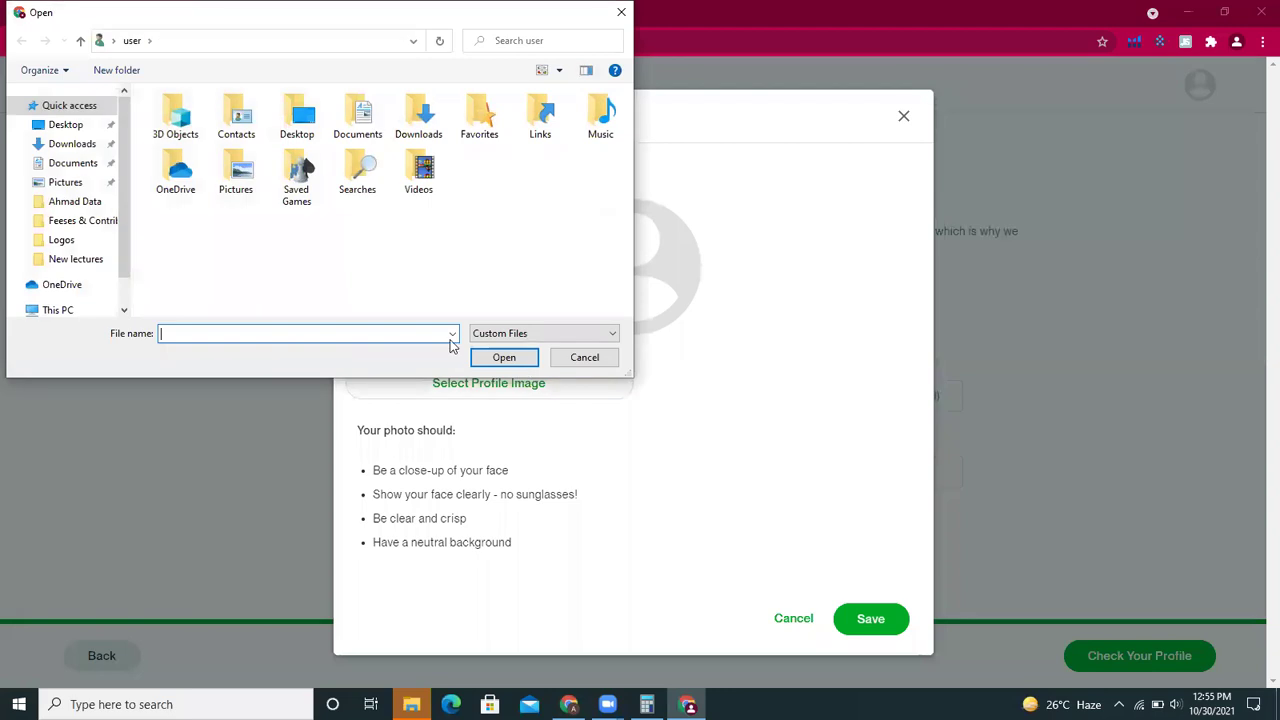
pyautogui.click(84, 128)
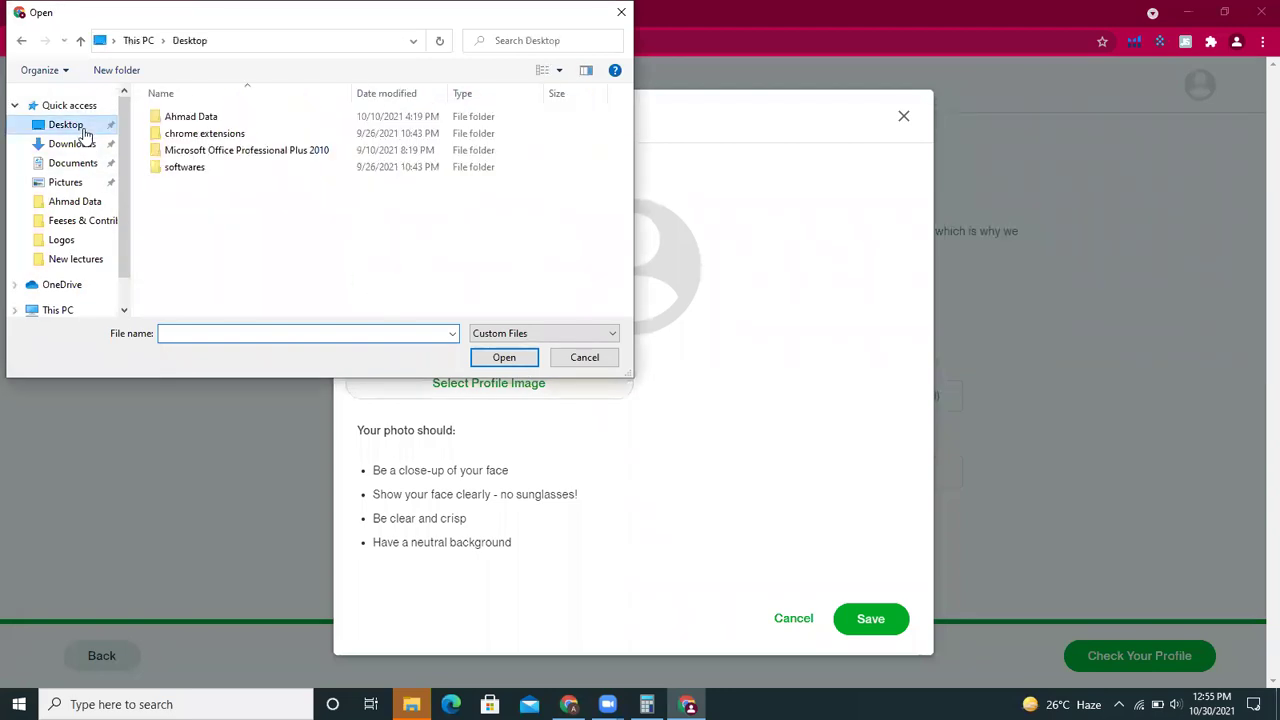
pyautogui.doubleClick(210, 121)
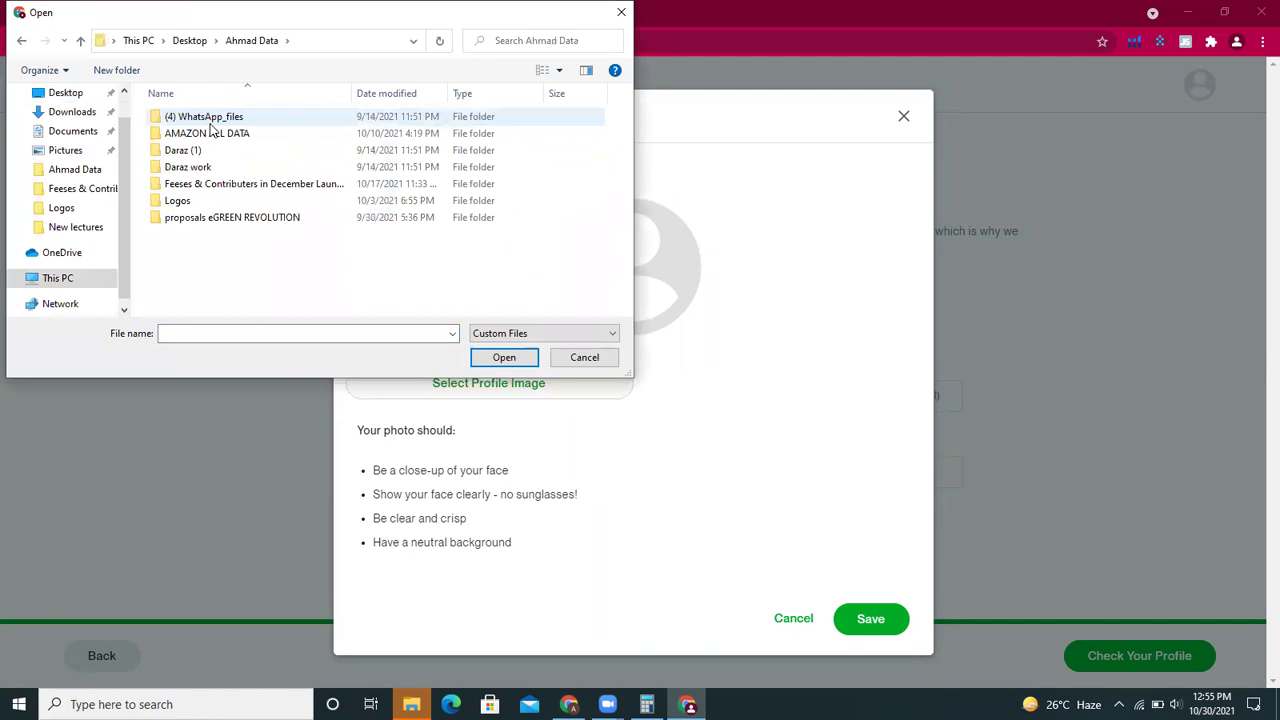
pyautogui.click(211, 137)
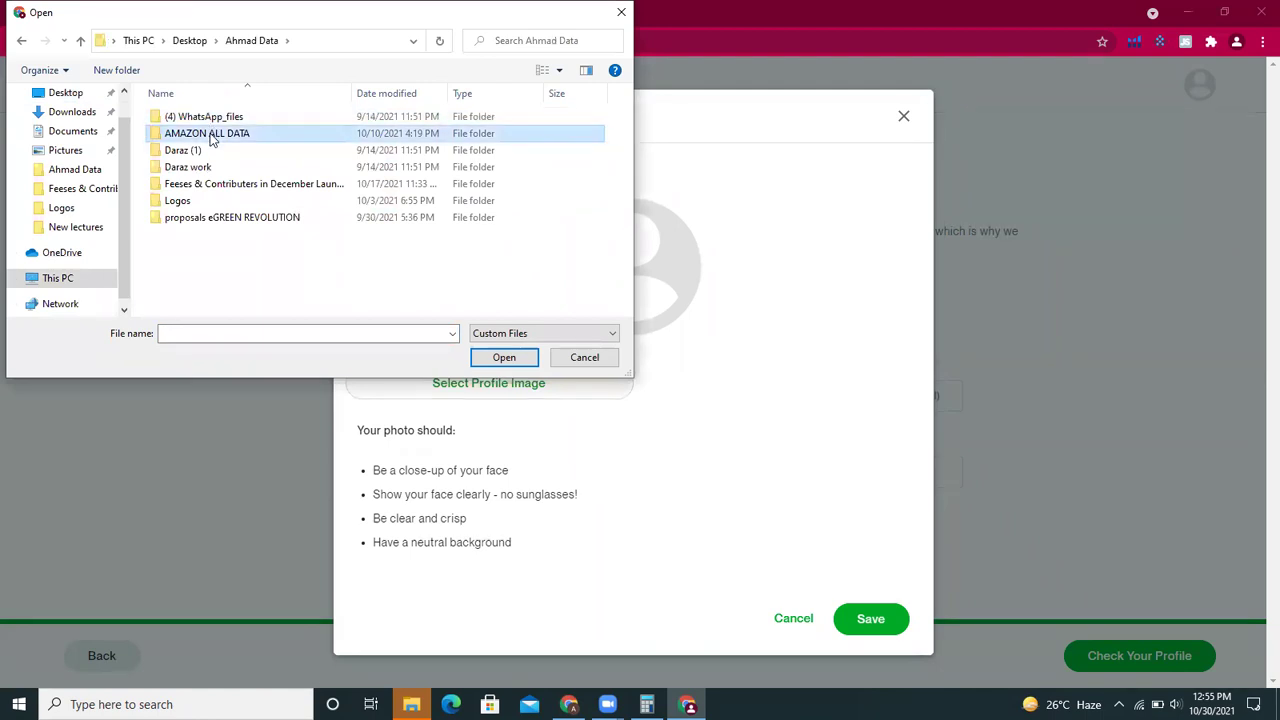
pyautogui.doubleClick(211, 140)
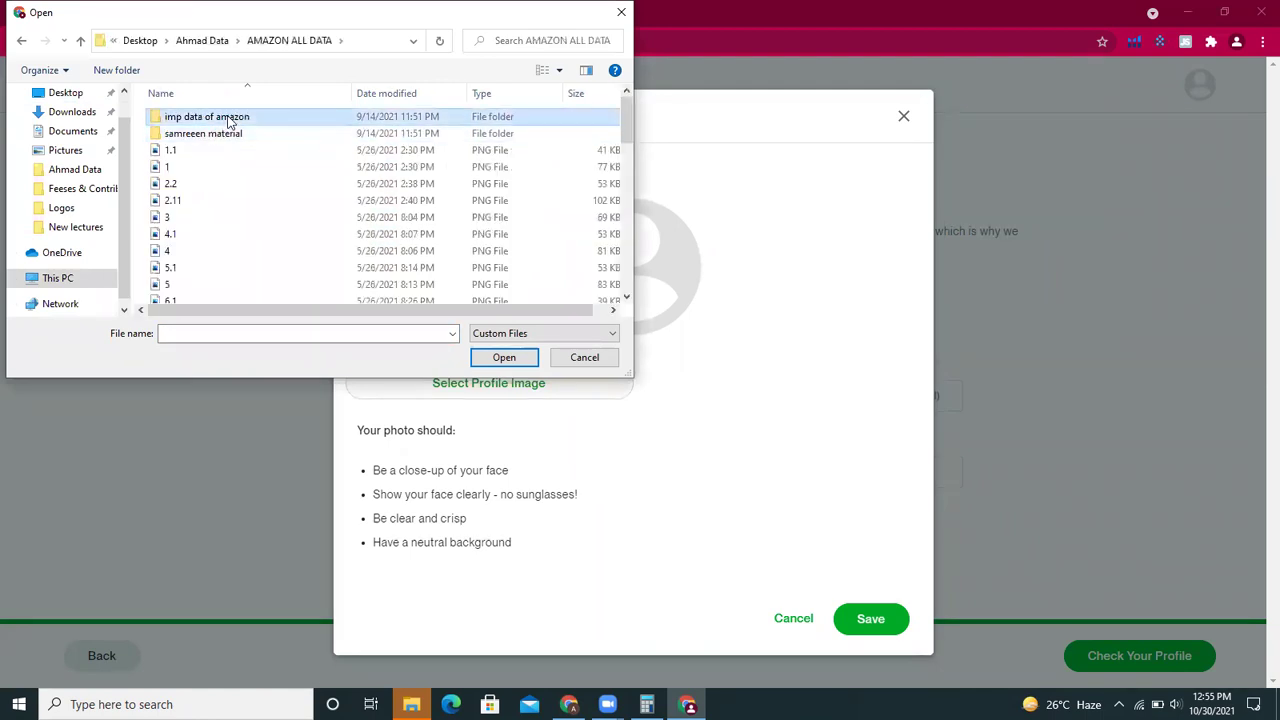
pyautogui.doubleClick(226, 120)
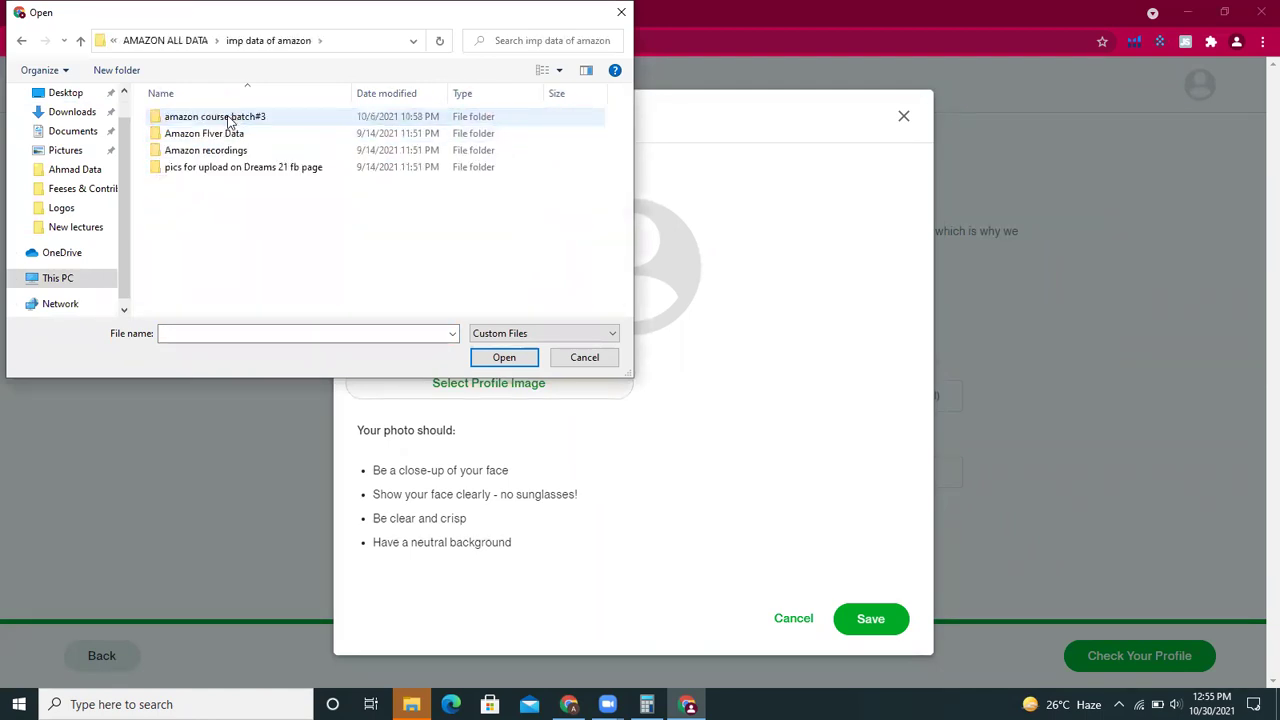
pyautogui.click(237, 170)
pyautogui.doubleClick(237, 170)
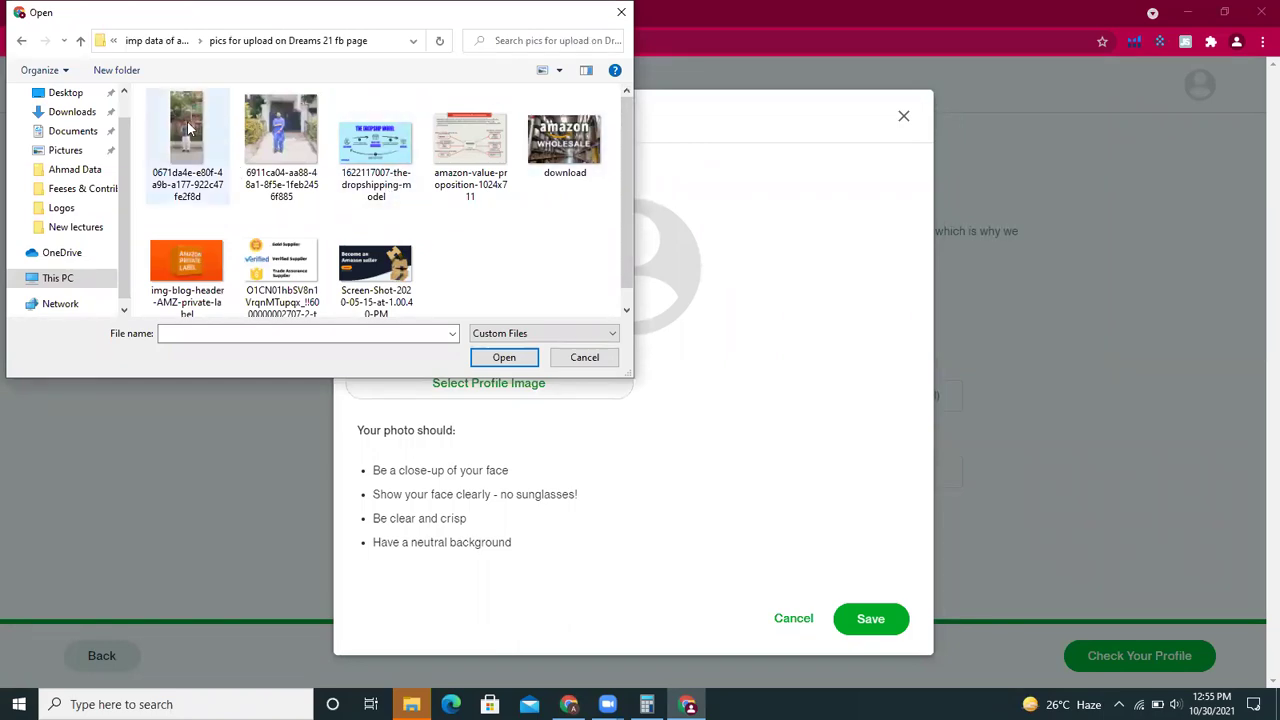
pyautogui.doubleClick(277, 140)
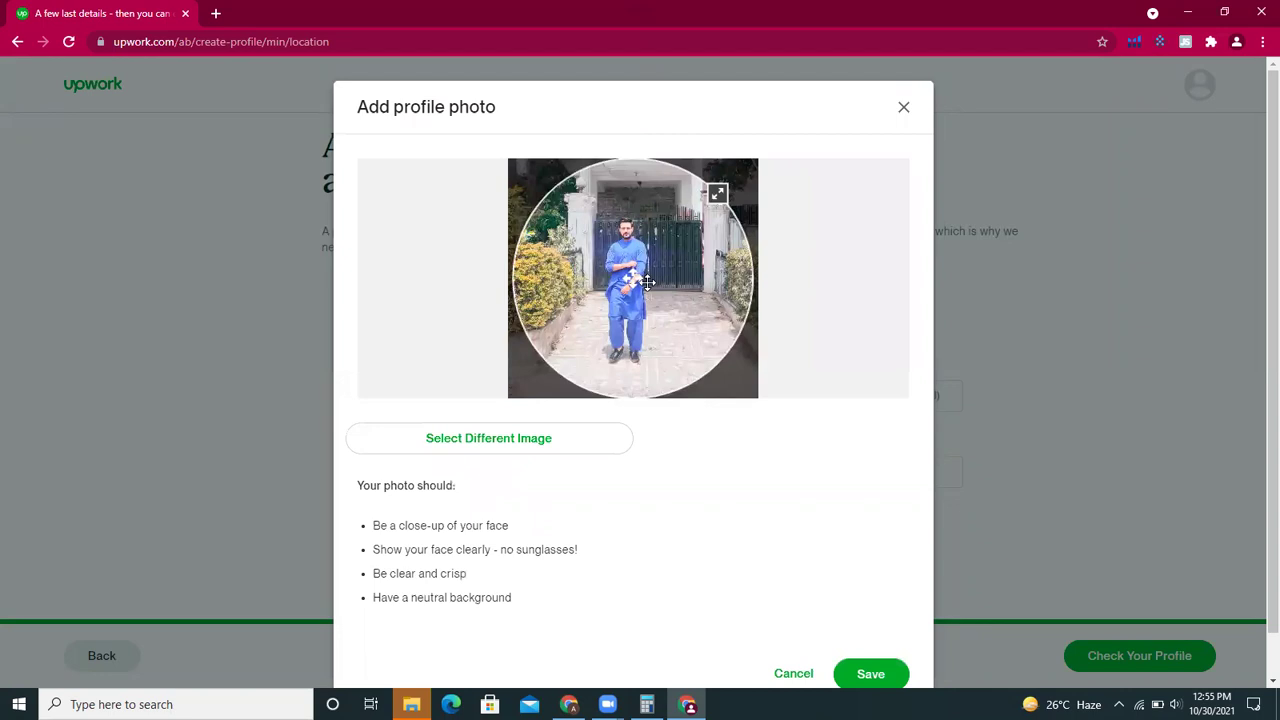
# - Reset the page zoom, close the profile photo dialog unsaved, and select the Phone field
pyautogui.hotkey('ctrl', '+')
pyautogui.hotkey('ctrl', '+')
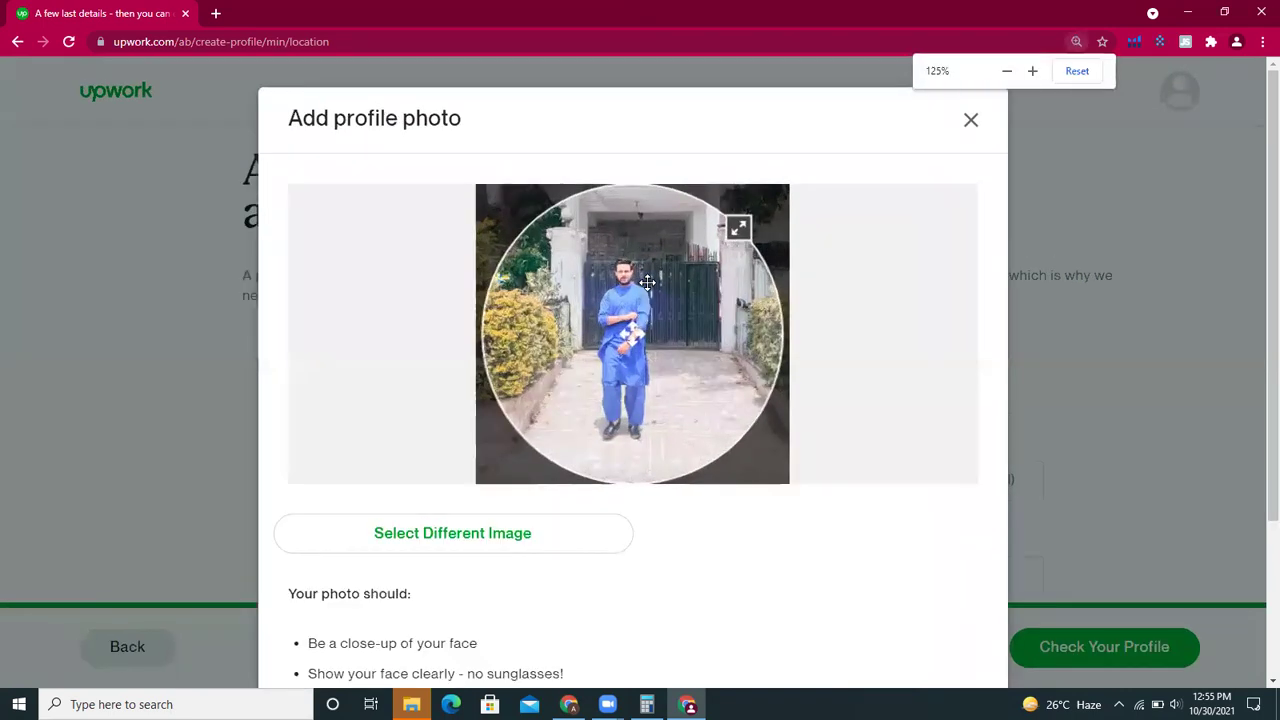
pyautogui.hotkey('ctrl', '-')
pyautogui.hotkey('ctrl', '-')
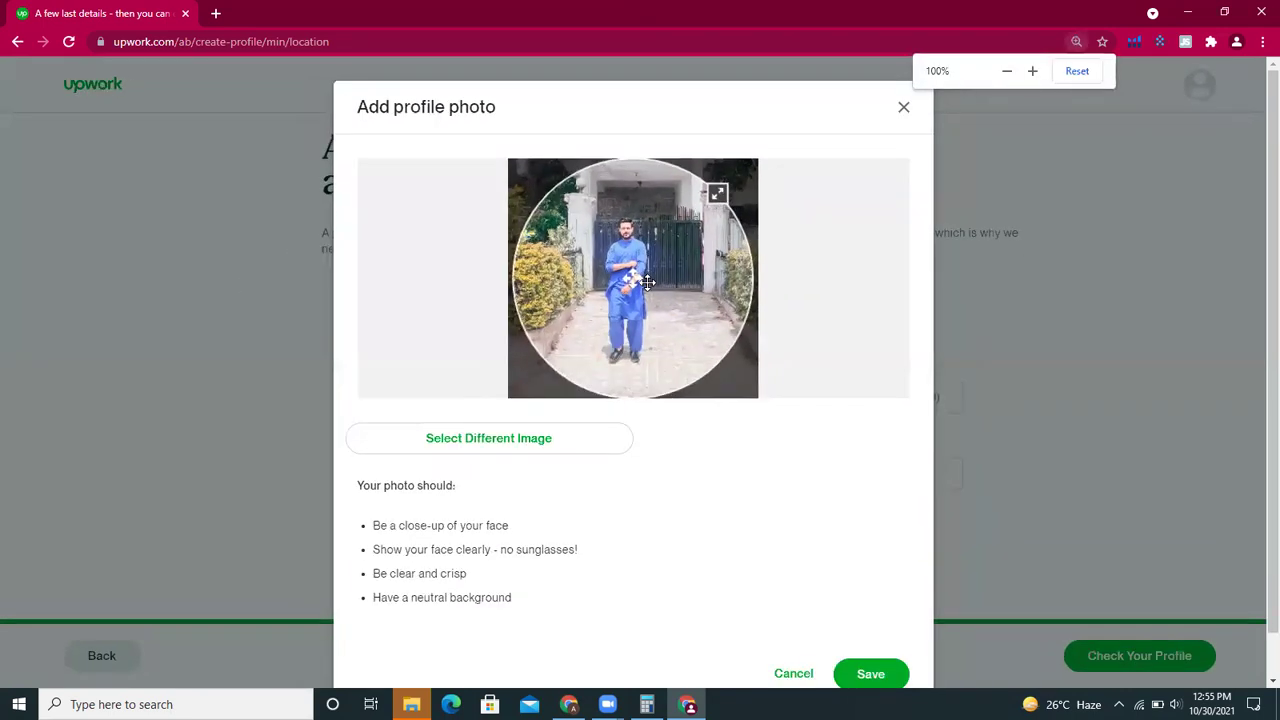
pyautogui.hotkey('ctrl', '-')
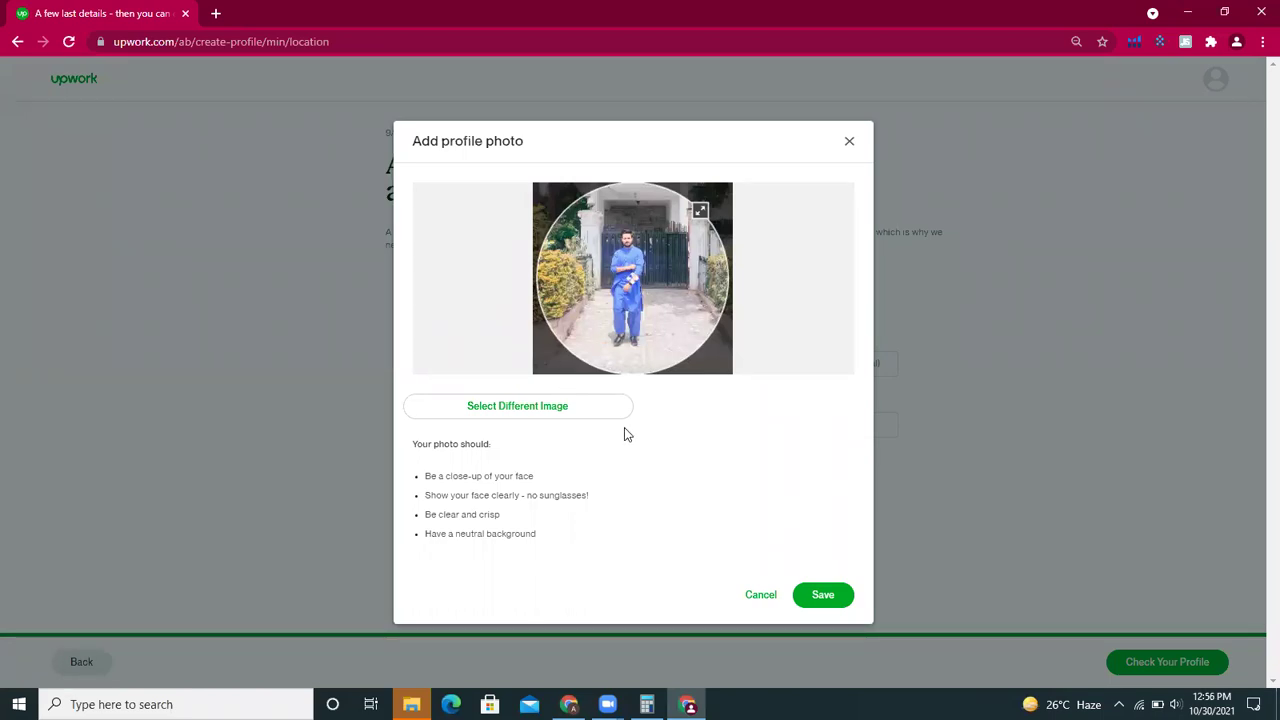
pyautogui.click(1079, 41)
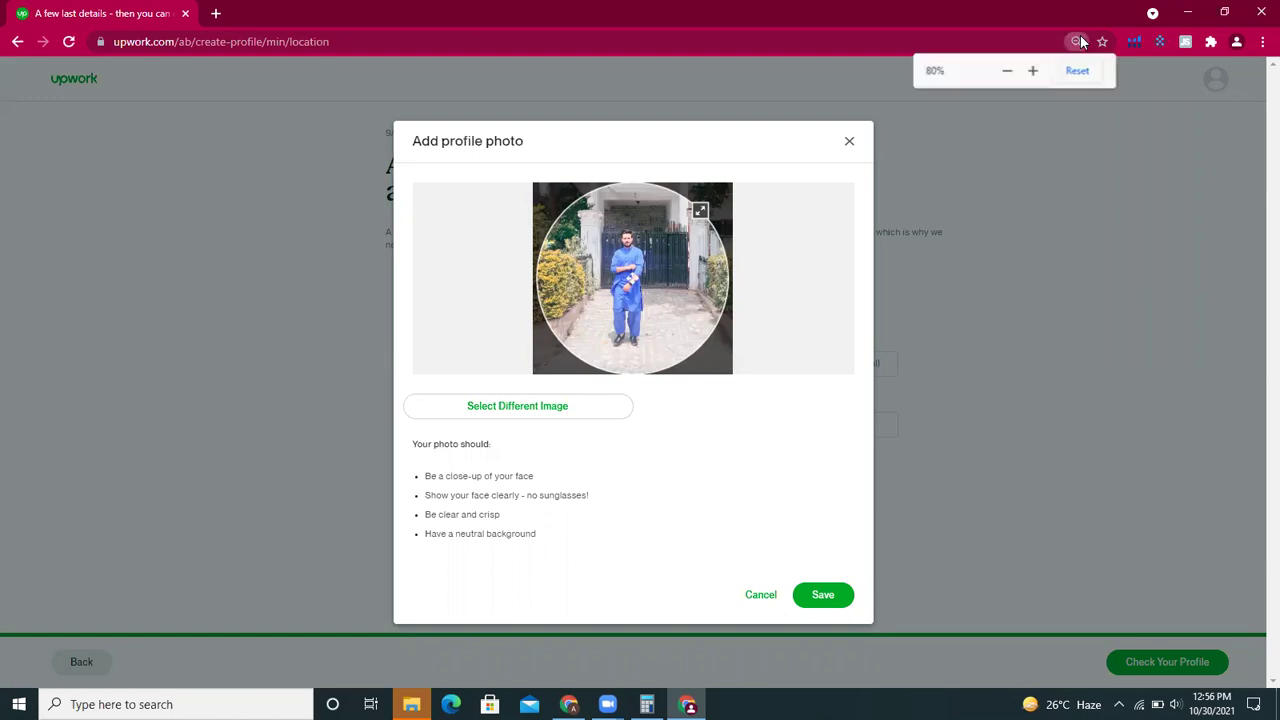
pyautogui.click(1033, 71)
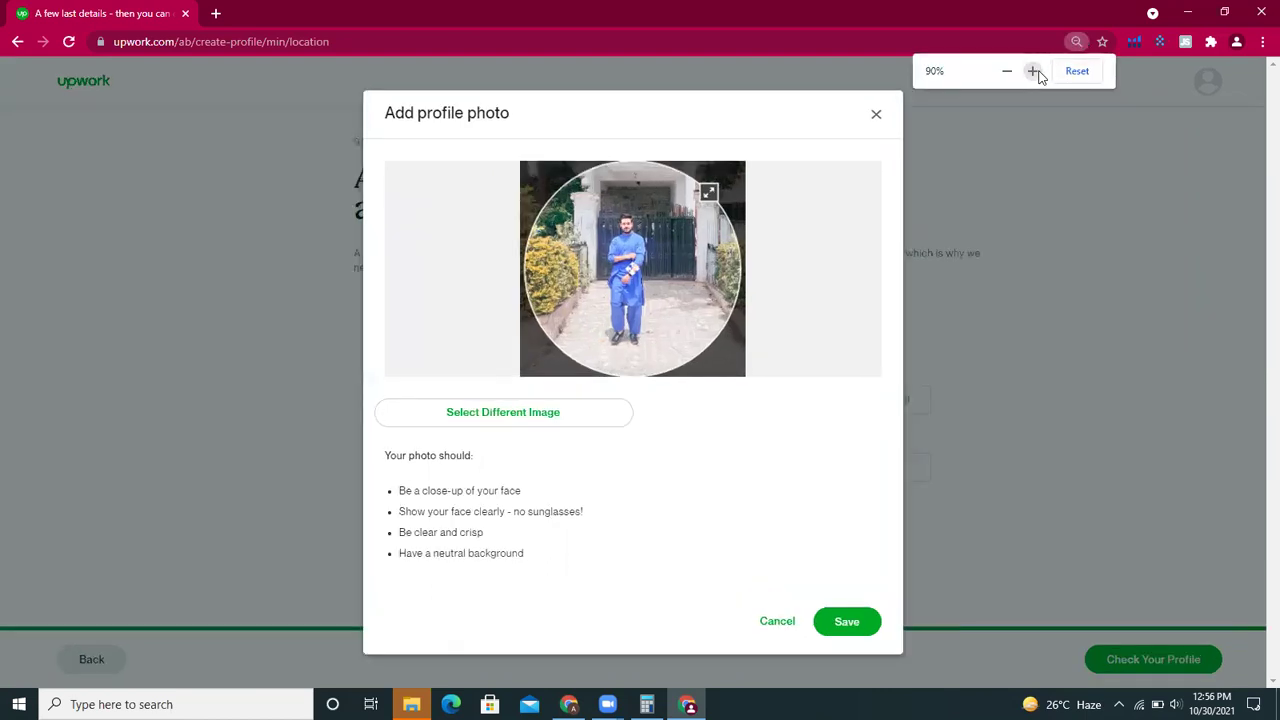
pyautogui.click(1013, 180)
pyautogui.click(697, 540)
# - Paste the phone number, then try saving the second (man-in-blue) photo as profile picture
pyautogui.hotkey('ctrl', 'v')
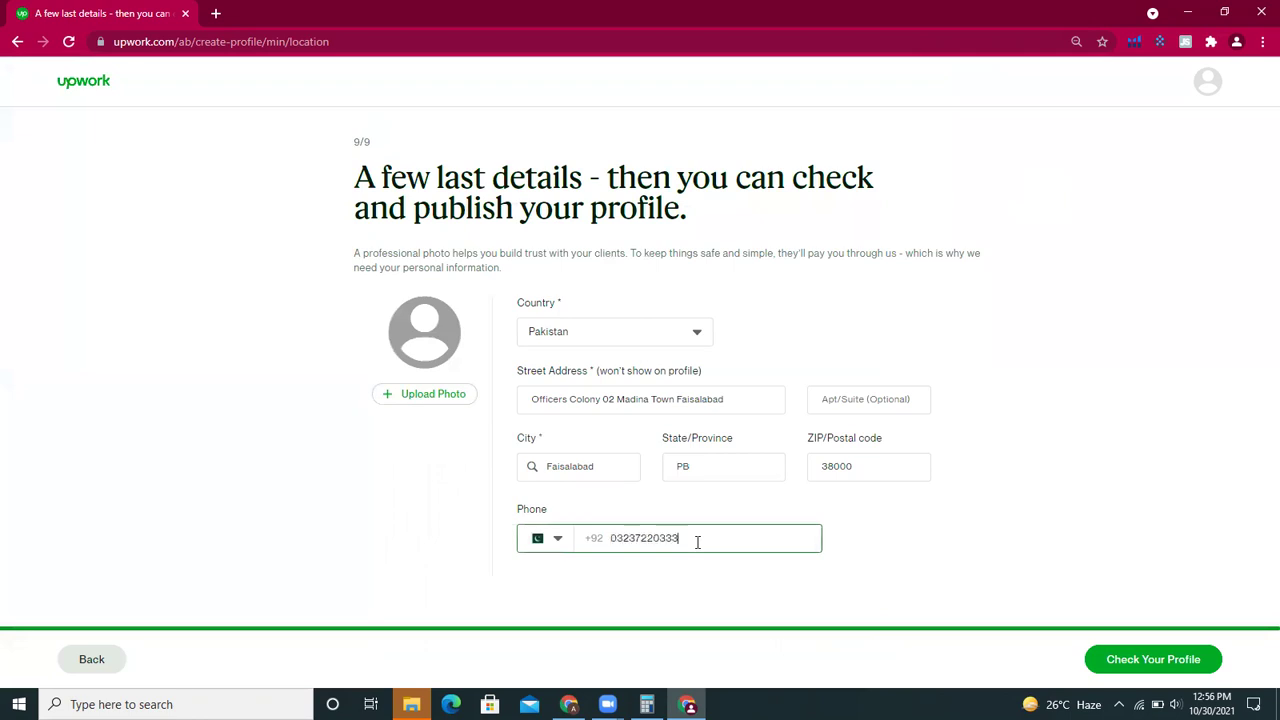
pyautogui.click(458, 395)
pyautogui.click(479, 389)
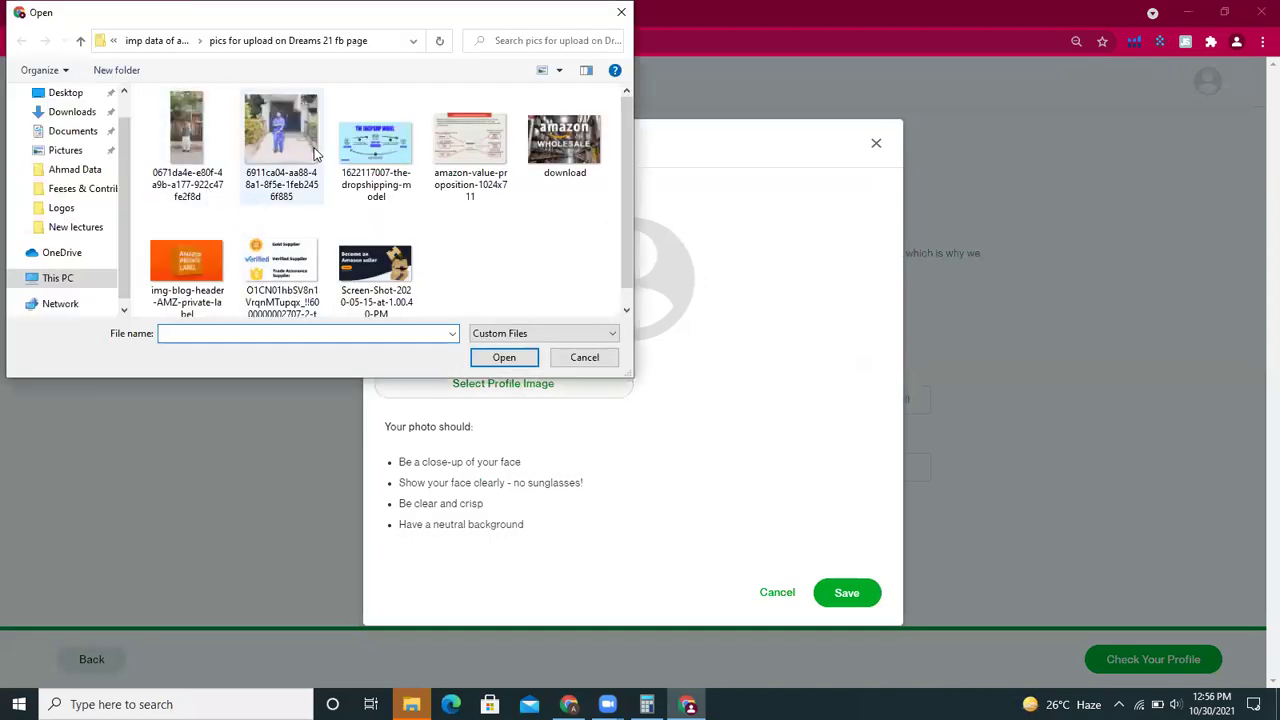
pyautogui.doubleClick(281, 140)
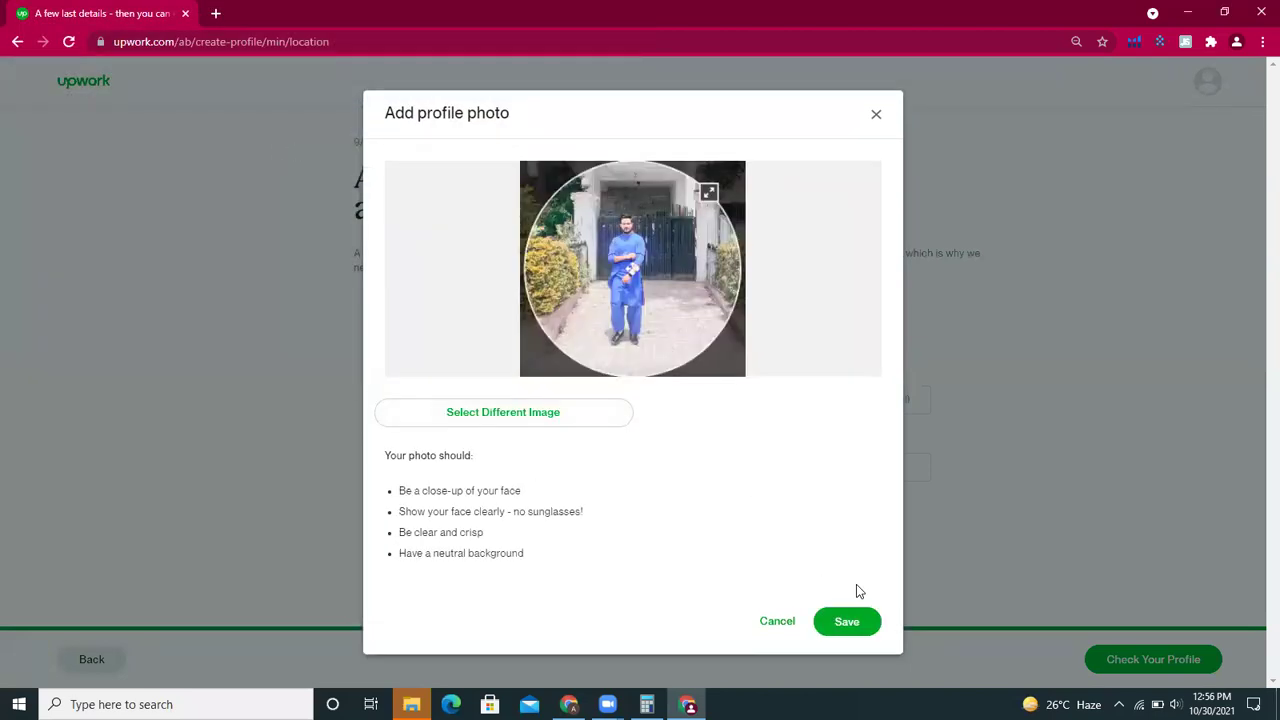
pyautogui.click(850, 618)
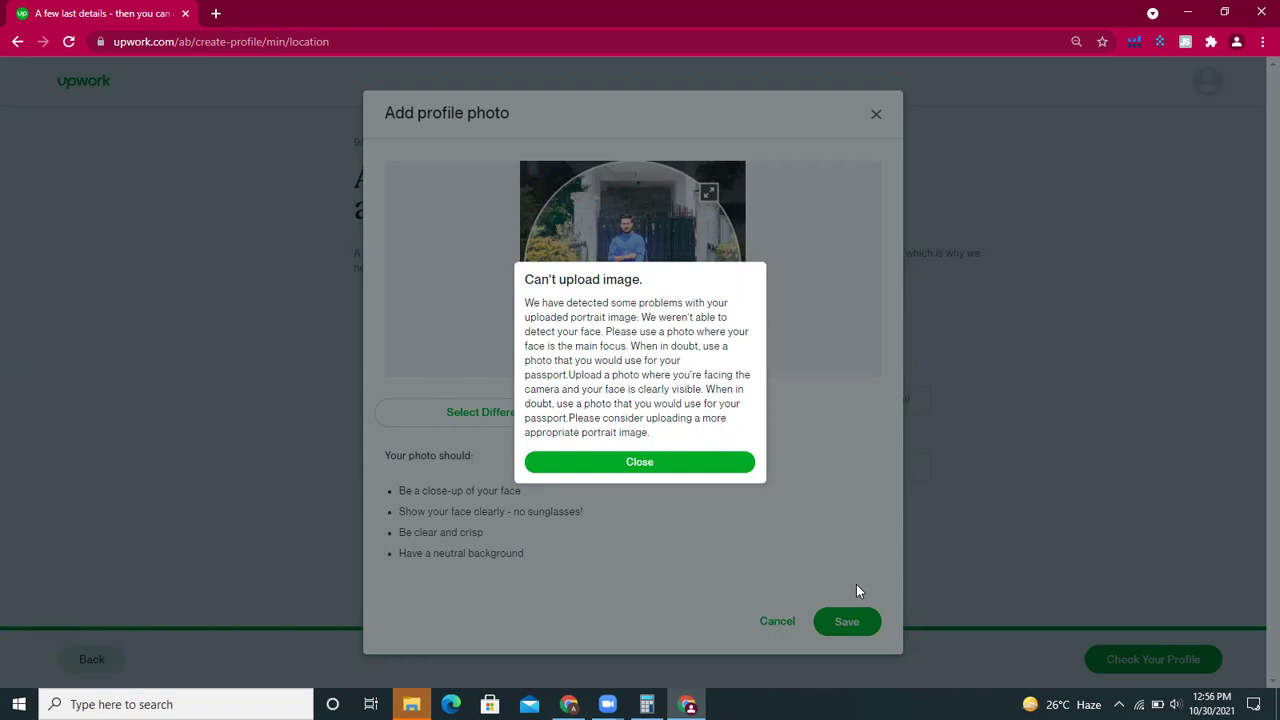
# - Dismiss the error and try saving the first photo as the profile picture instead
pyautogui.click(629, 466)
pyautogui.click(549, 422)
pyautogui.click(193, 163)
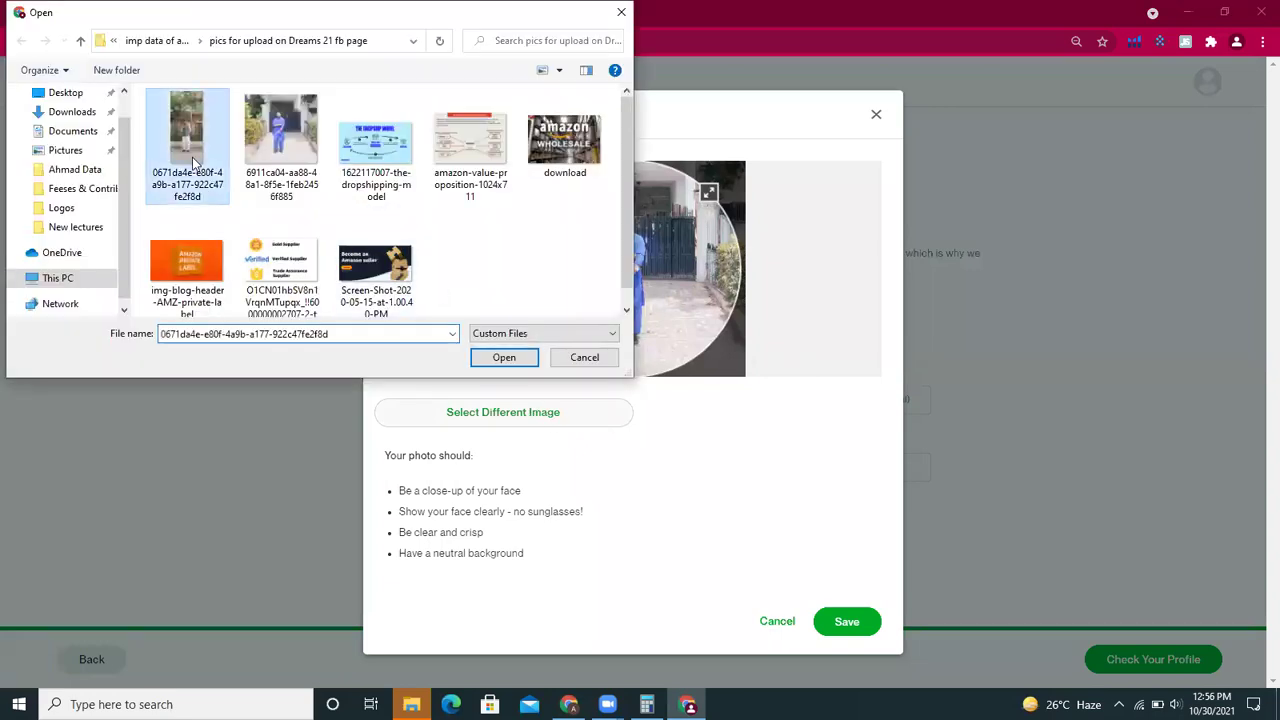
pyautogui.click(504, 357)
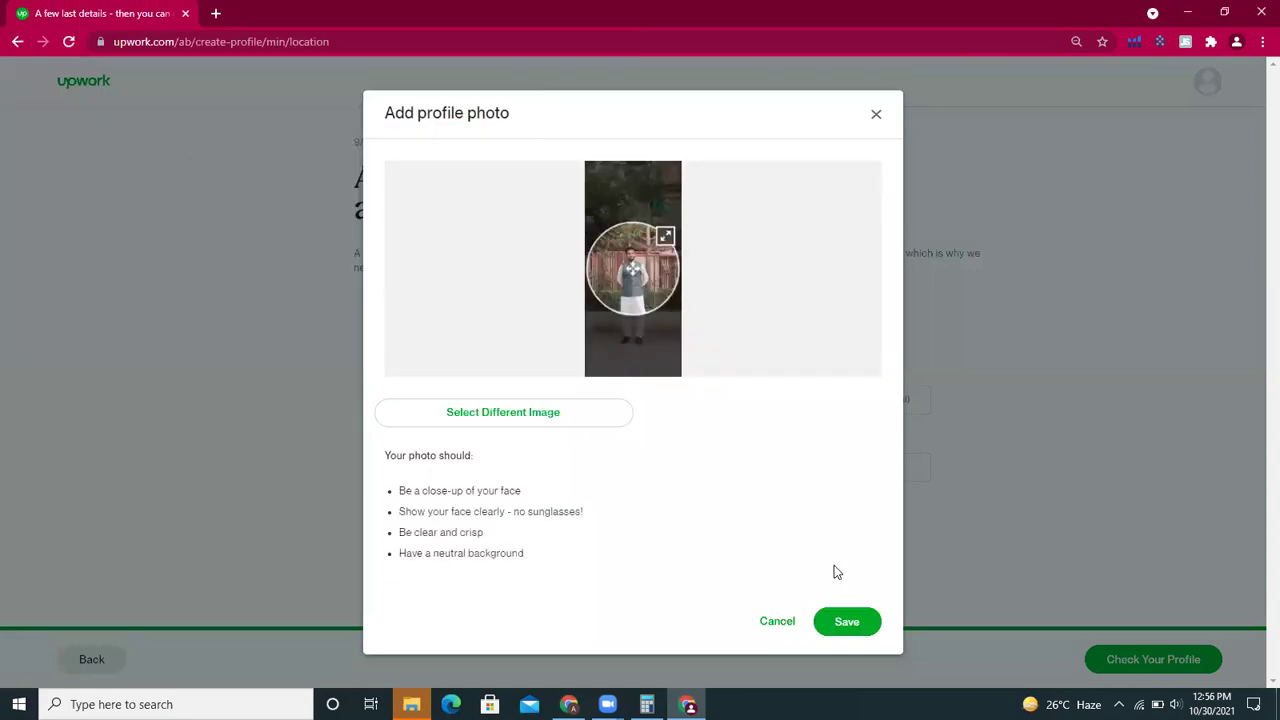
pyautogui.click(847, 621)
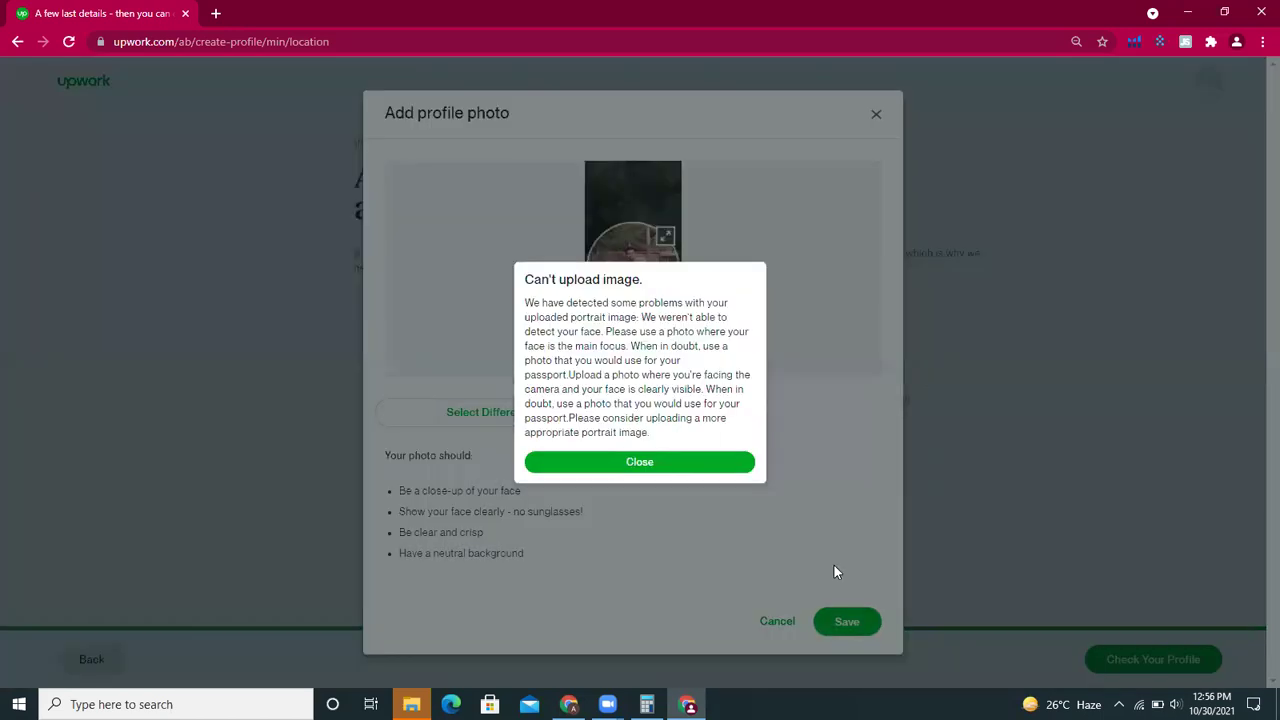
# - Dismiss the second rejection, cancel the file browser, and switch to the other browser window
pyautogui.click(663, 463)
pyautogui.click(570, 414)
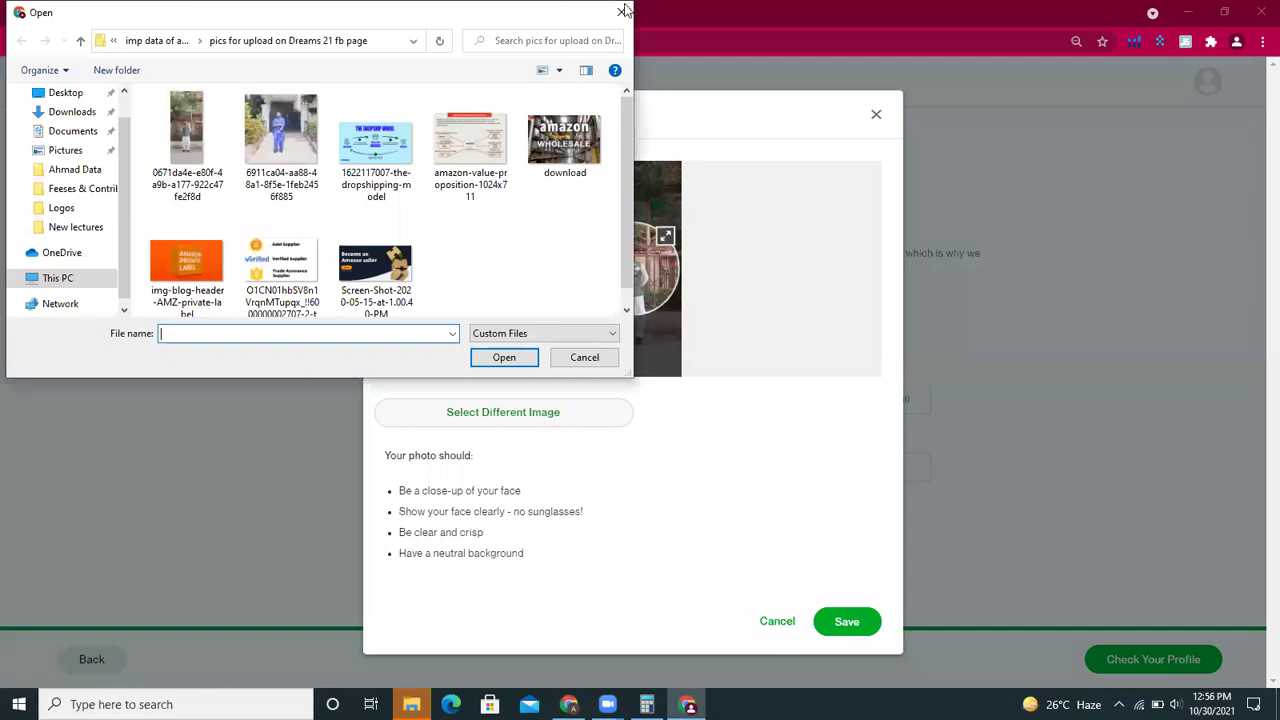
pyautogui.click(584, 357)
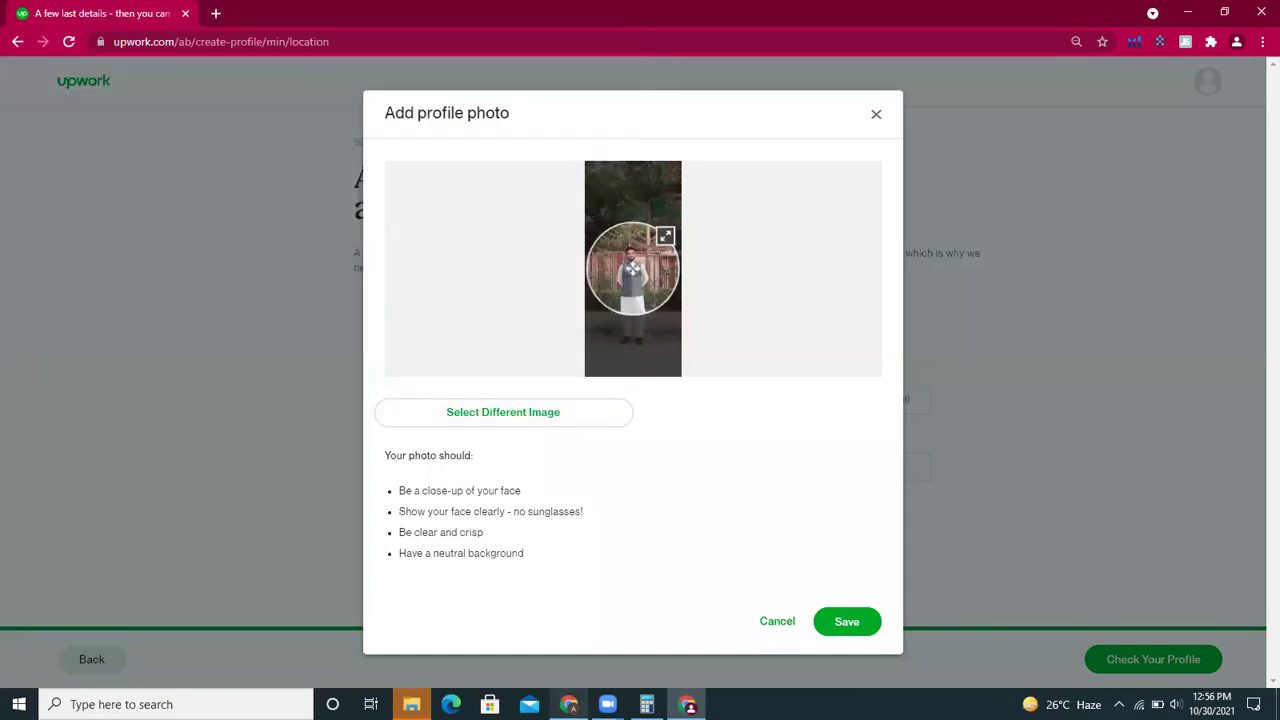
pyautogui.click(568, 704)
# - Search Google for "shahid afridi" in a new tab and show image results
pyautogui.click(406, 13)
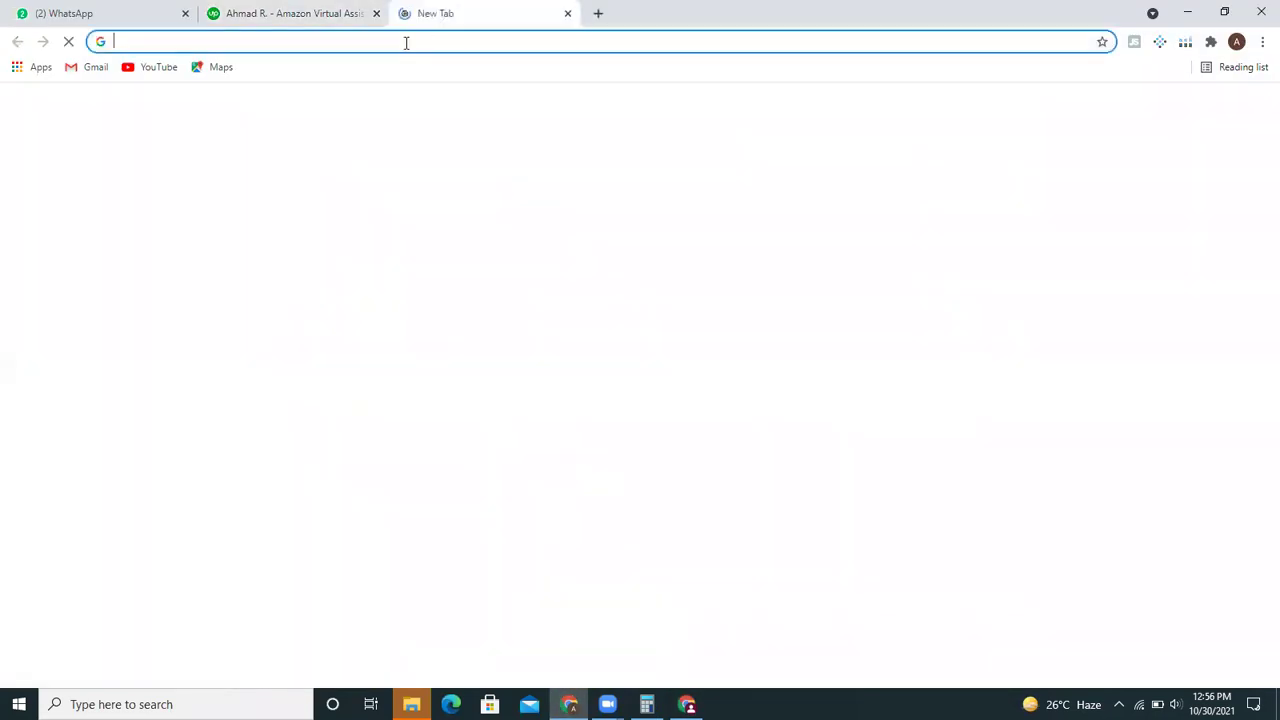
pyautogui.click(406, 42)
pyautogui.write('s')
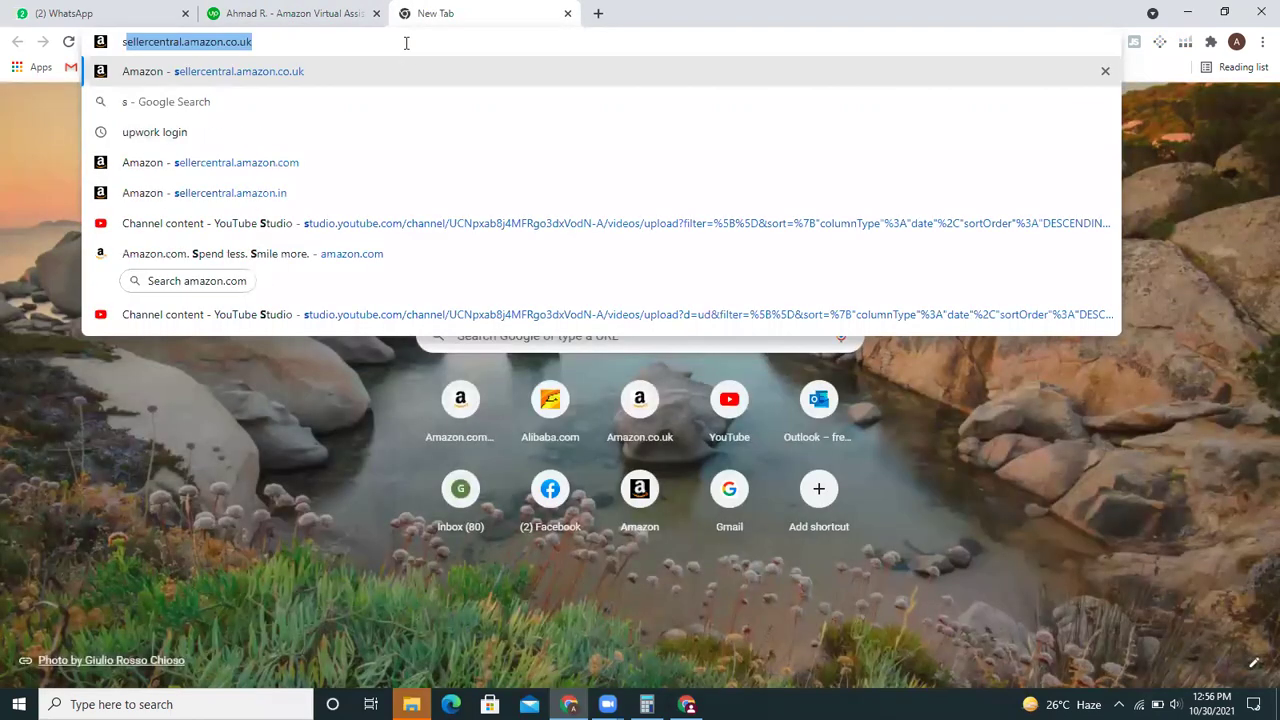
pyautogui.write('ha')
pyautogui.press('Down')
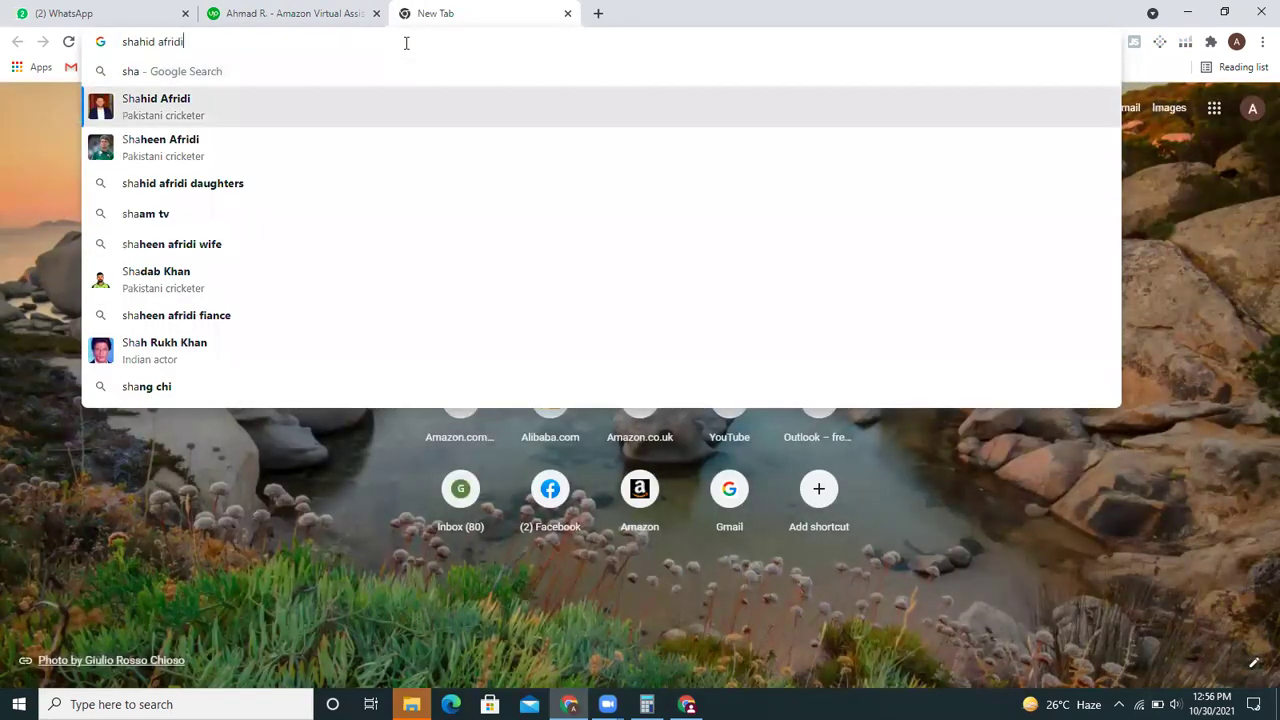
pyautogui.press('Return')
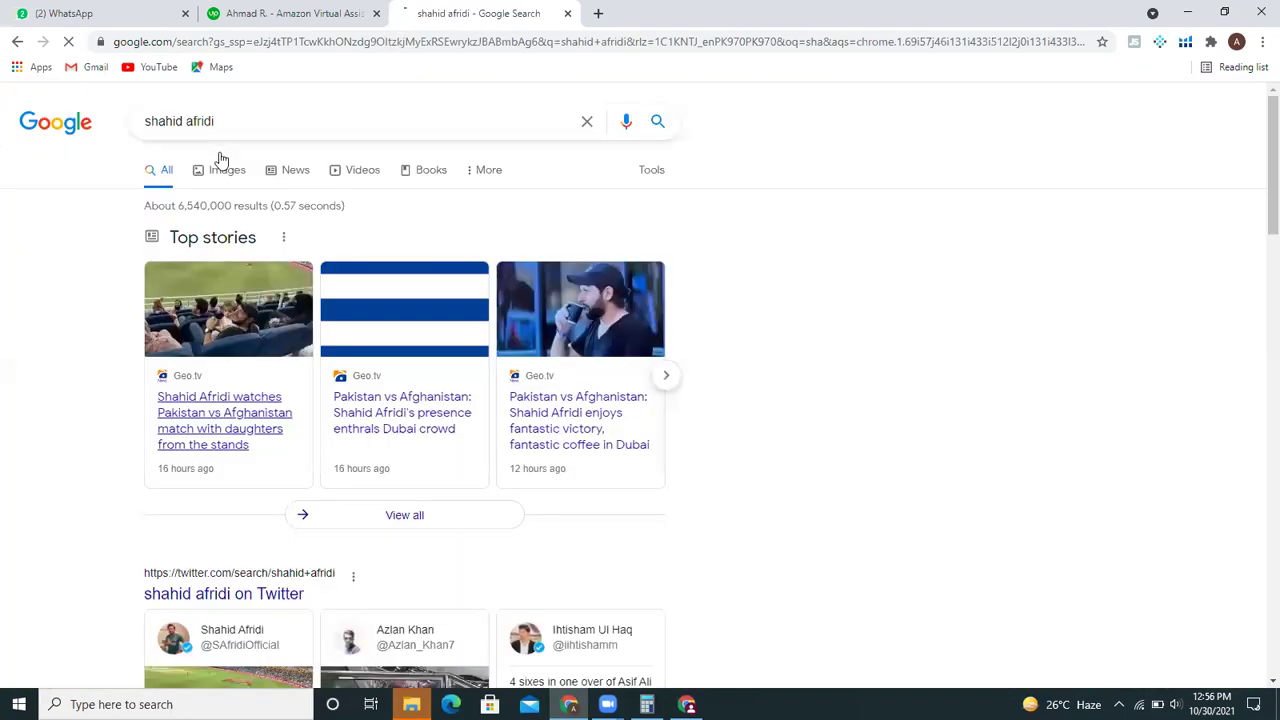
pyautogui.click(218, 175)
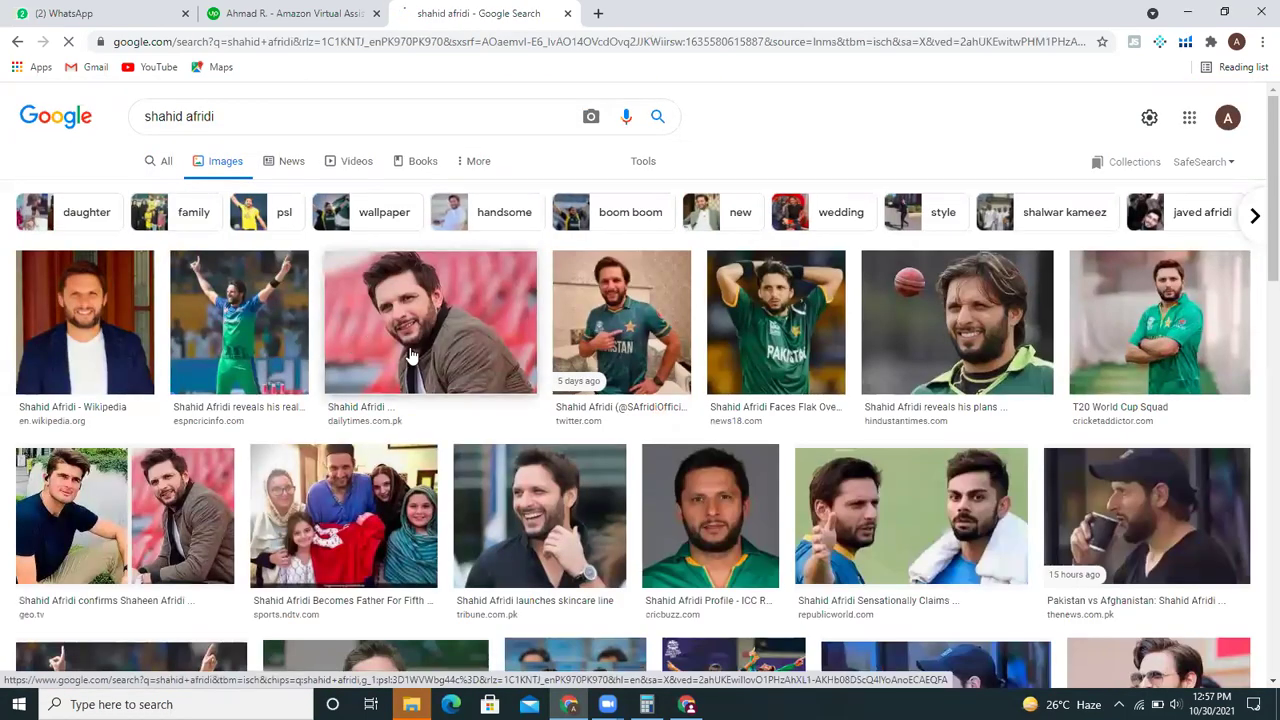
# - Save the Daily Times portrait to the Desktop as 1.jpg
pyautogui.click(410, 355)
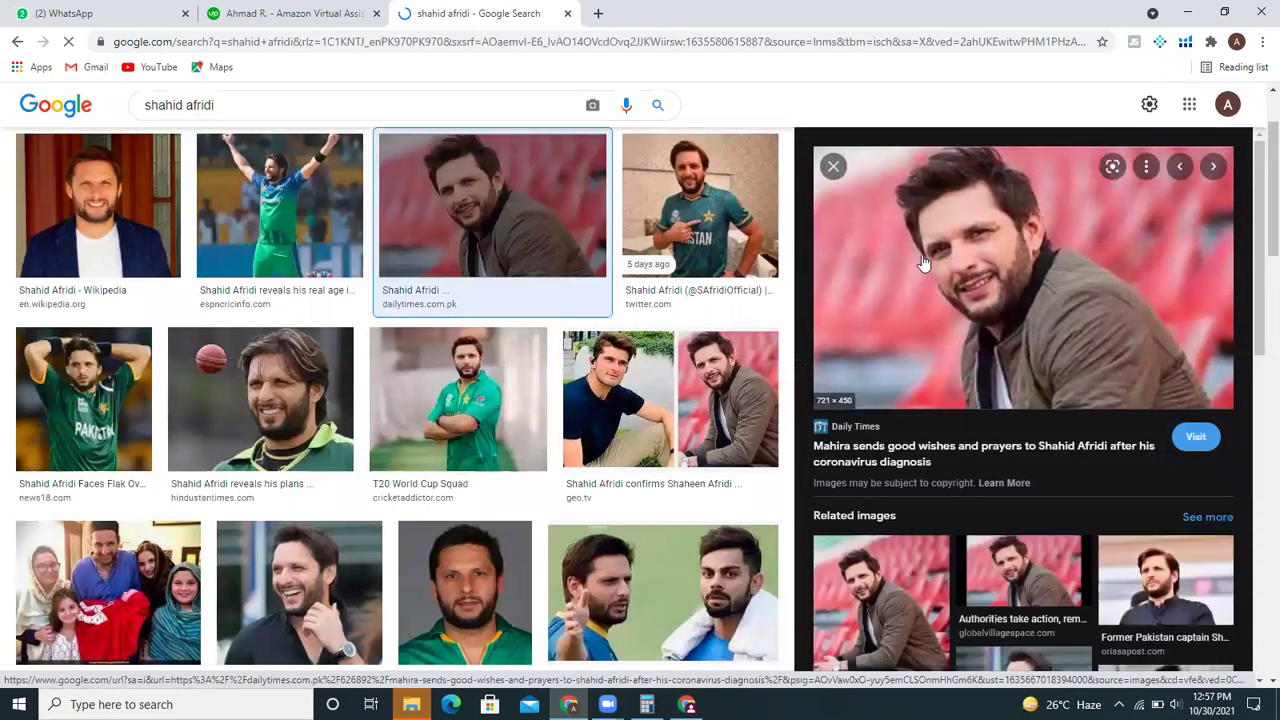
pyautogui.rightClick(923, 262)
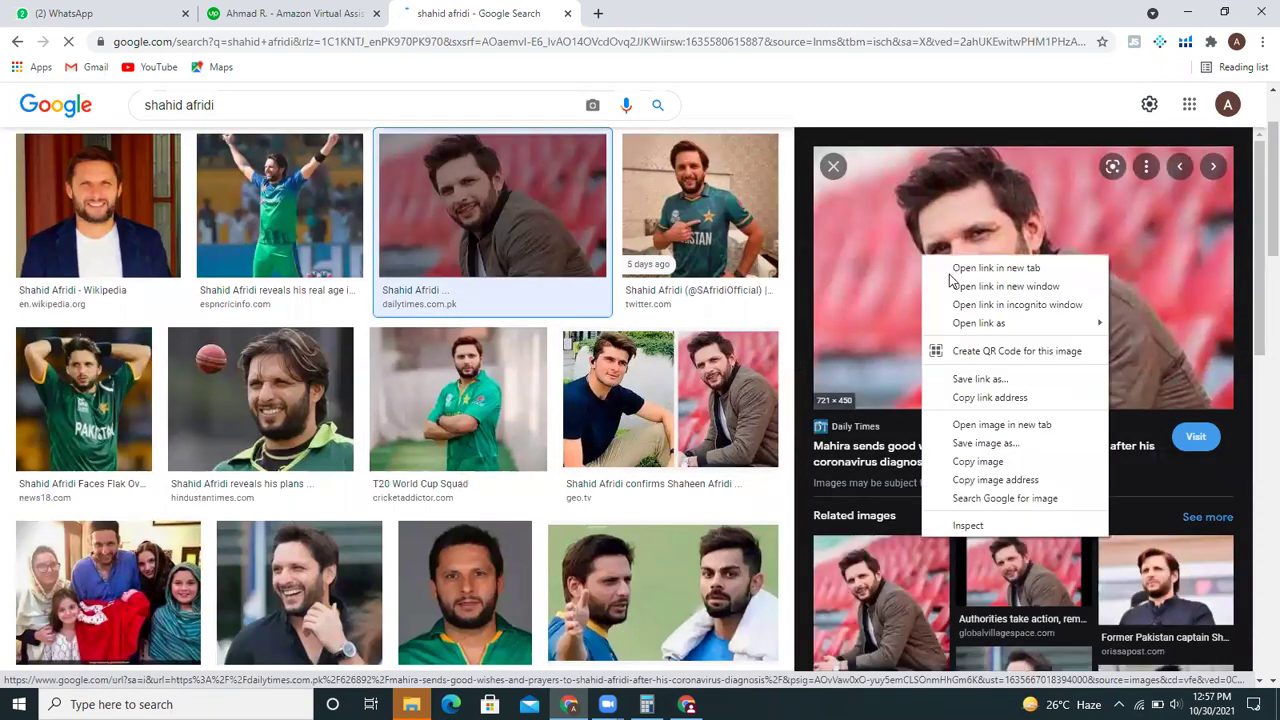
pyautogui.click(965, 445)
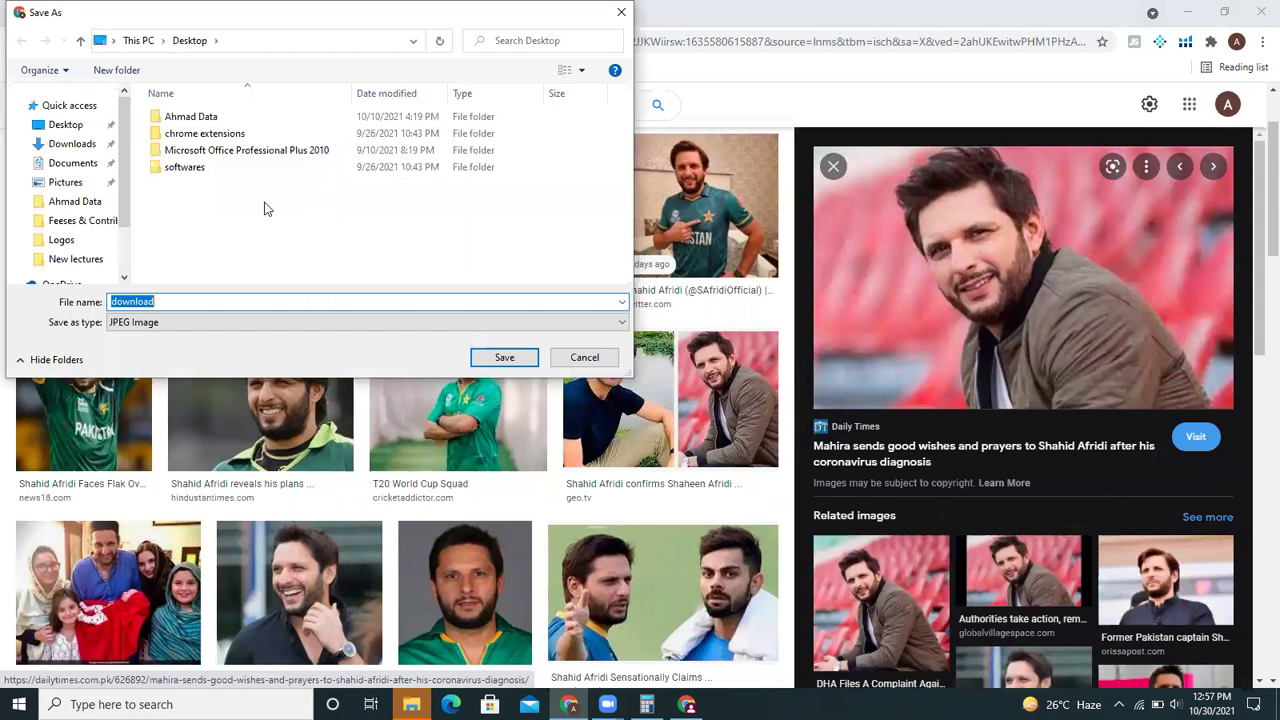
pyautogui.click(90, 130)
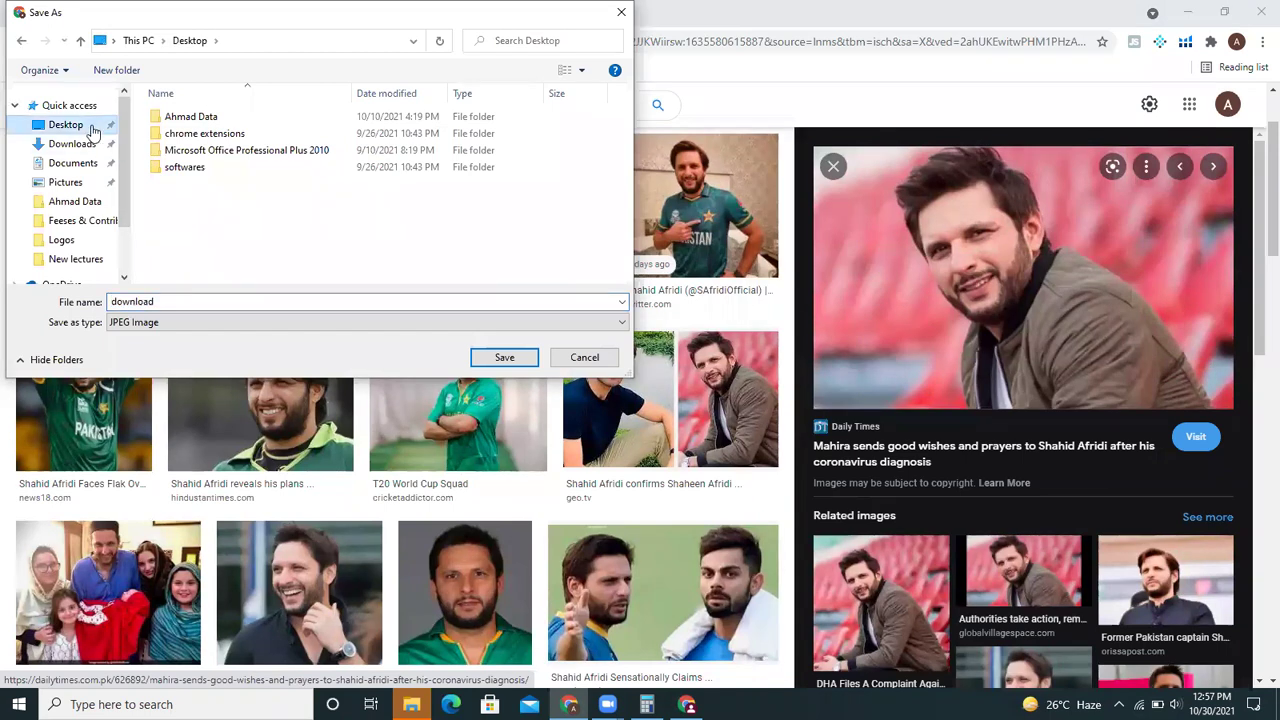
pyautogui.doubleClick(396, 301)
pyautogui.press('BackSpace')
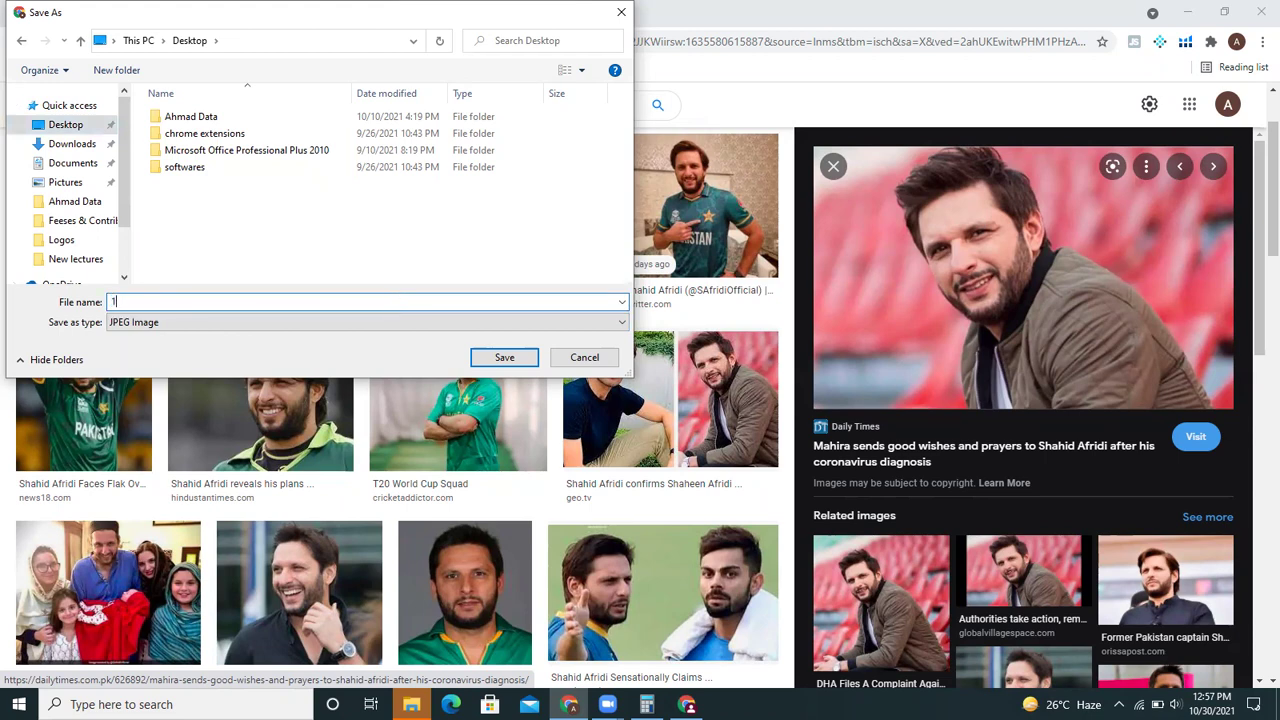
pyautogui.click(514, 357)
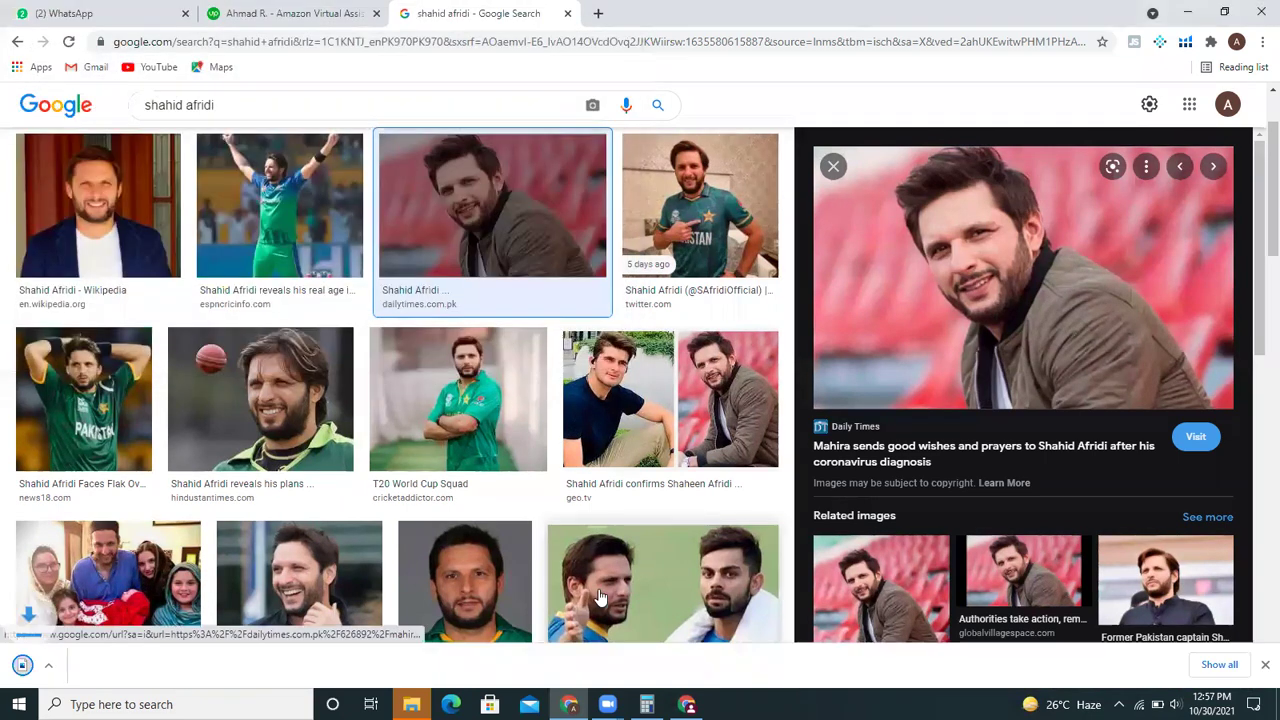
# - Load Desktop file 1 into the Upwork photo dialog, then close it unsaved
pyautogui.click(312, 12)
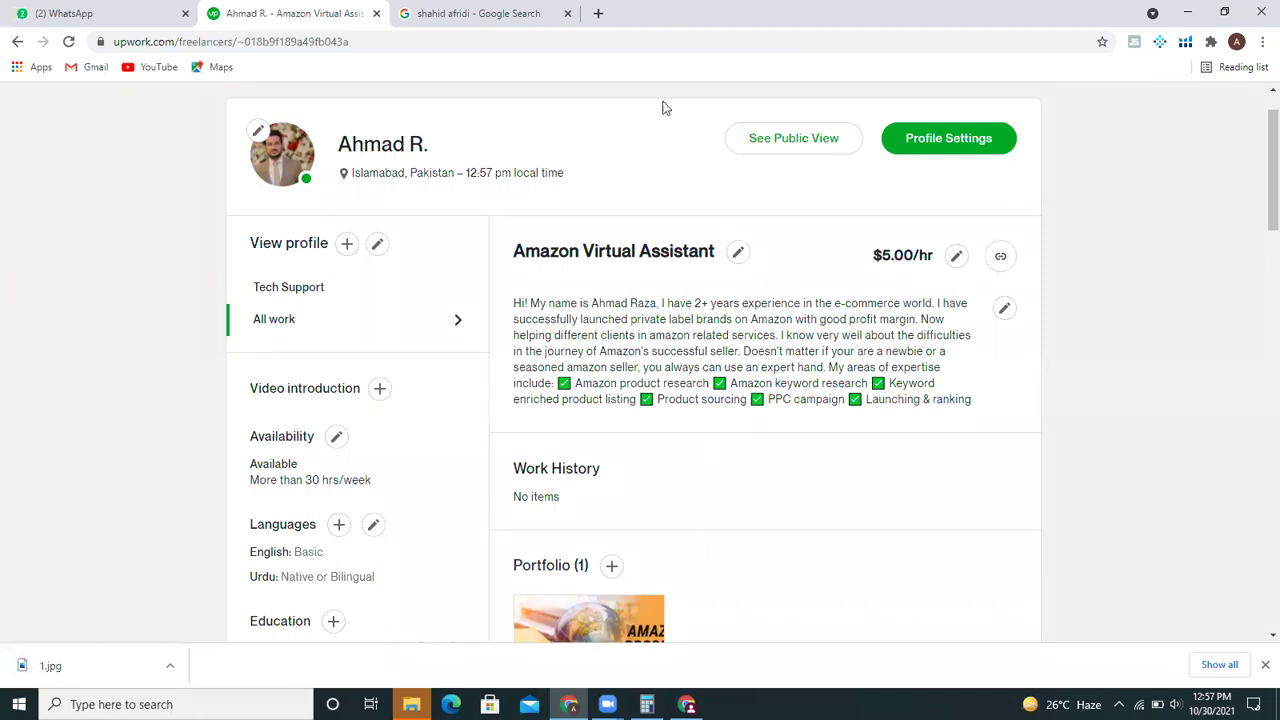
pyautogui.click(686, 704)
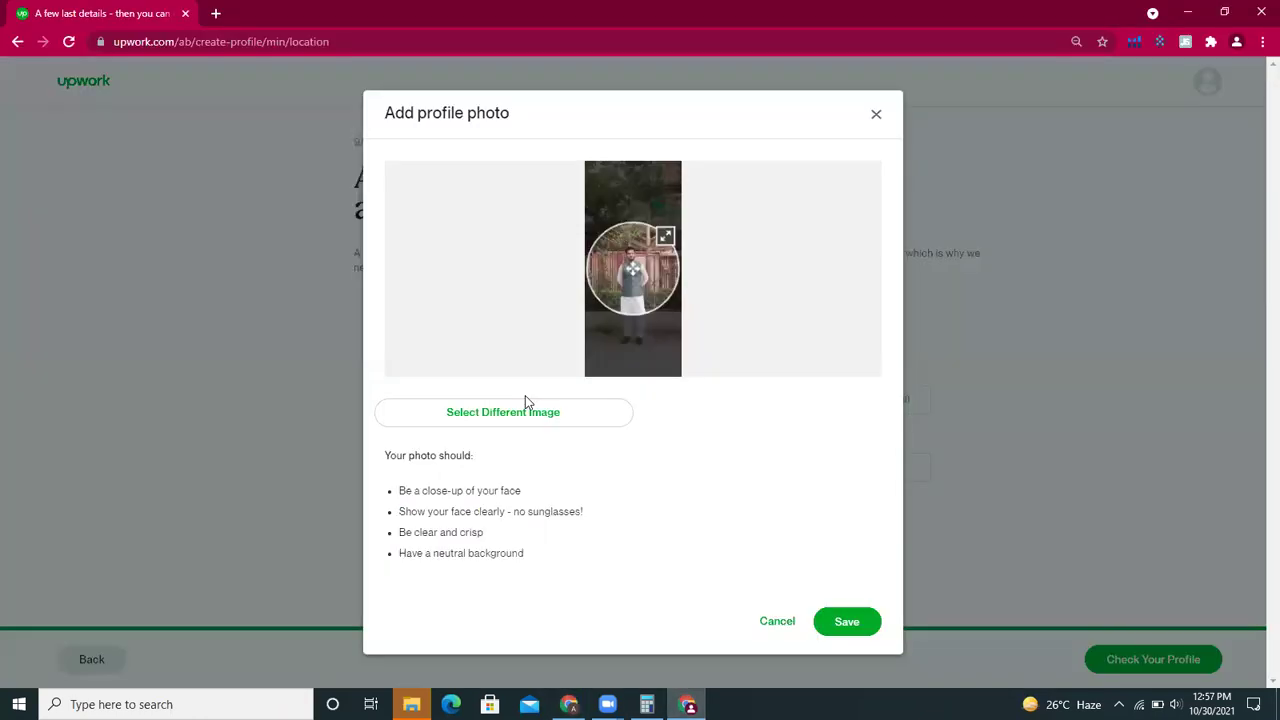
pyautogui.click(525, 418)
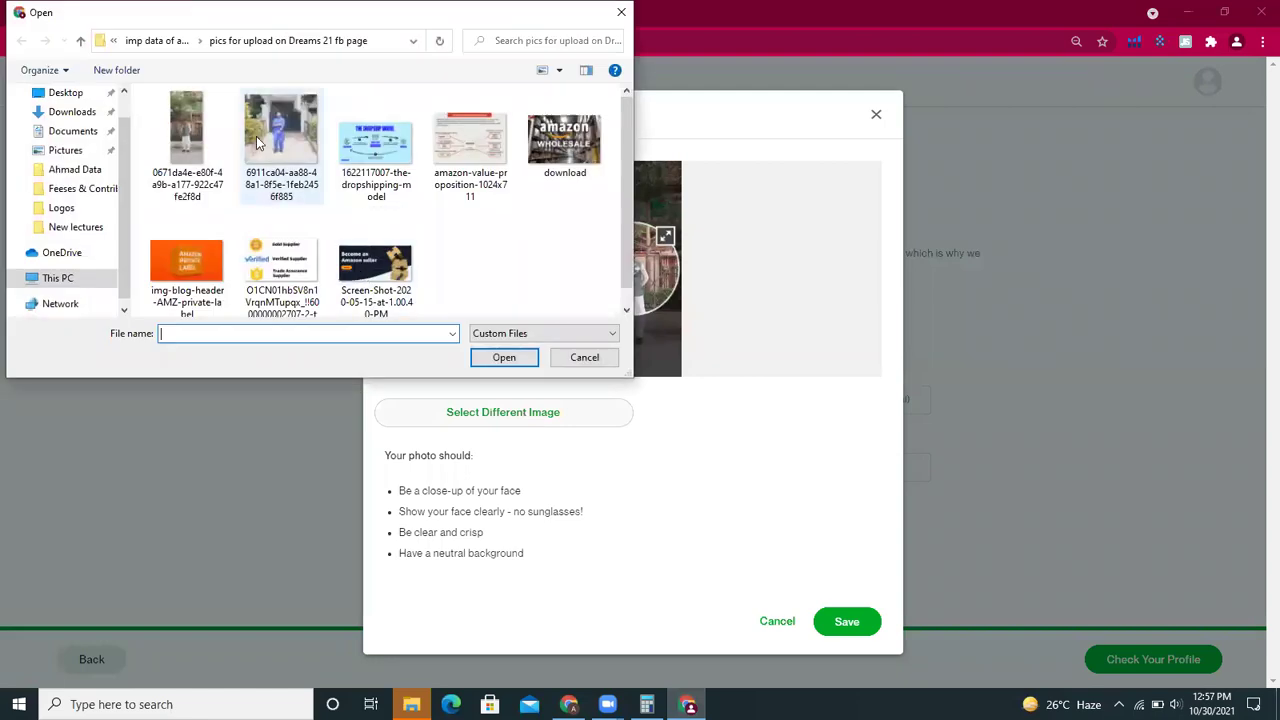
pyautogui.click(68, 93)
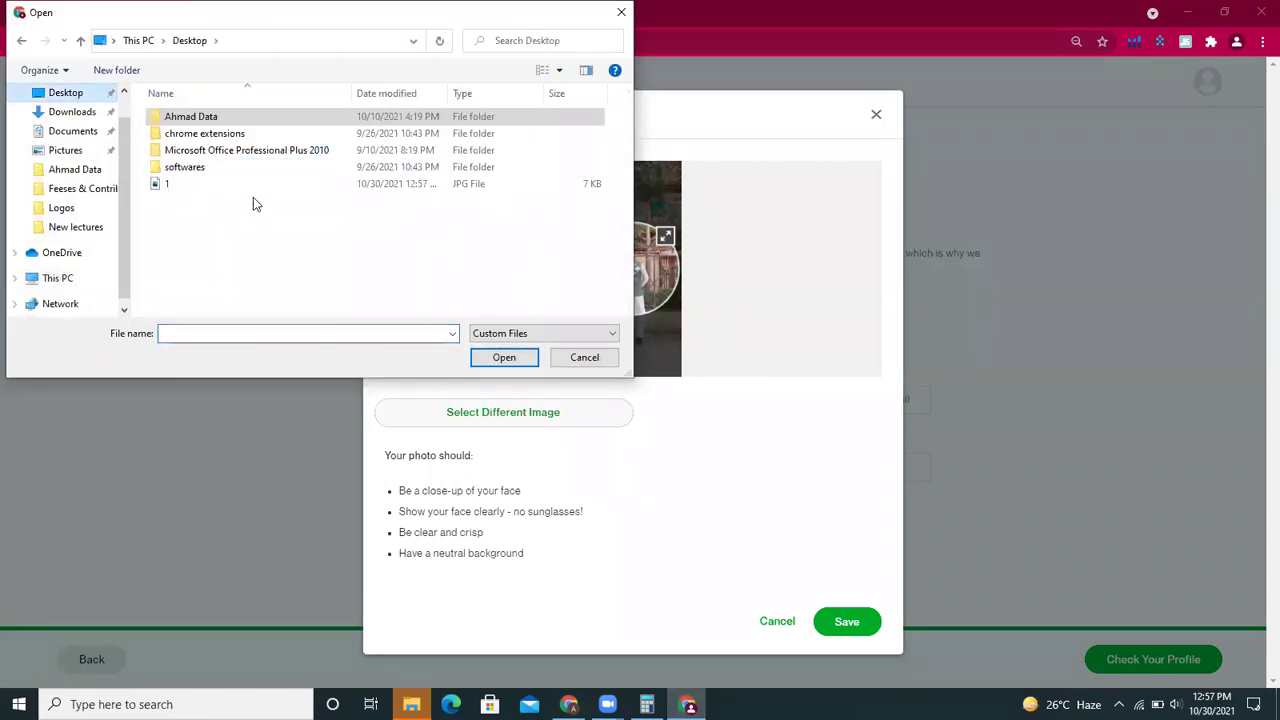
pyautogui.doubleClick(251, 187)
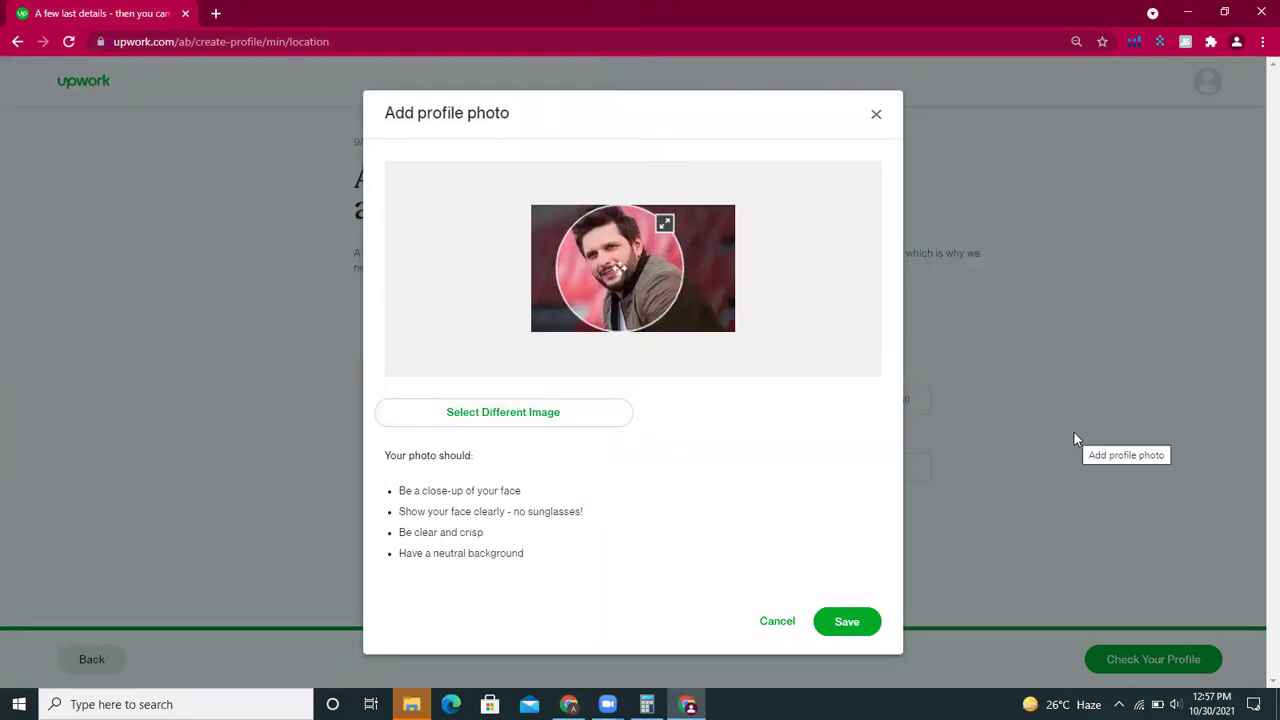
pyautogui.click(1169, 248)
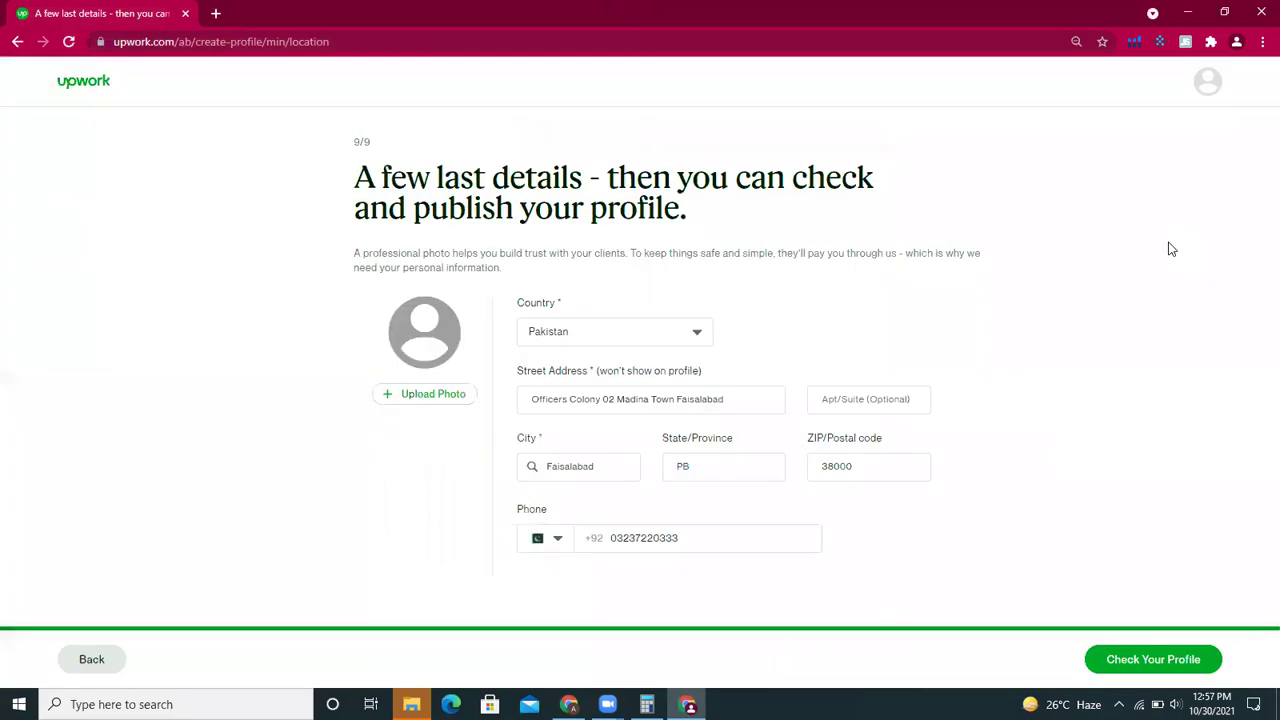
# - Reload file 1, shift the crop circle left, and save; dismiss the under-250px error
pyautogui.click(441, 400)
pyautogui.click(461, 389)
pyautogui.doubleClick(230, 185)
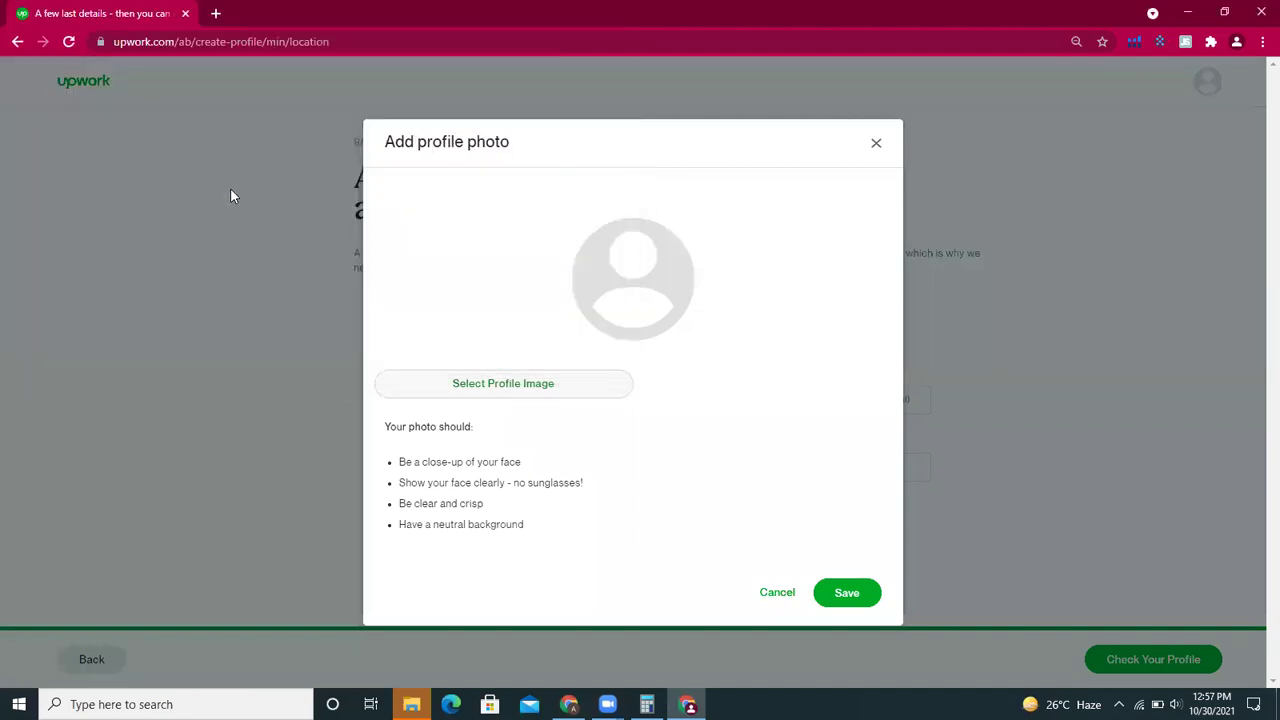
pyautogui.moveTo(666, 314); pyautogui.dragTo(650, 314)
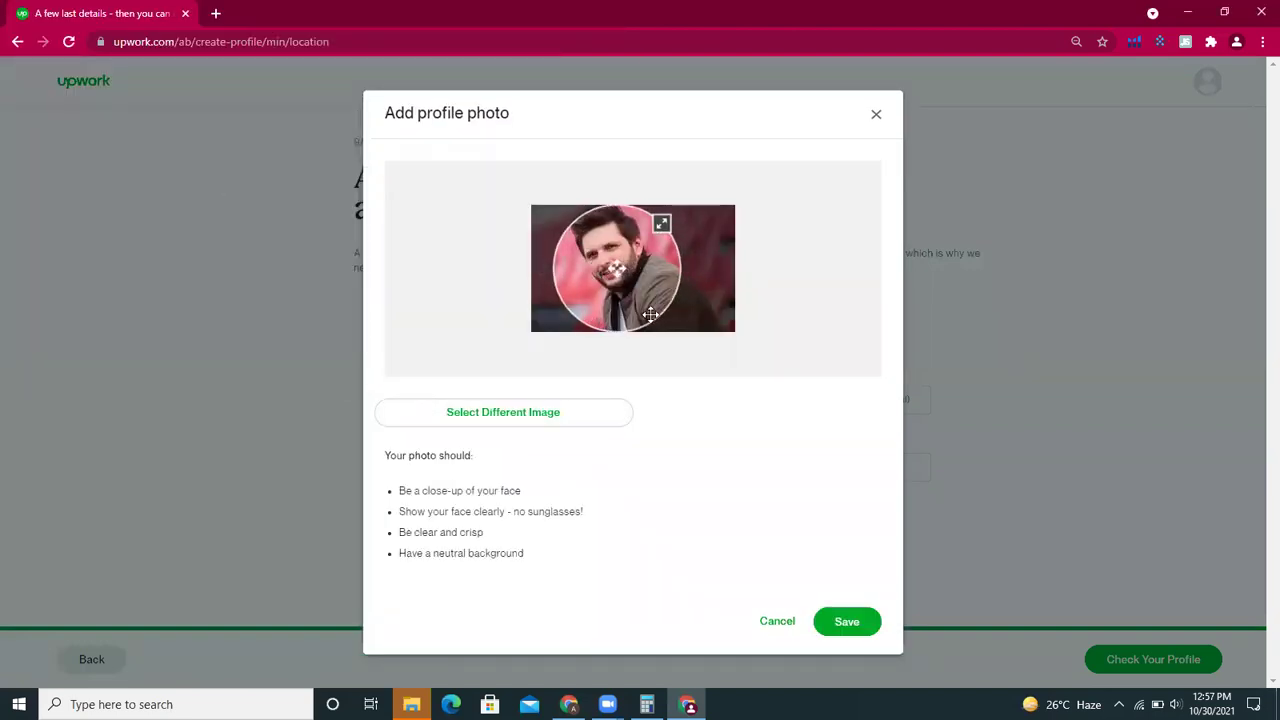
pyautogui.click(841, 608)
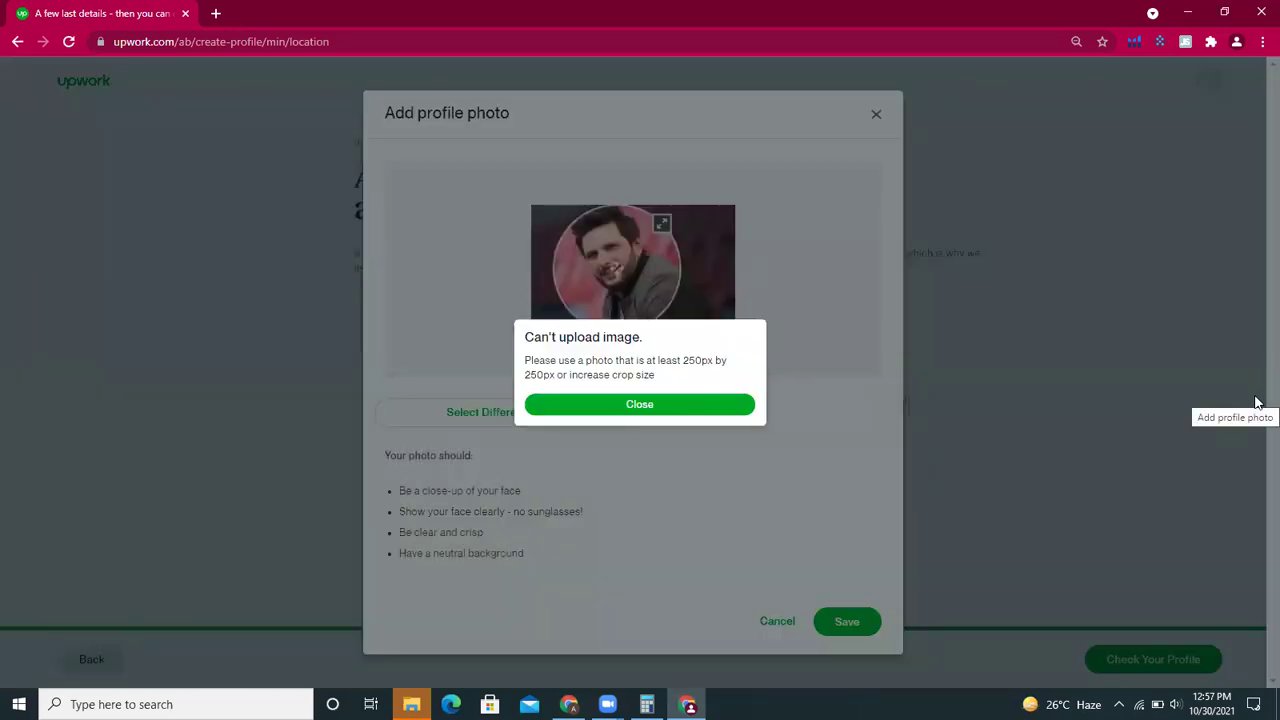
pyautogui.click(718, 414)
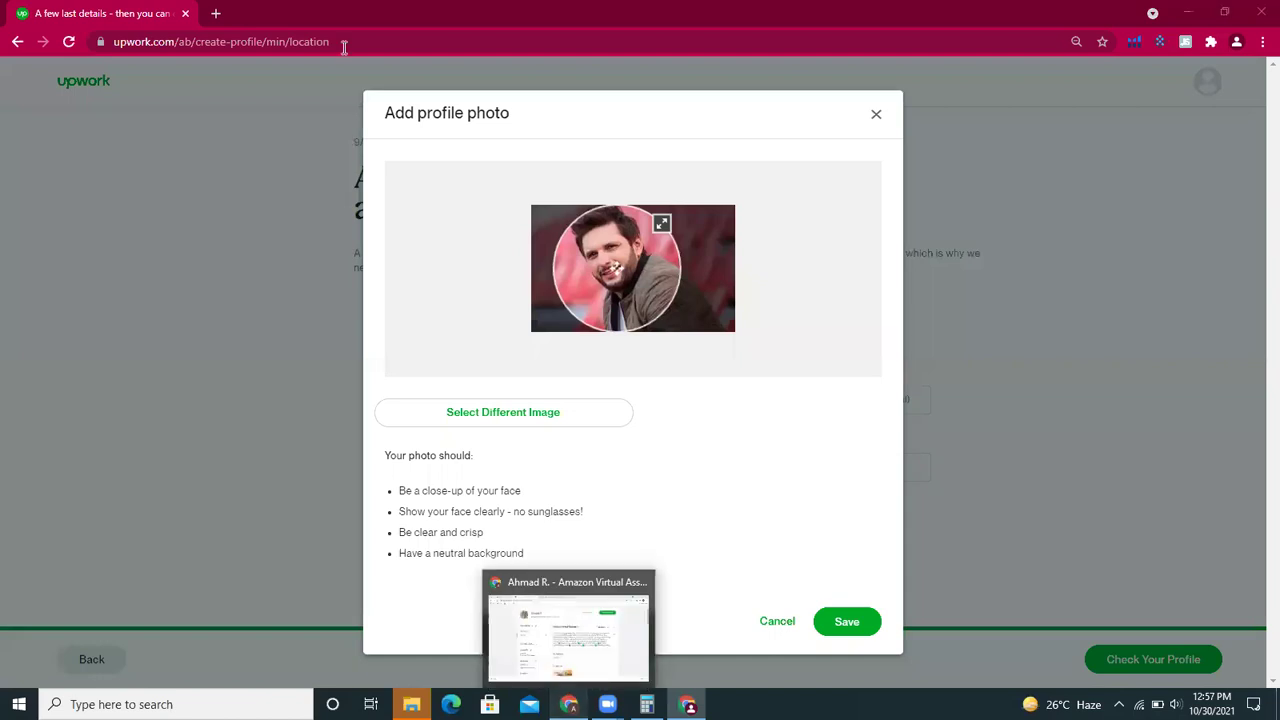
pyautogui.click(569, 704)
# - Preview the 1102×1102 Wikipedia portrait and save it to the Desktop as 2.jpg
pyautogui.click(474, 10)
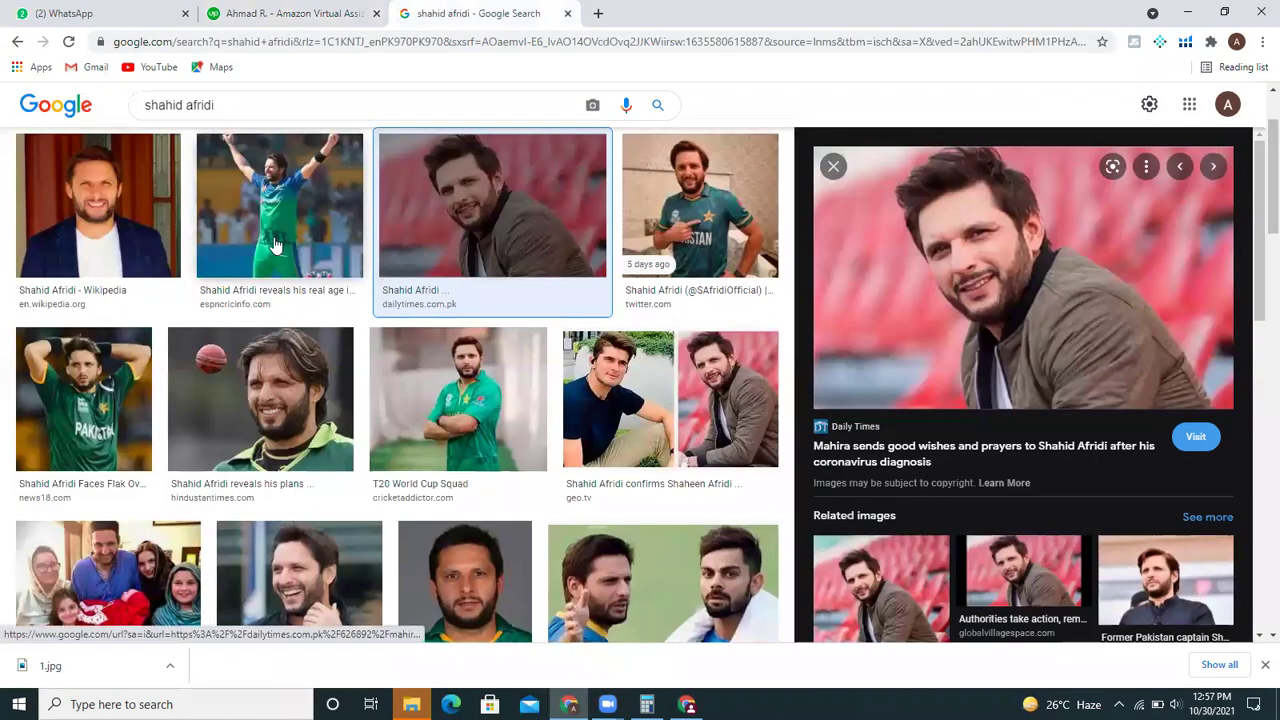
pyautogui.click(152, 218)
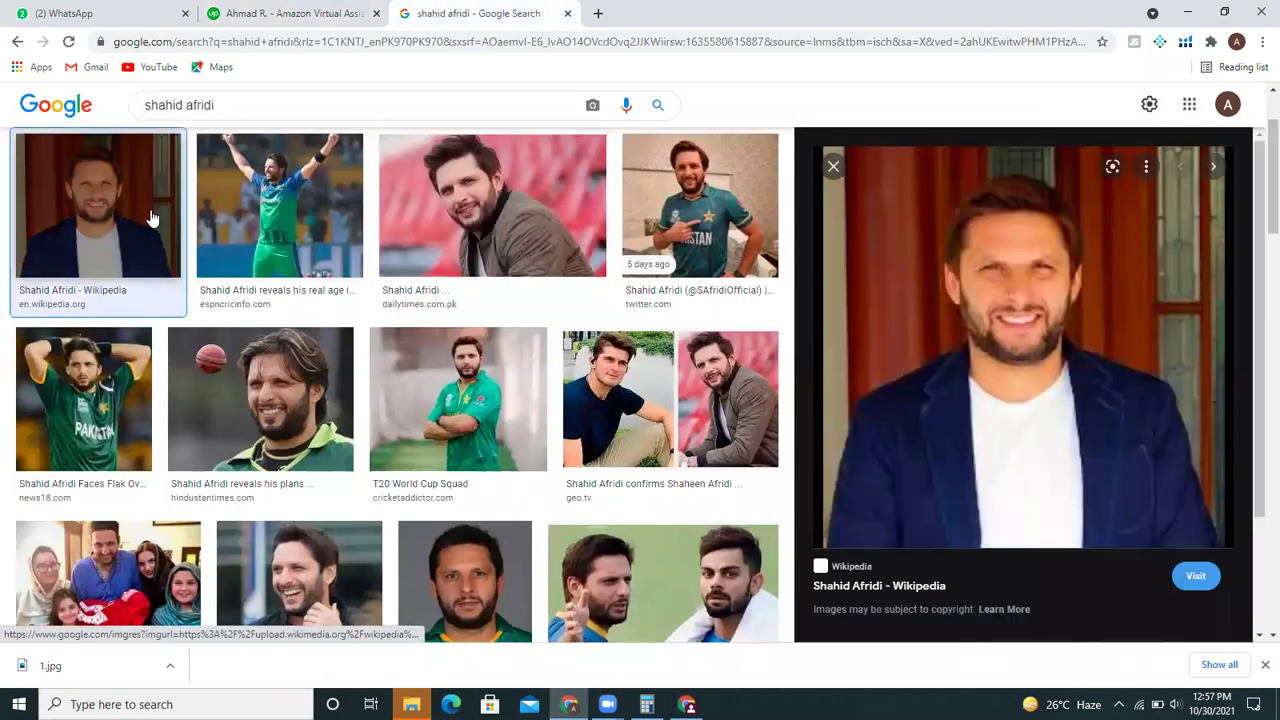
pyautogui.rightClick(973, 293)
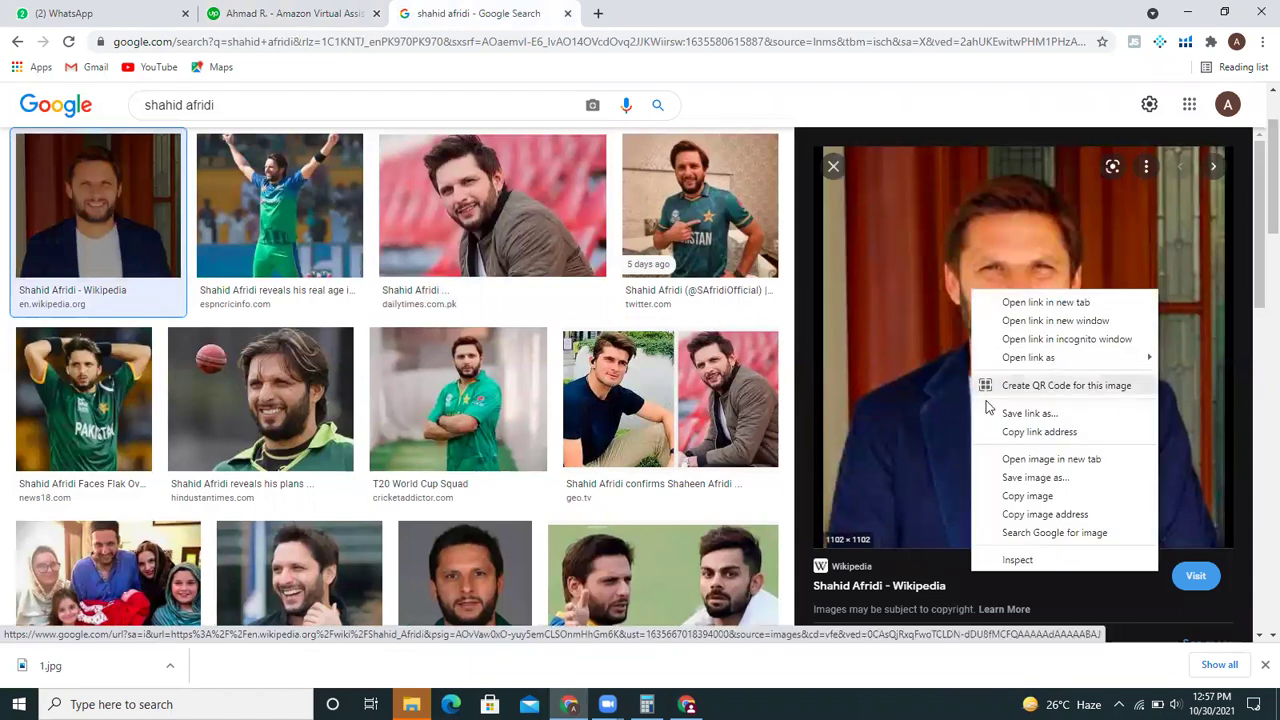
pyautogui.click(1005, 480)
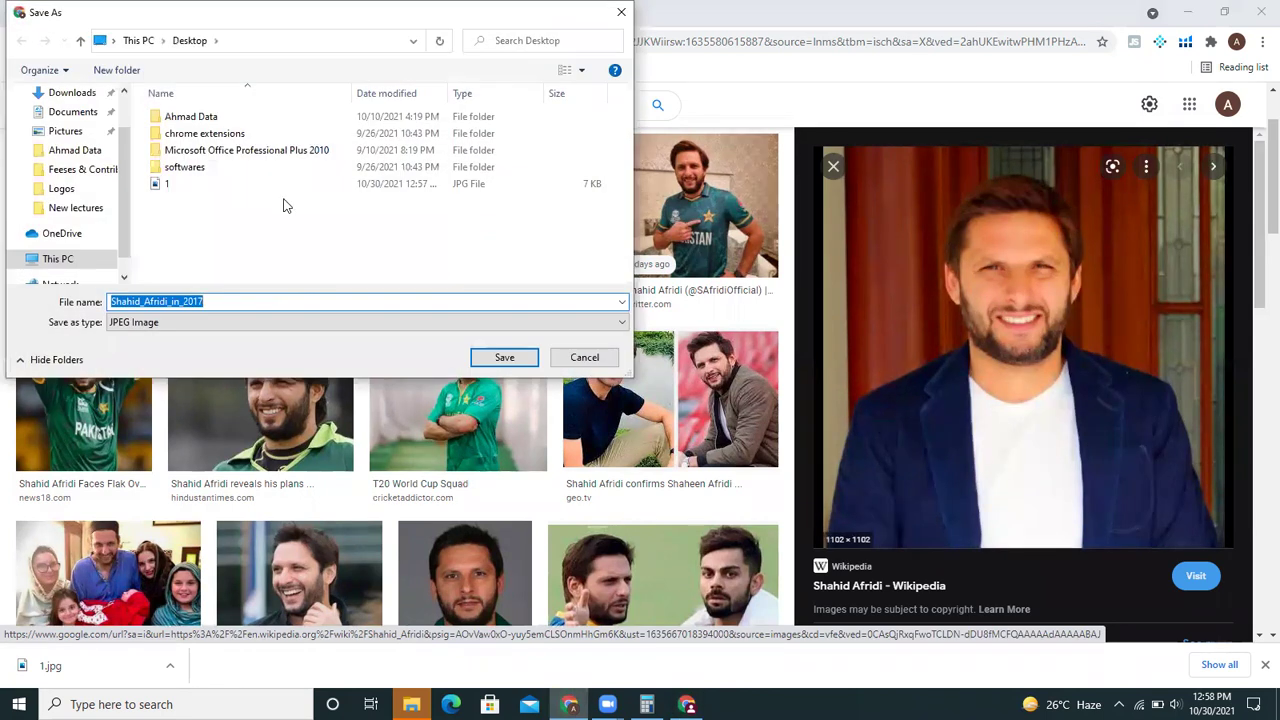
pyautogui.press('BackSpace')
pyautogui.write('2')
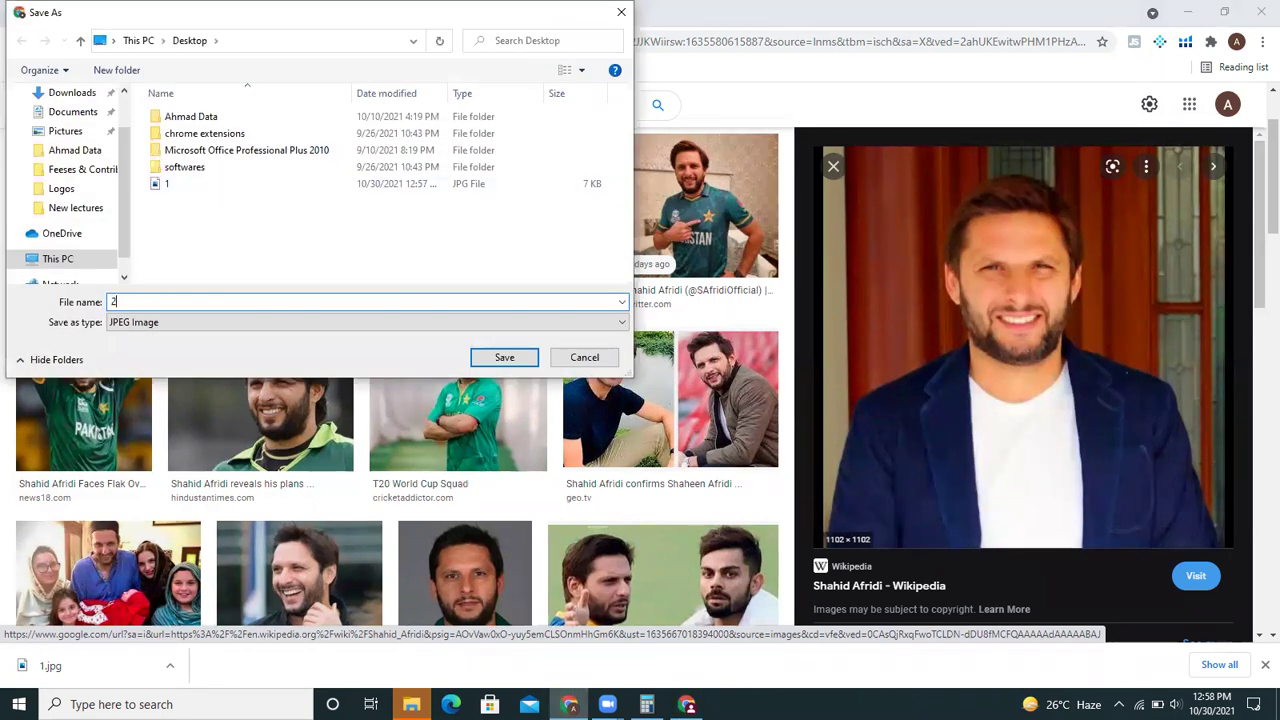
pyautogui.click(505, 357)
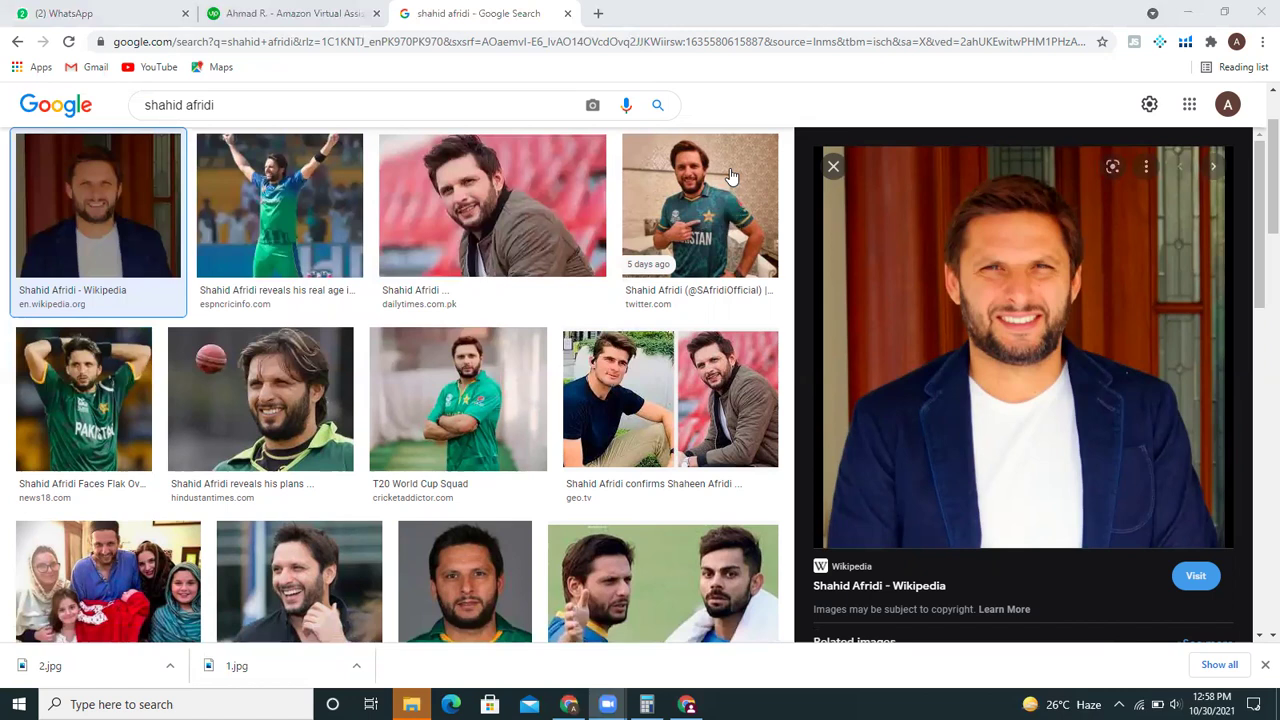
# - Load Desktop file 2 into the Upwork cropper and save it as the profile picture
pyautogui.click(312, 8)
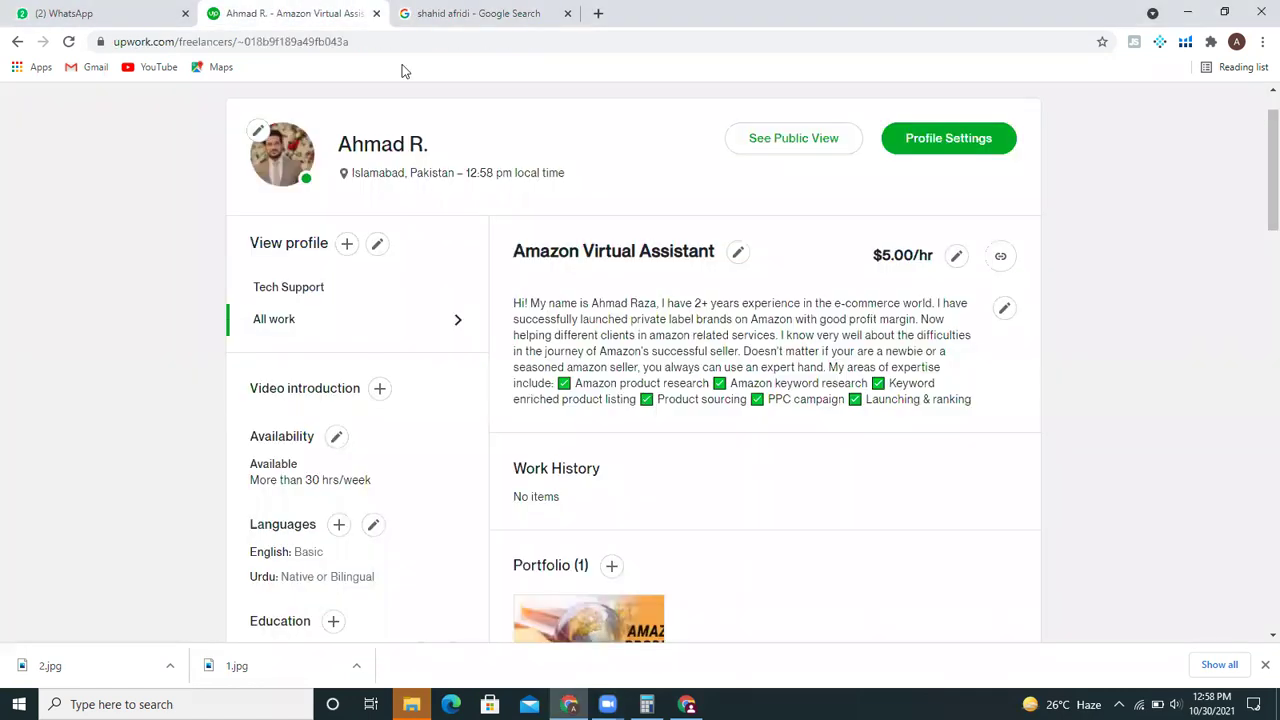
pyautogui.click(491, 11)
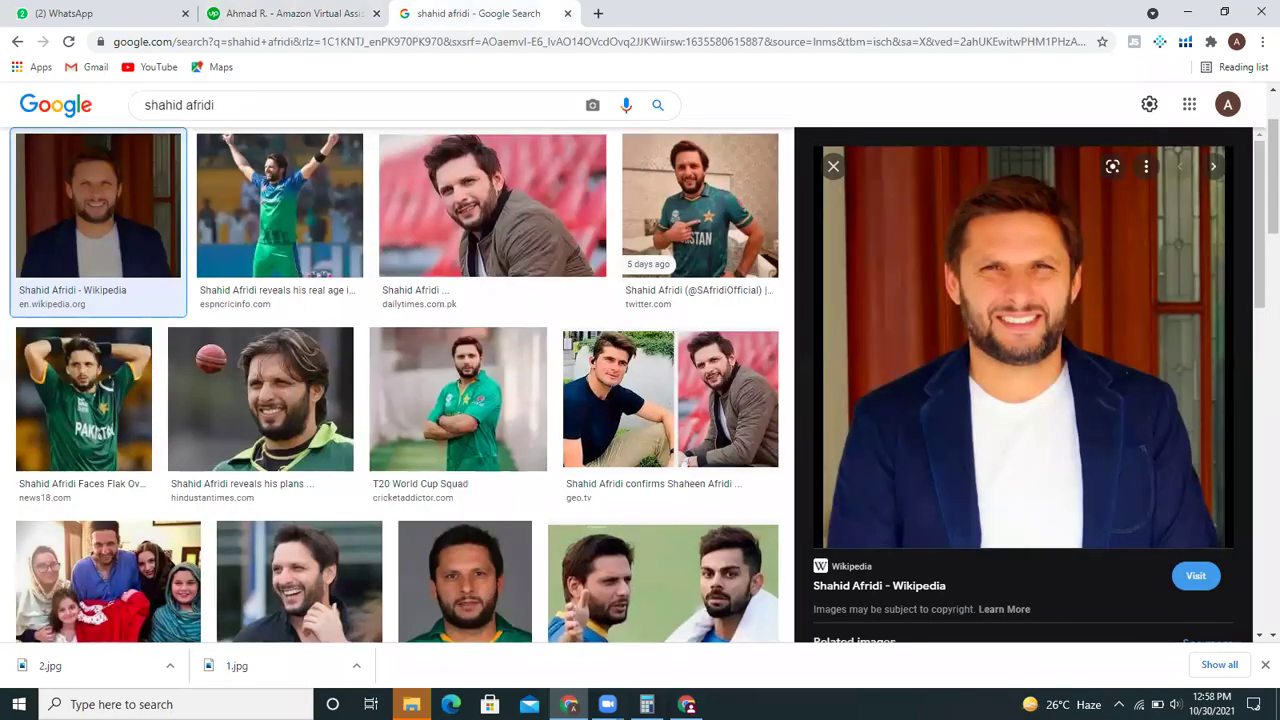
pyautogui.click(686, 704)
pyautogui.click(578, 411)
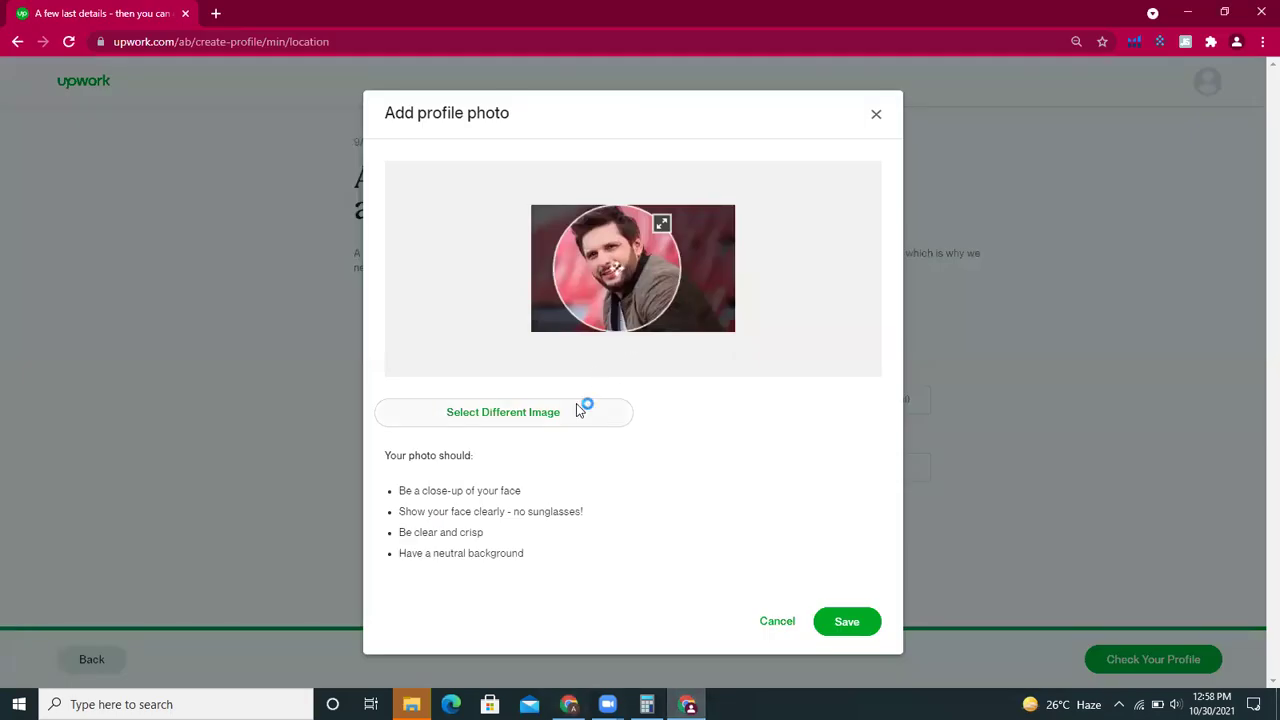
pyautogui.doubleClick(277, 199)
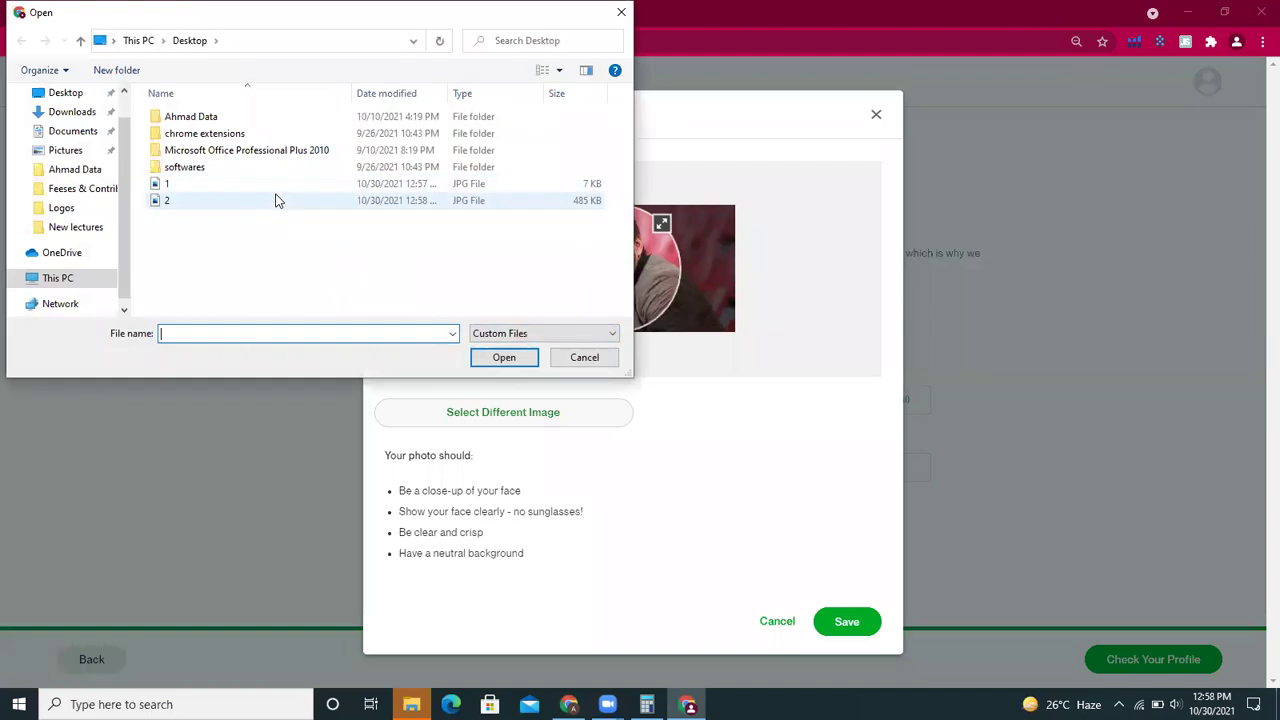
pyautogui.click(840, 605)
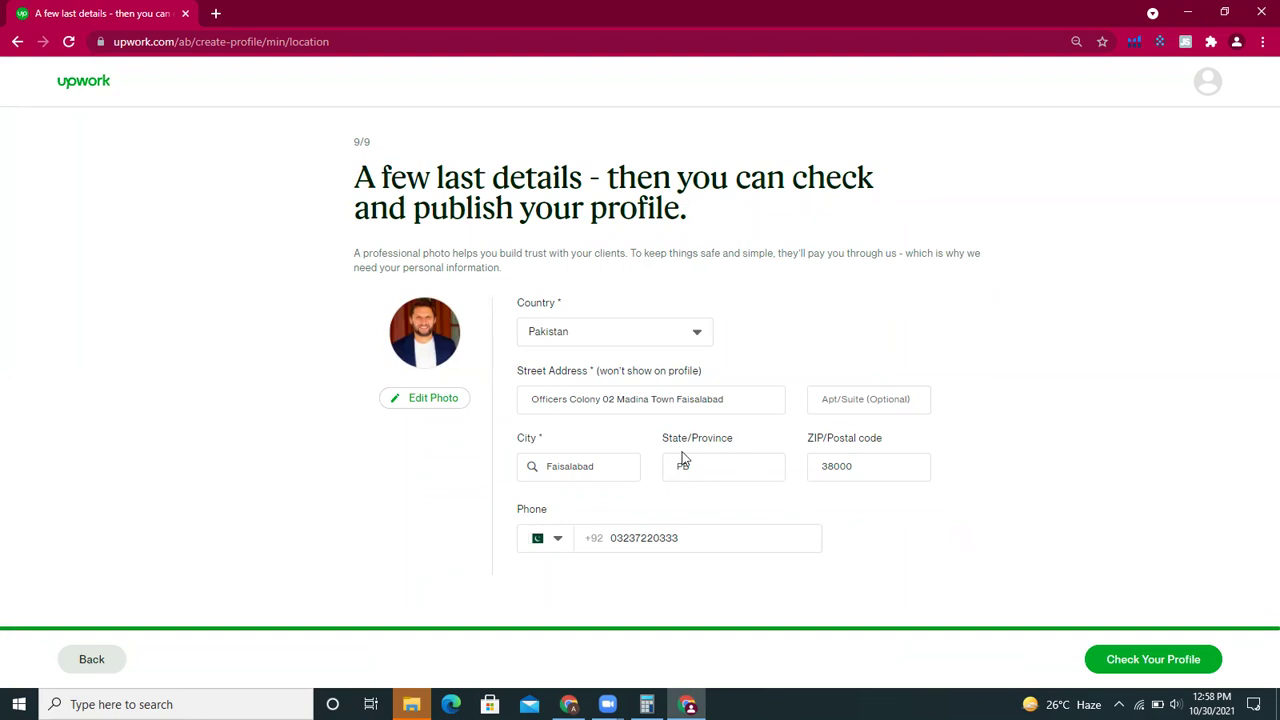
# - Delete the phone number's leading zero and continue to the profile preview
pyautogui.click(618, 540)
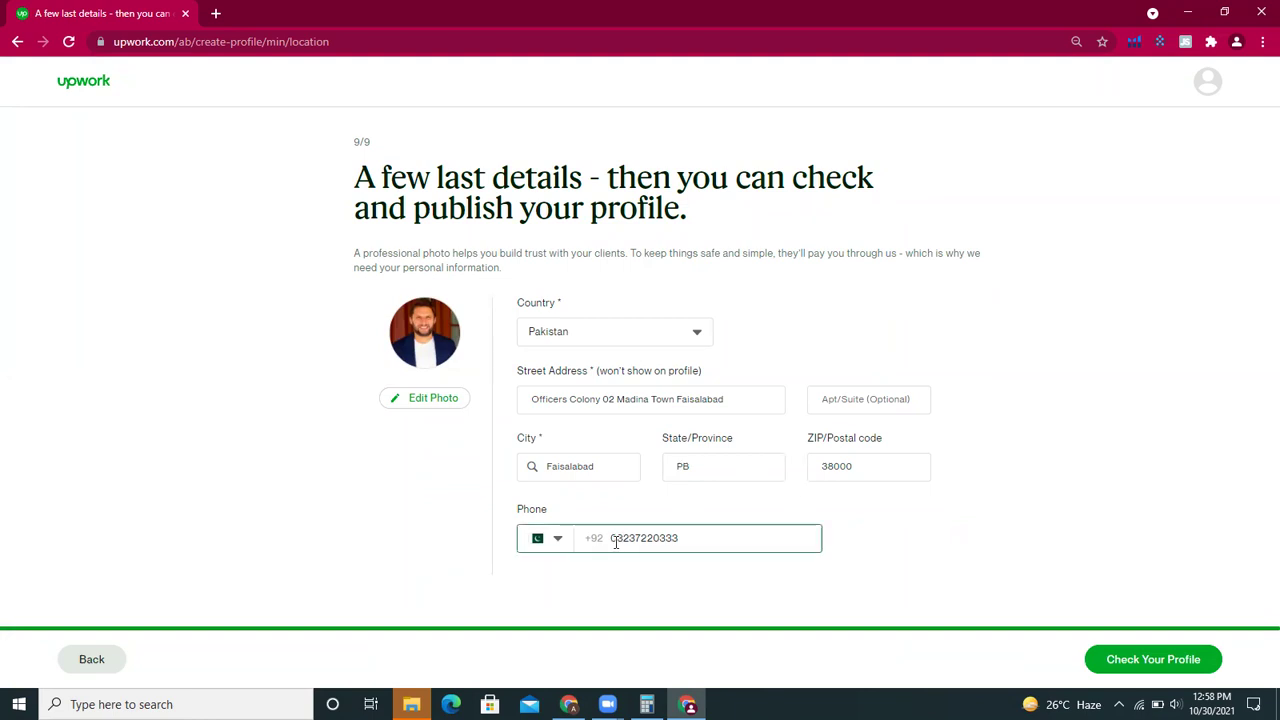
pyautogui.press('BackSpace')
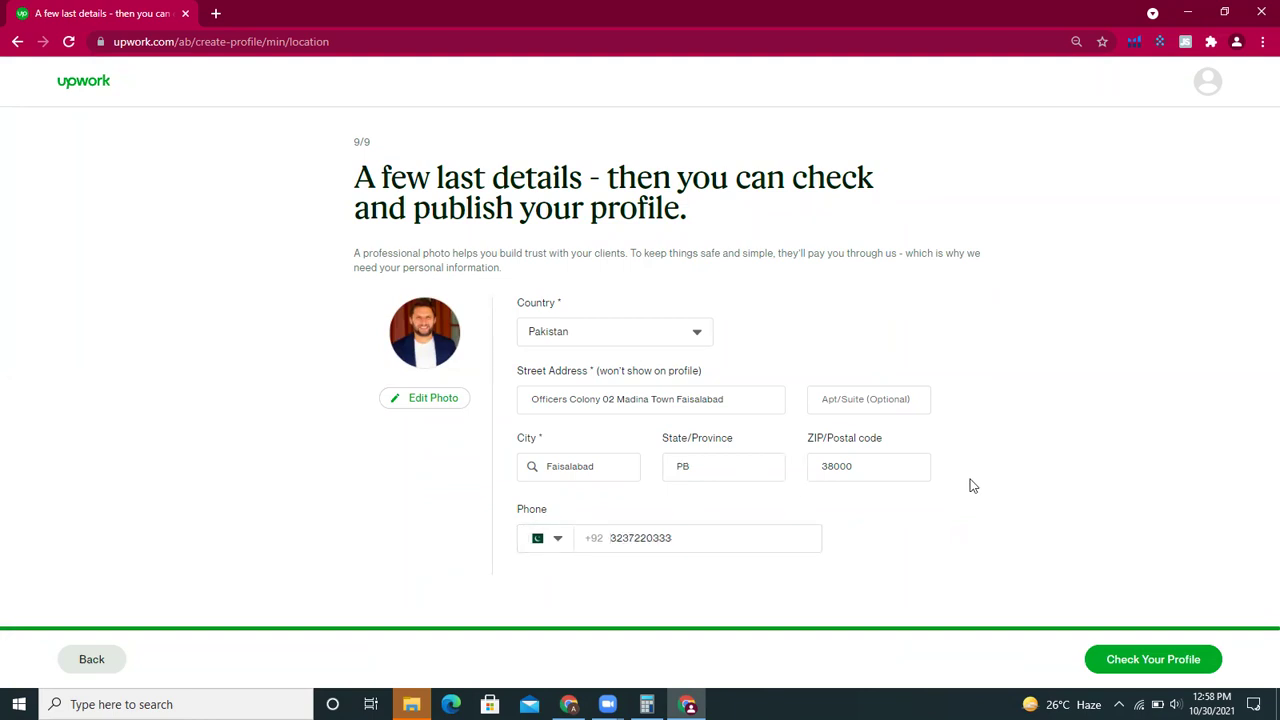
pyautogui.click(1143, 658)
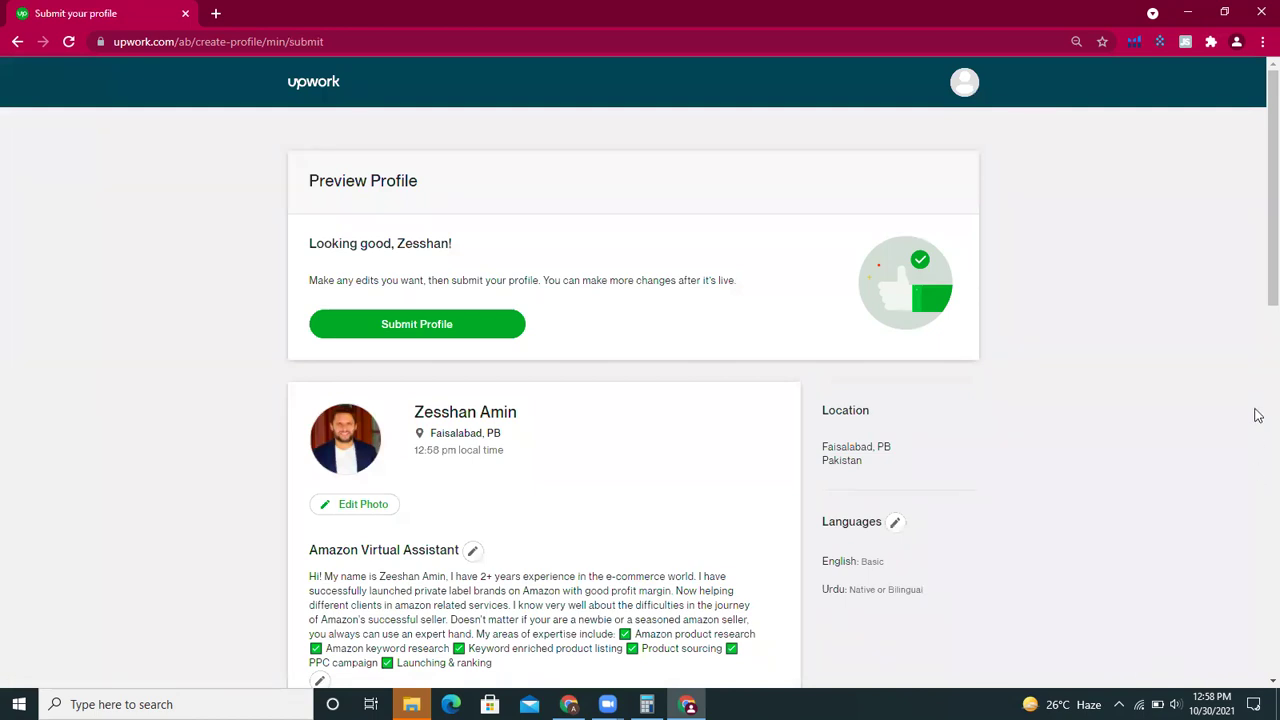
pyautogui.moveTo(1258, 295); pyautogui.dragTo(1258, 220)
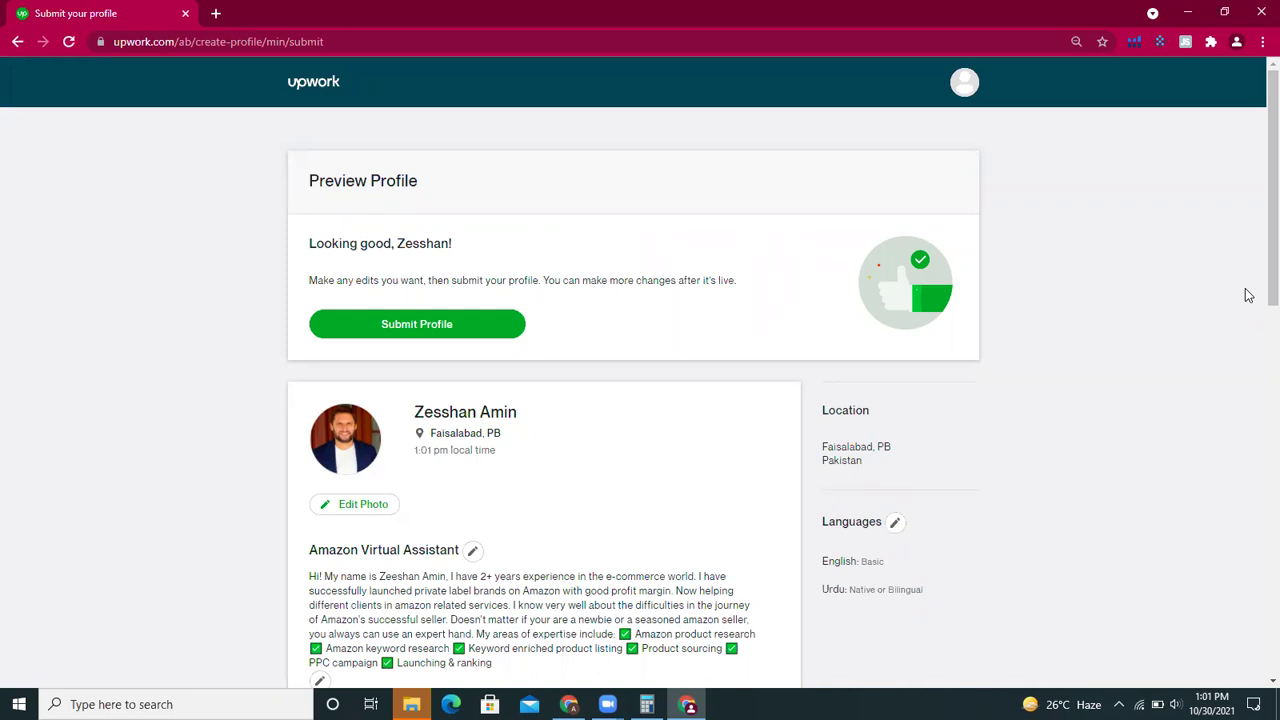
pyautogui.scroll(-4, 1258, 316)
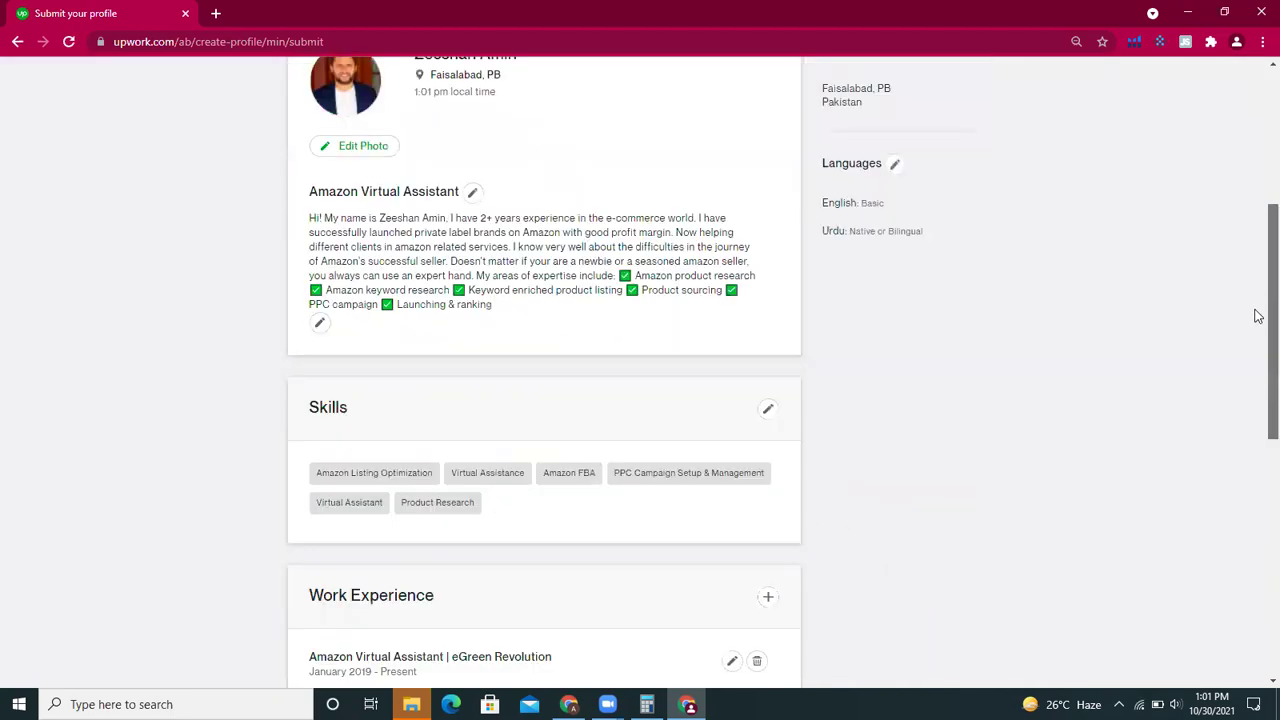
pyautogui.scroll(-3, 1258, 316)
pyautogui.moveTo(1258, 375); pyautogui.dragTo(1257, 114)
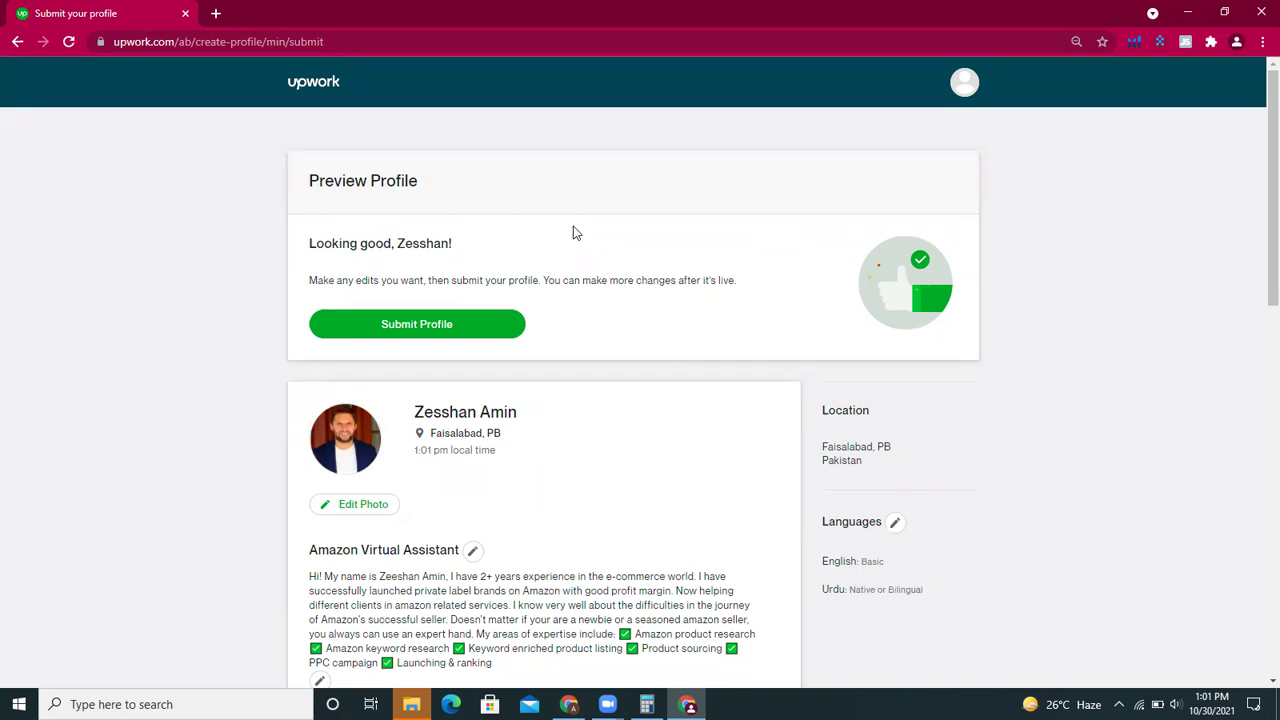
# - Submit the profile and open the newly published profile page
pyautogui.click(503, 324)
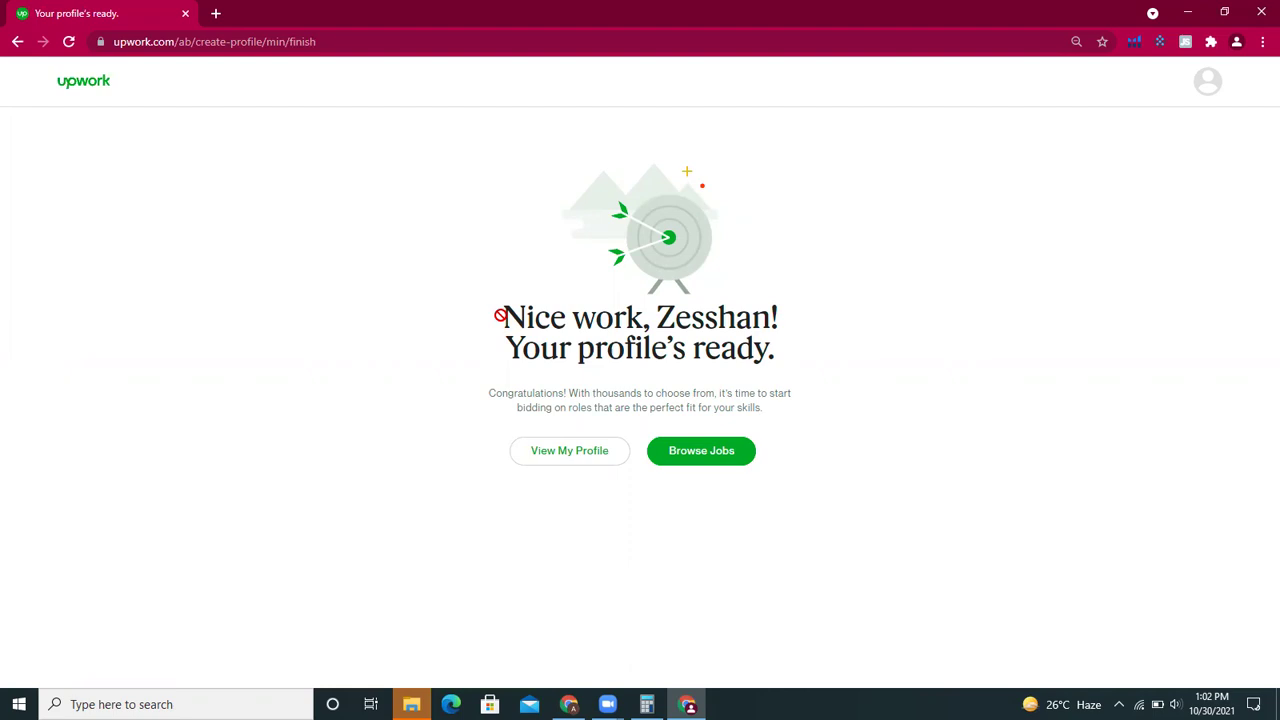
pyautogui.click(579, 461)
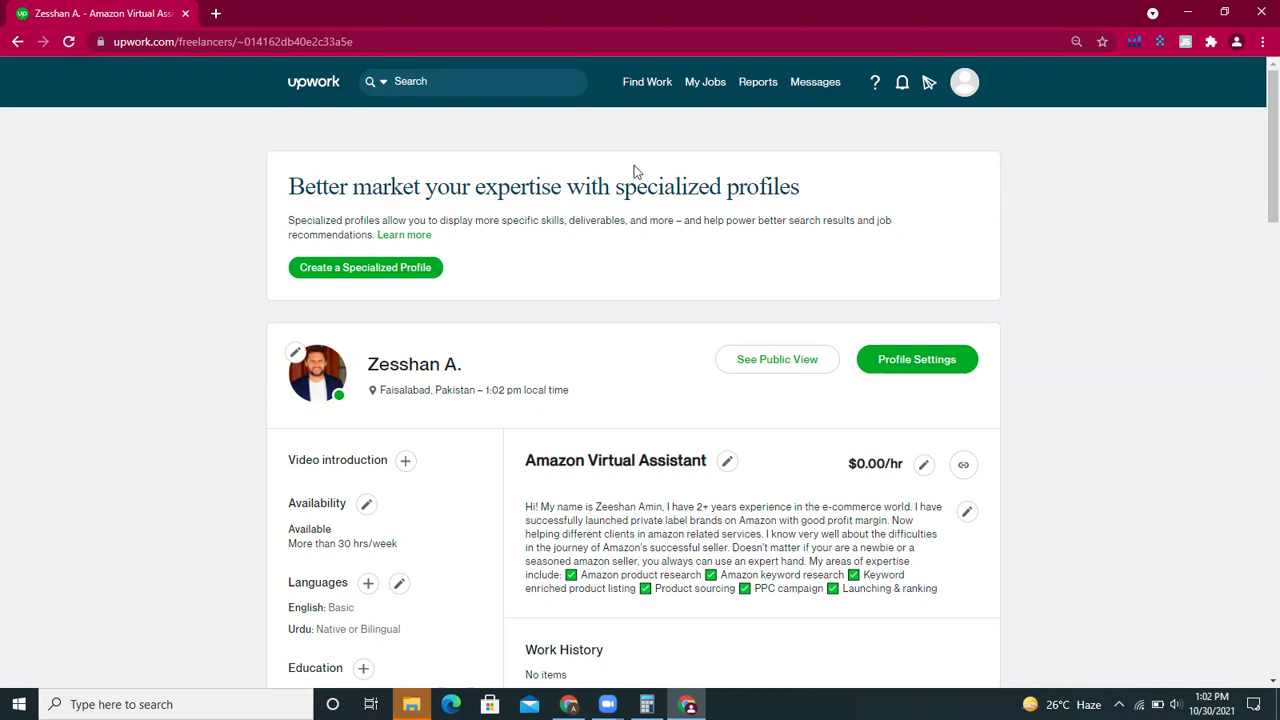
# - Scroll through the published profile to review education, work history, portfolio and skills
pyautogui.moveTo(1254, 206); pyautogui.dragTo(1258, 253)
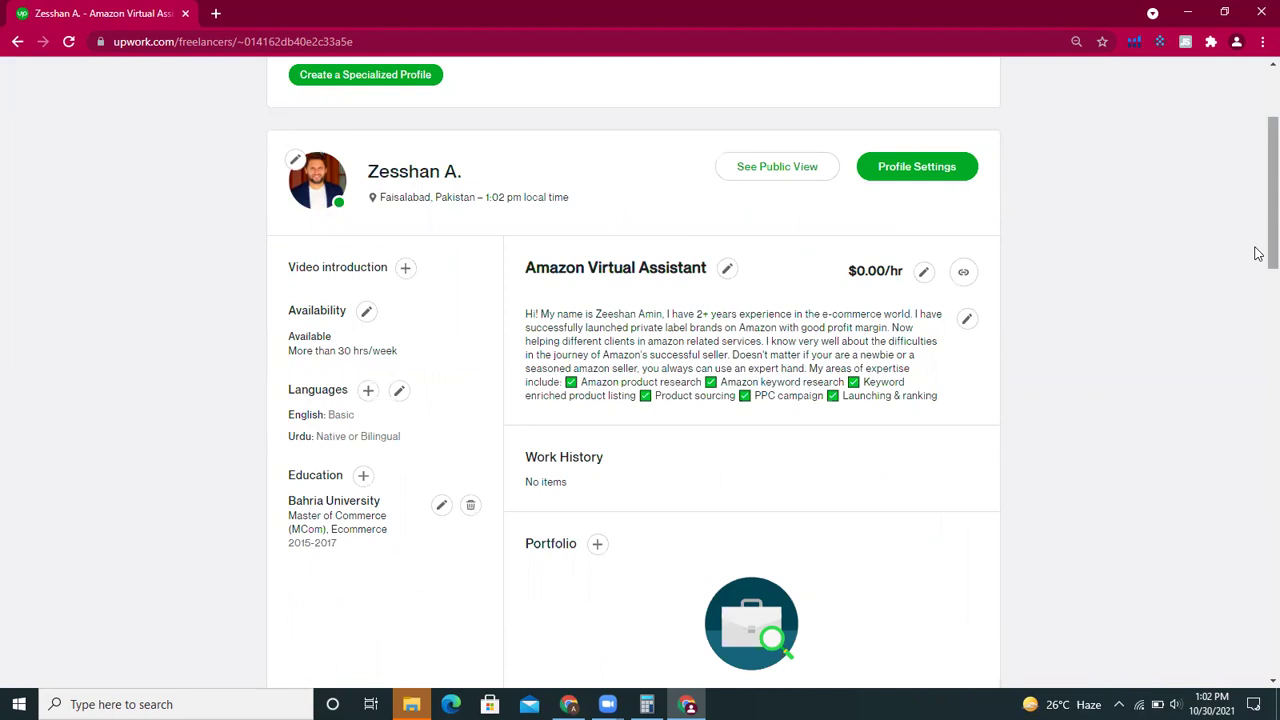
pyautogui.moveTo(1258, 254); pyautogui.dragTo(1003, 337)
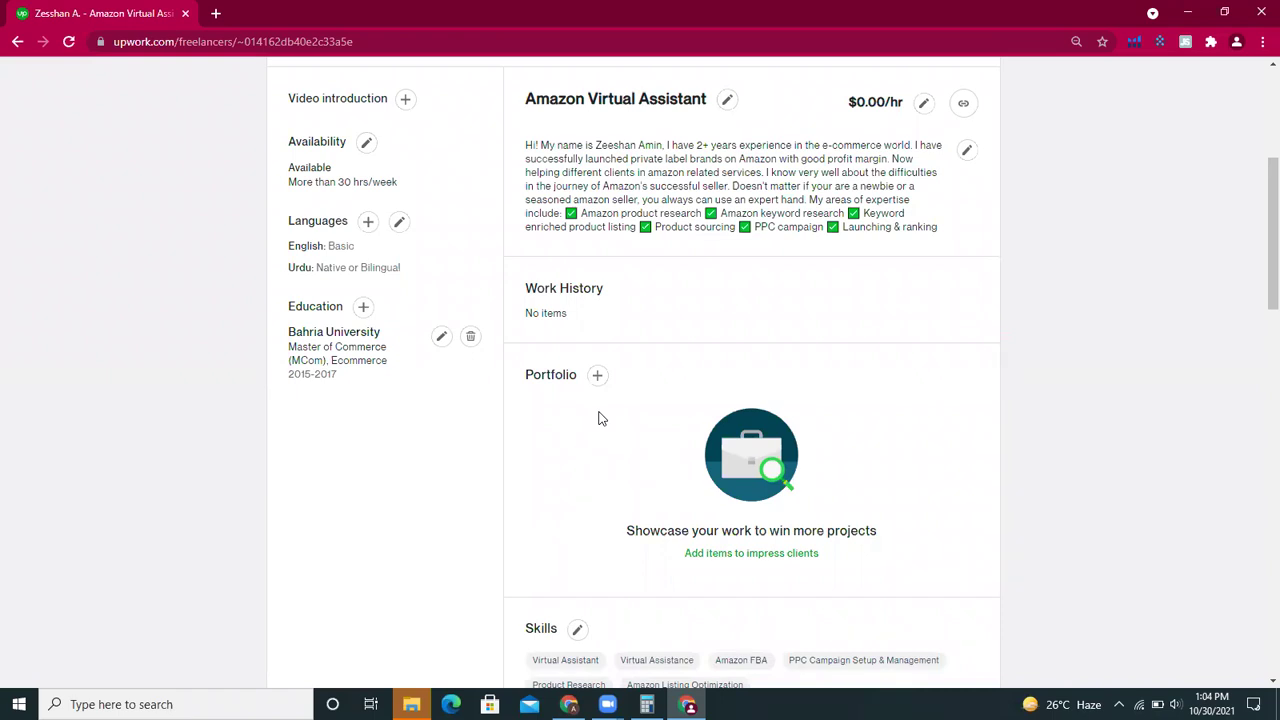
# - Scroll the new profile through its empty Testimonials, Certifications and Employment history sections
pyautogui.scroll(-3, 1258, 315)
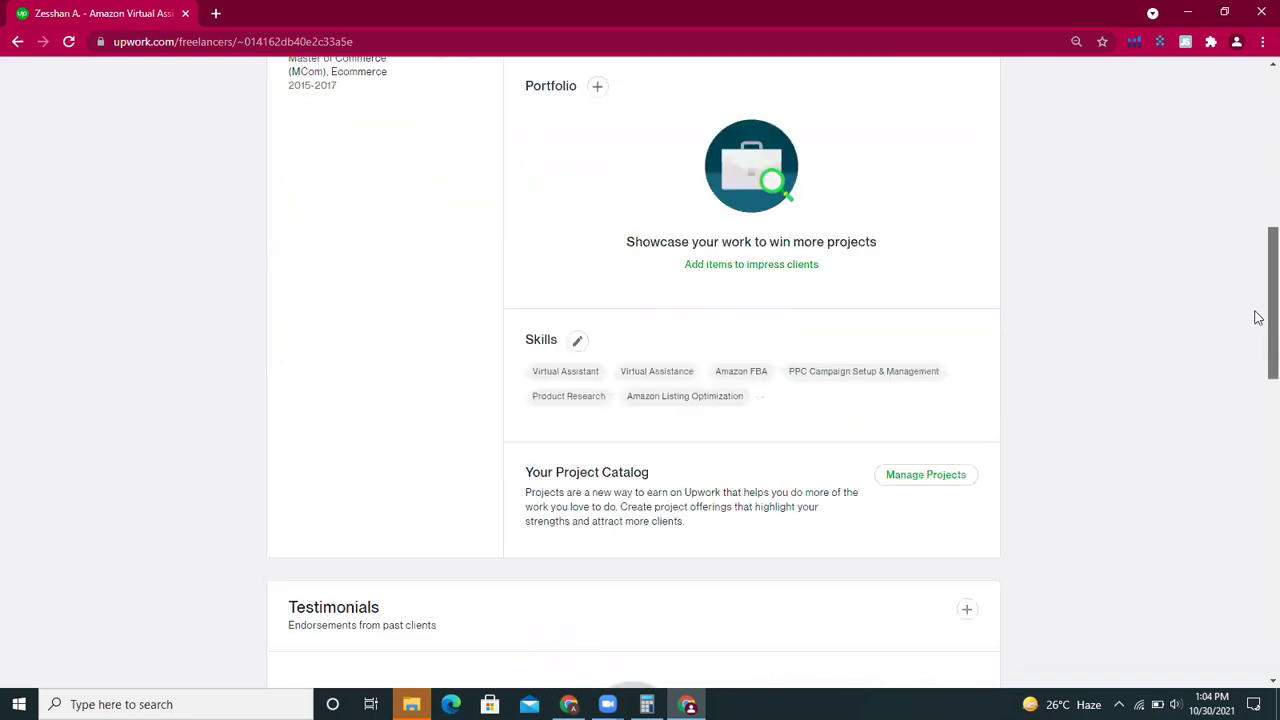
pyautogui.scroll(-3, 1258, 400)
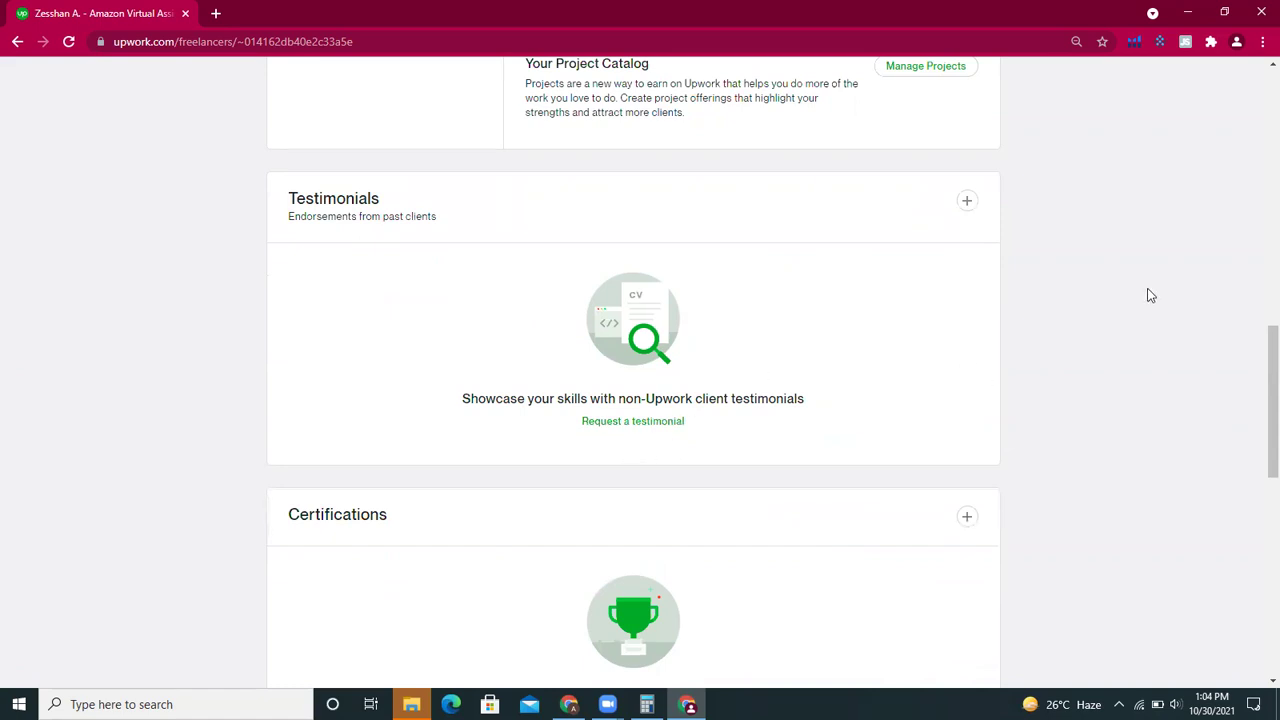
pyautogui.moveTo(1266, 382); pyautogui.dragTo(1258, 433)
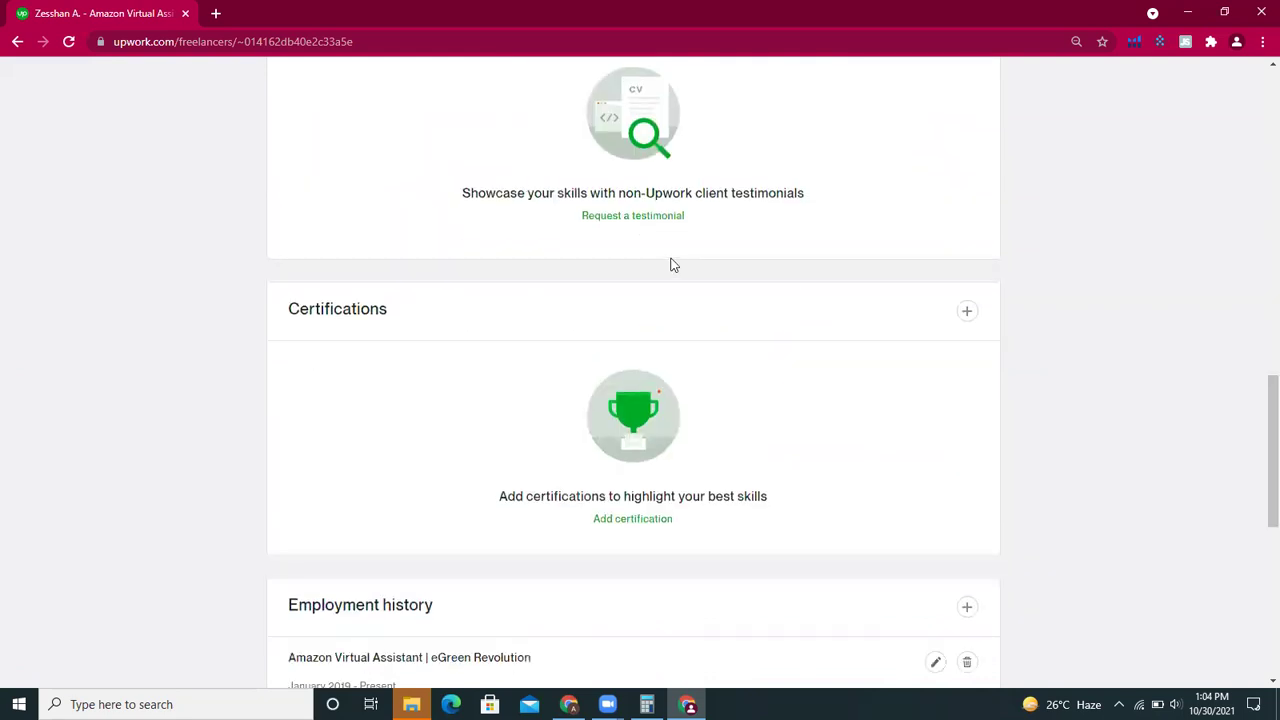
pyautogui.scroll(5, 1254, 400)
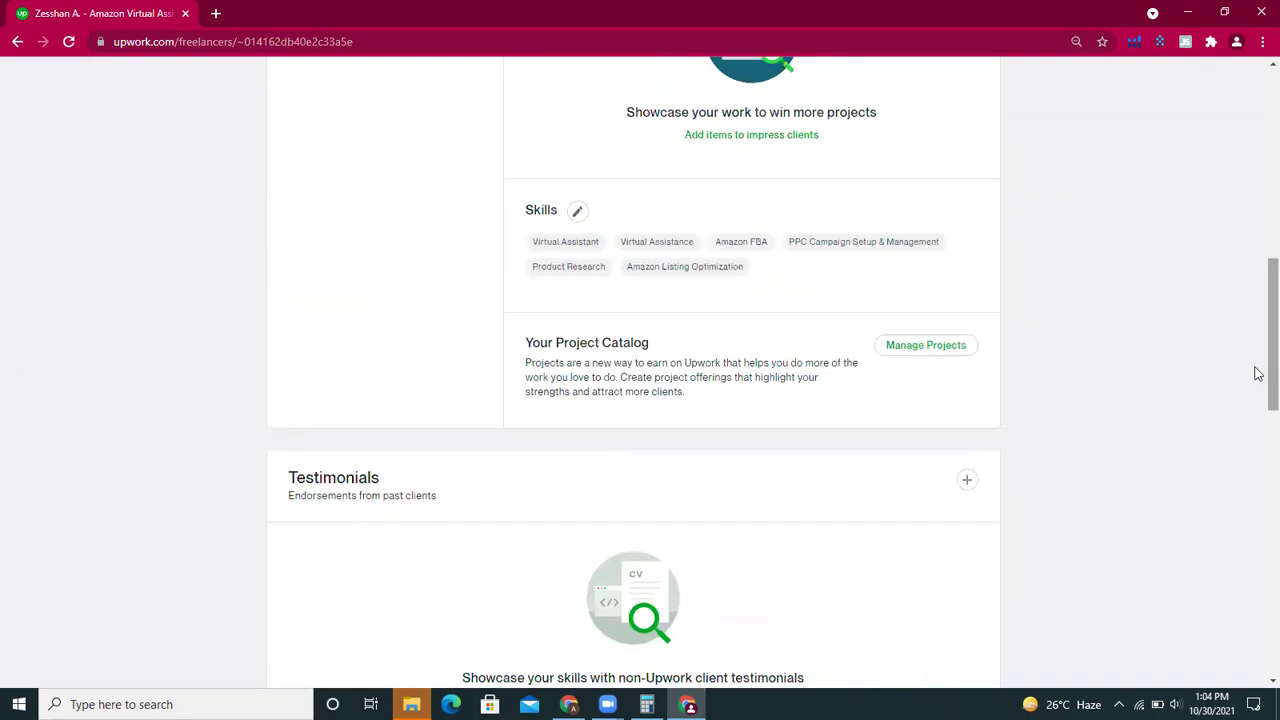
pyautogui.scroll(-6, 1258, 458)
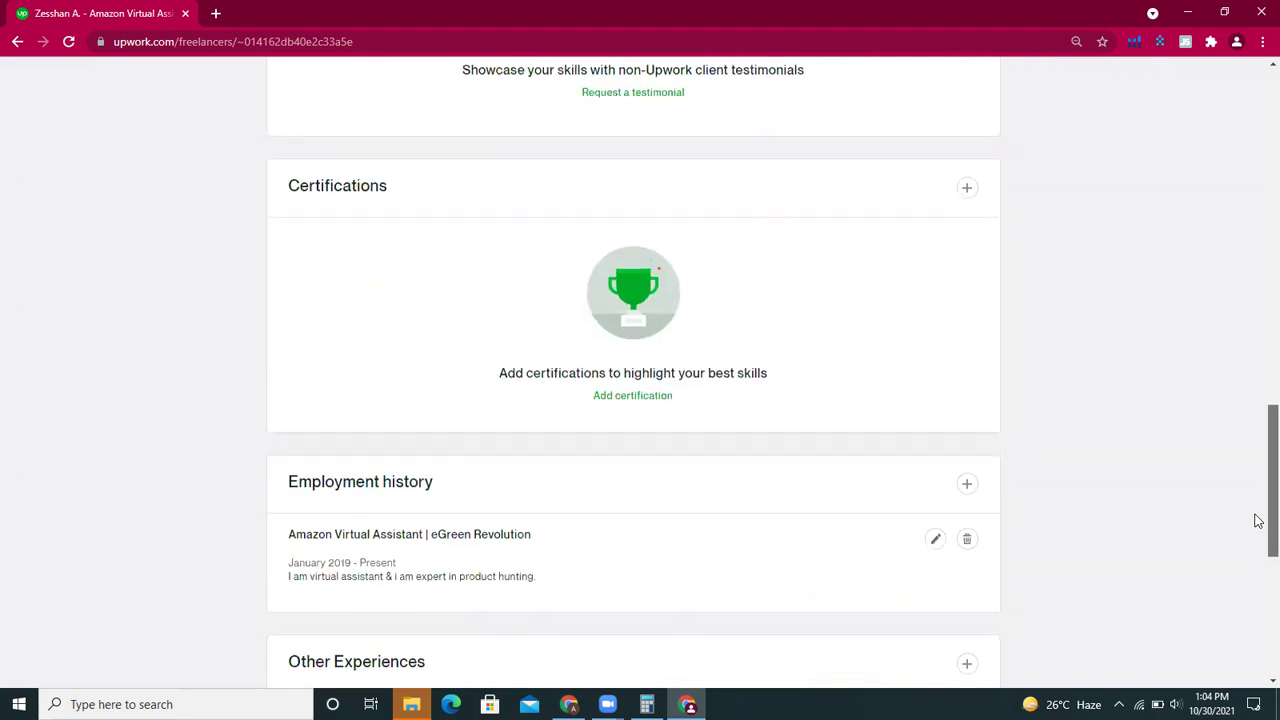
pyautogui.scroll(3, 1257, 406)
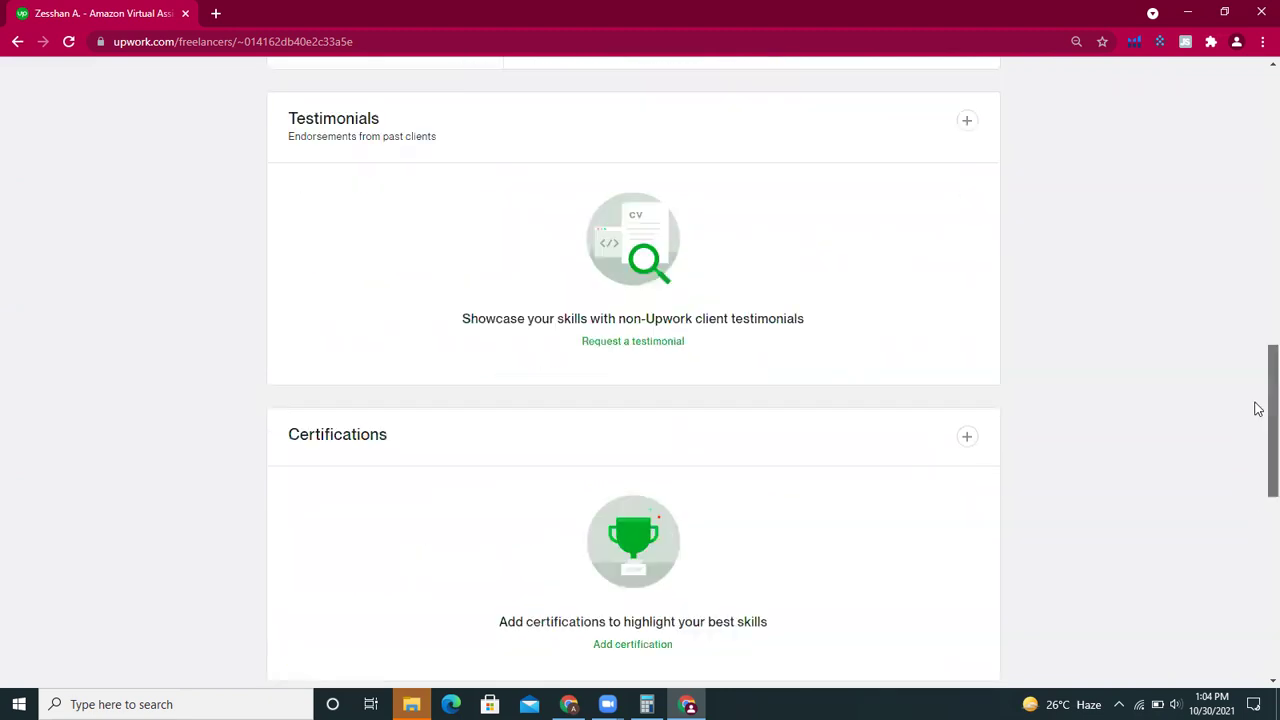
# - Switch to the established account's profile and view its Oracle Certified Professional certification pending verification
pyautogui.click(568, 704)
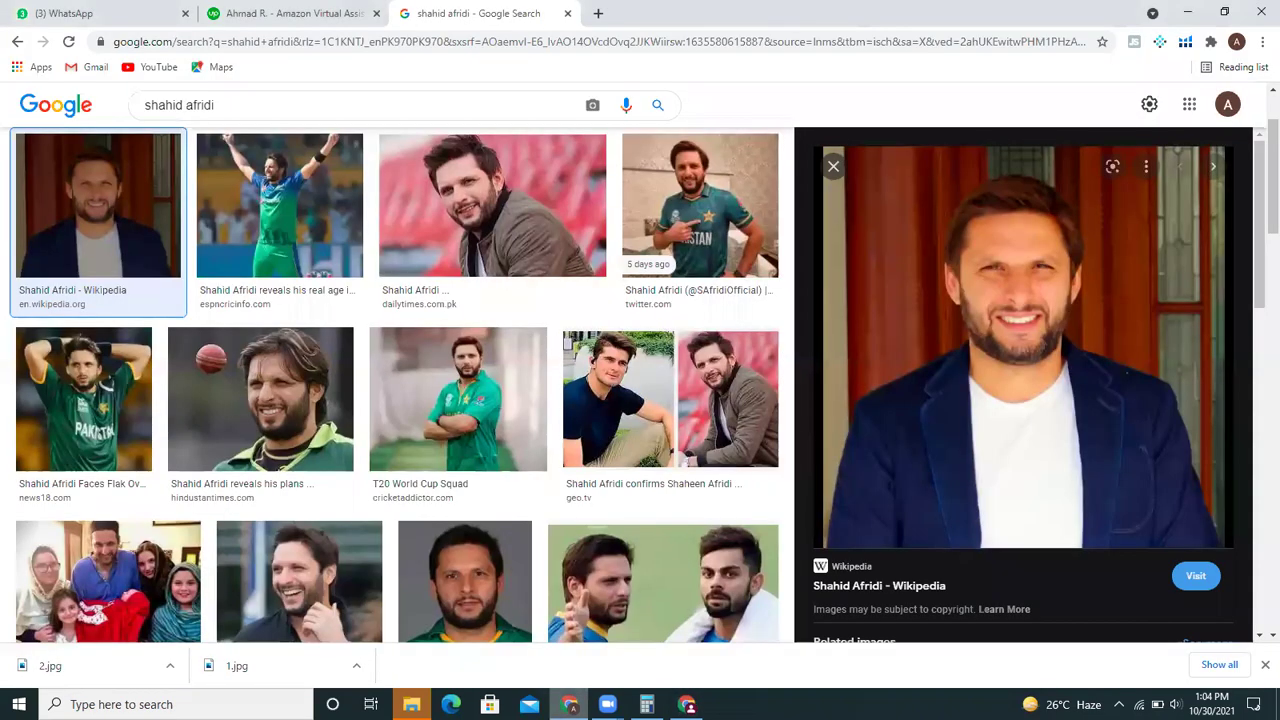
pyautogui.click(298, 12)
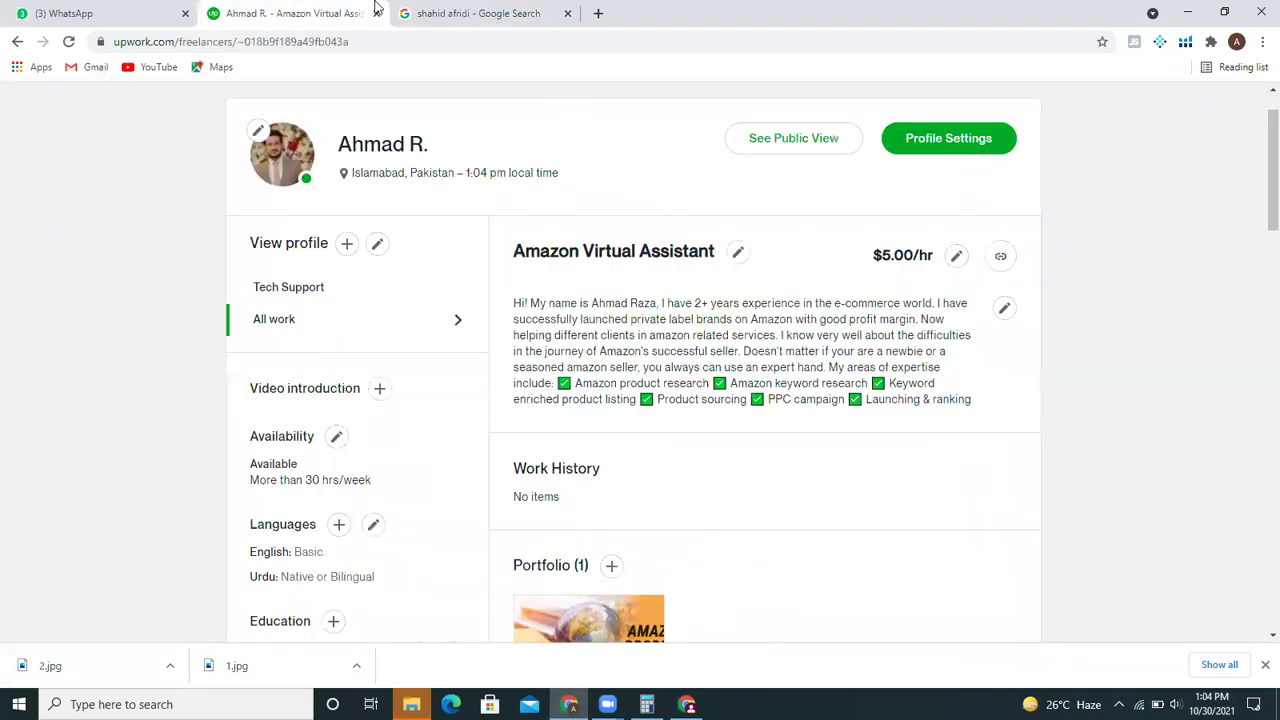
pyautogui.moveTo(1272, 178); pyautogui.dragTo(1258, 420)
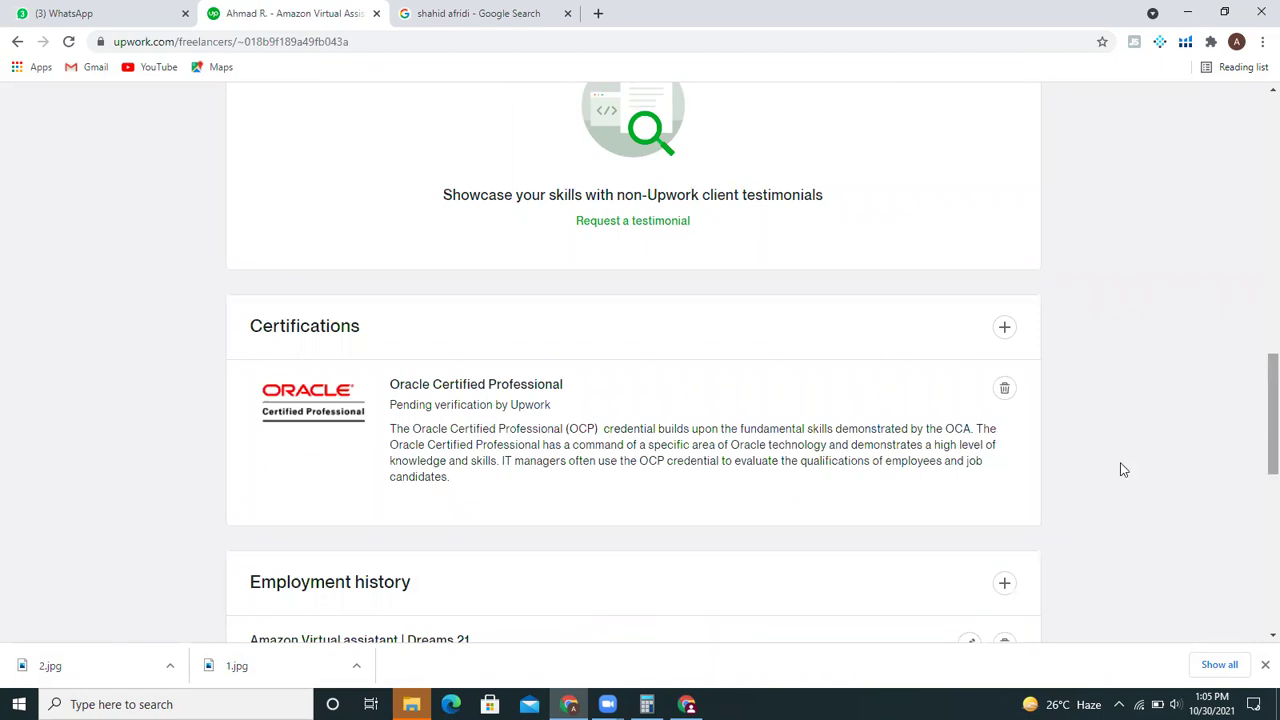
pyautogui.moveTo(686, 703)
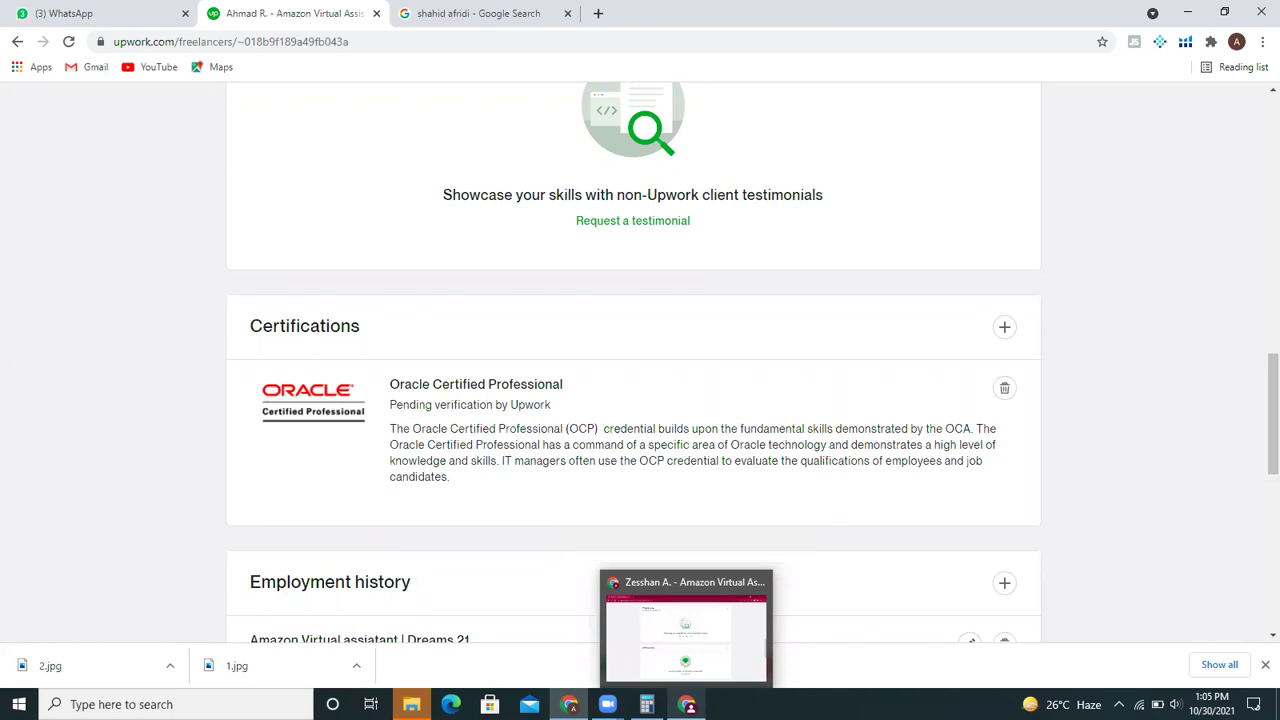
# - Return to the new profile and view its Amazon Virtual Assistant employment entry and empty Other Experiences
pyautogui.click(685, 635)
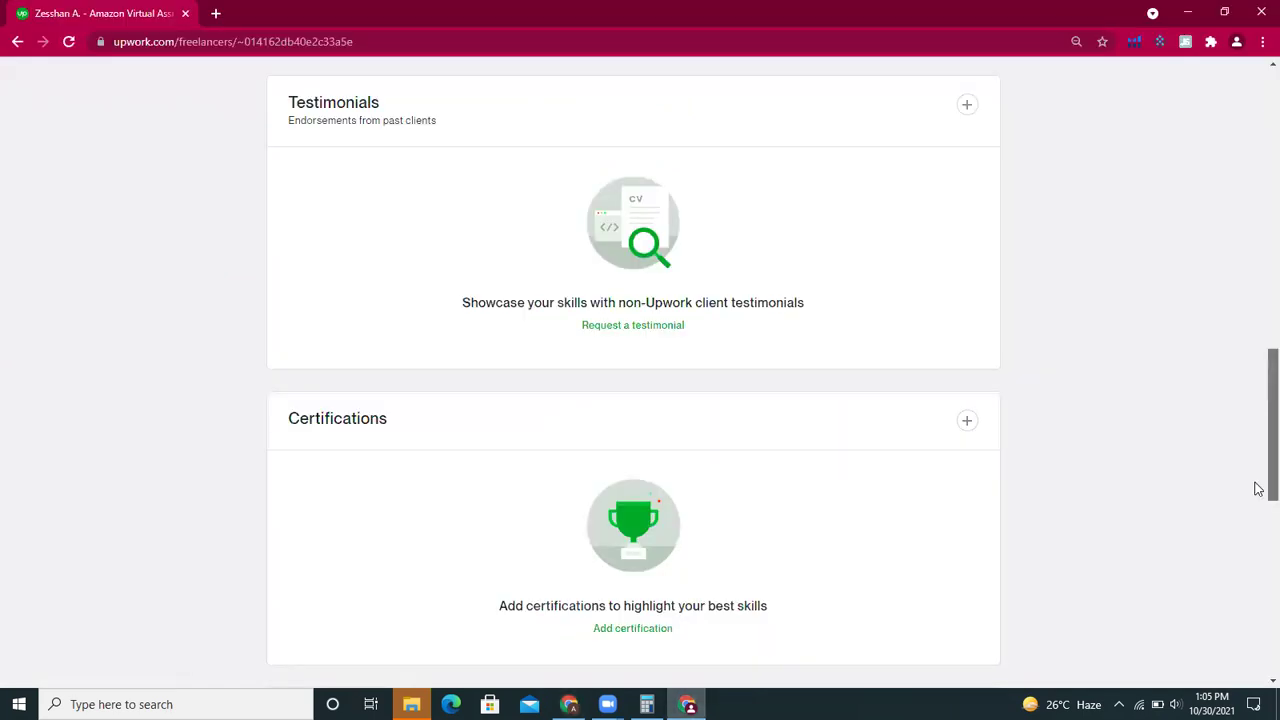
pyautogui.scroll(-4, 1256, 490)
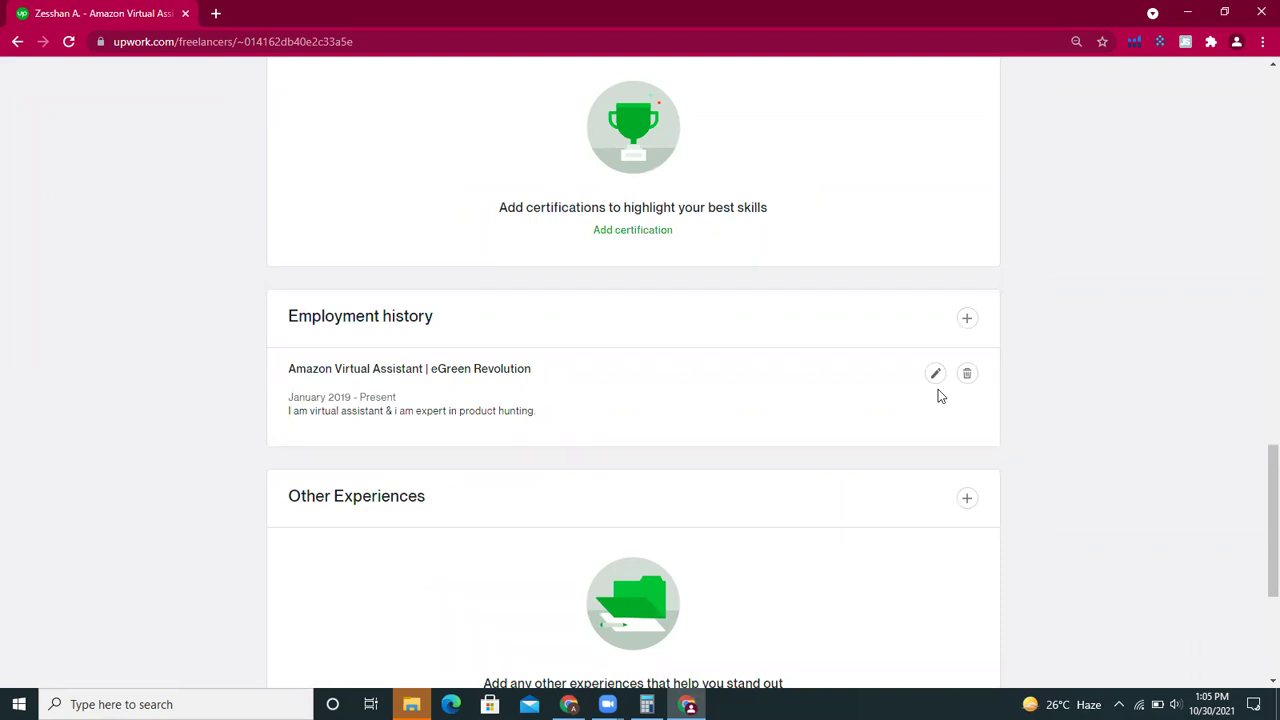
pyautogui.moveTo(1257, 534); pyautogui.dragTo(1258, 590)
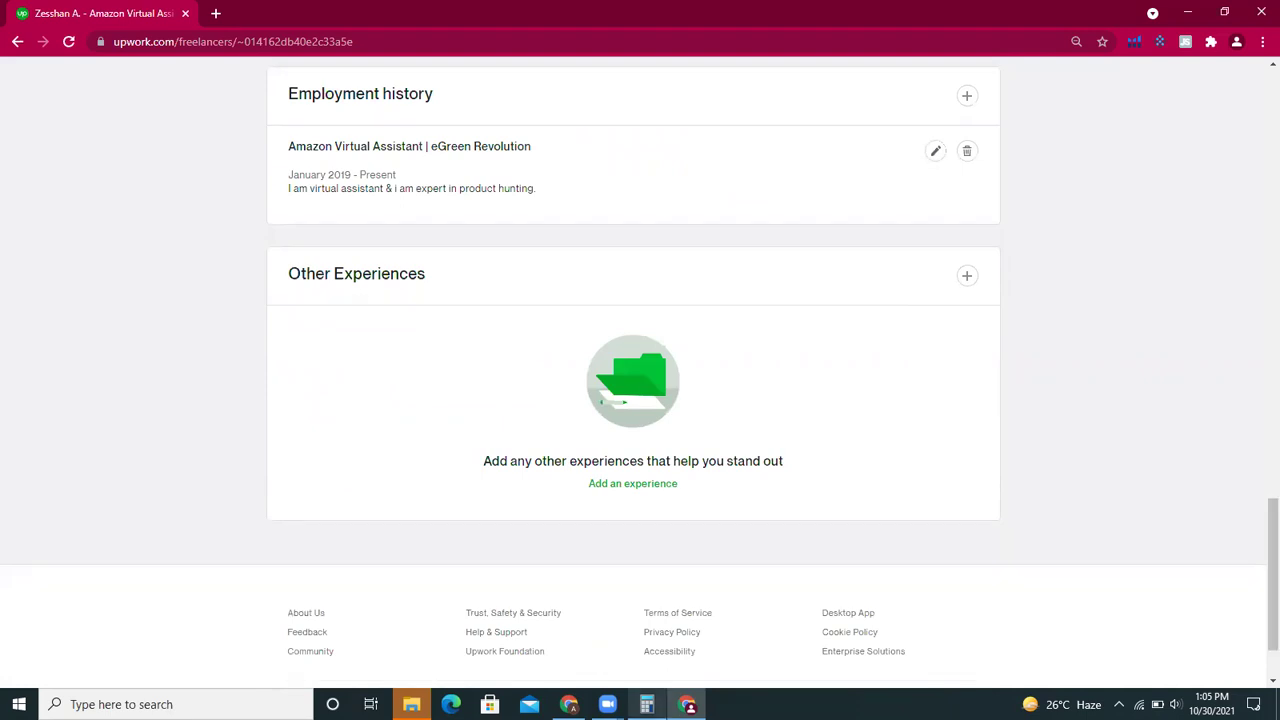
# - Open the Add other experiences form and close it with Subject and Description left blank
pyautogui.click(633, 486)
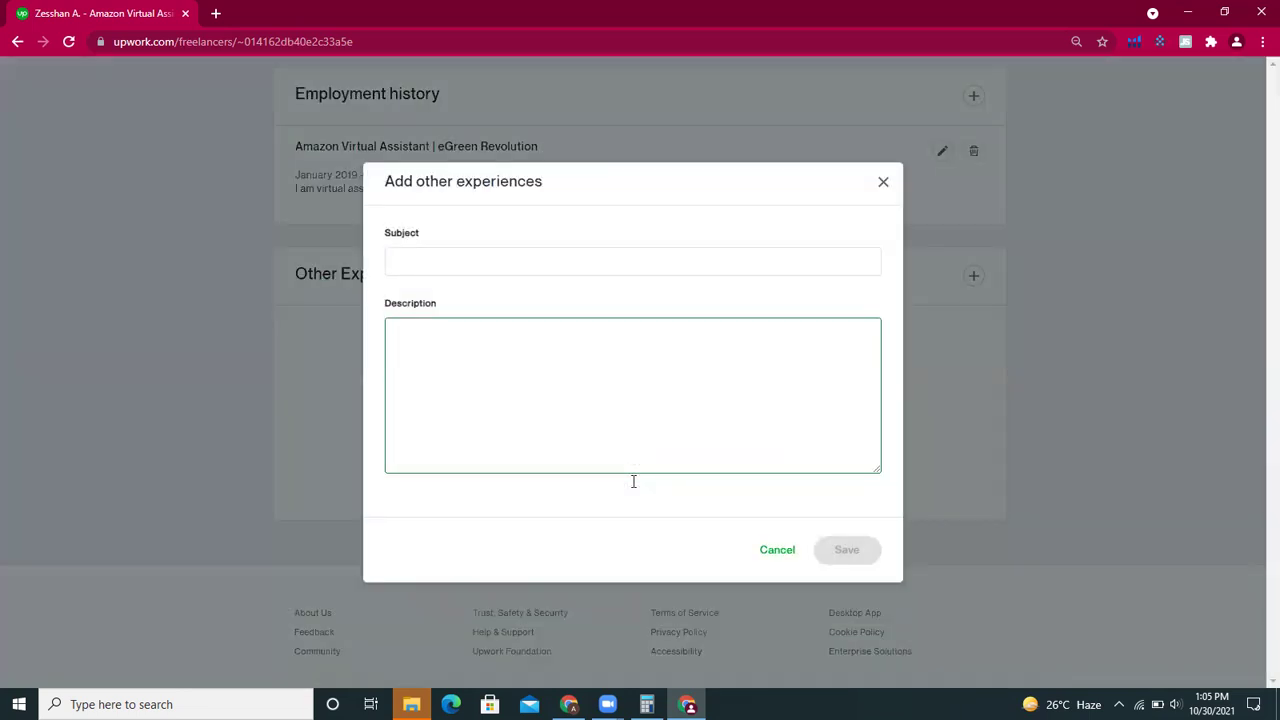
pyautogui.click(728, 260)
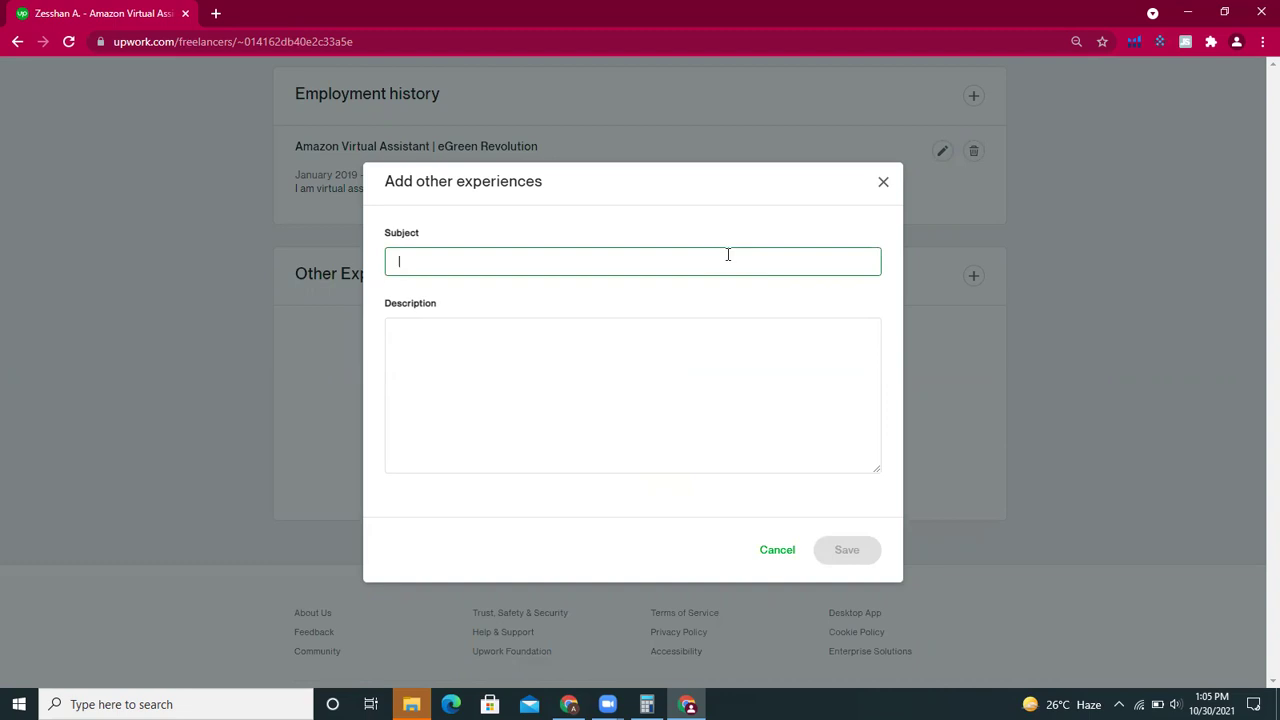
pyautogui.click(617, 417)
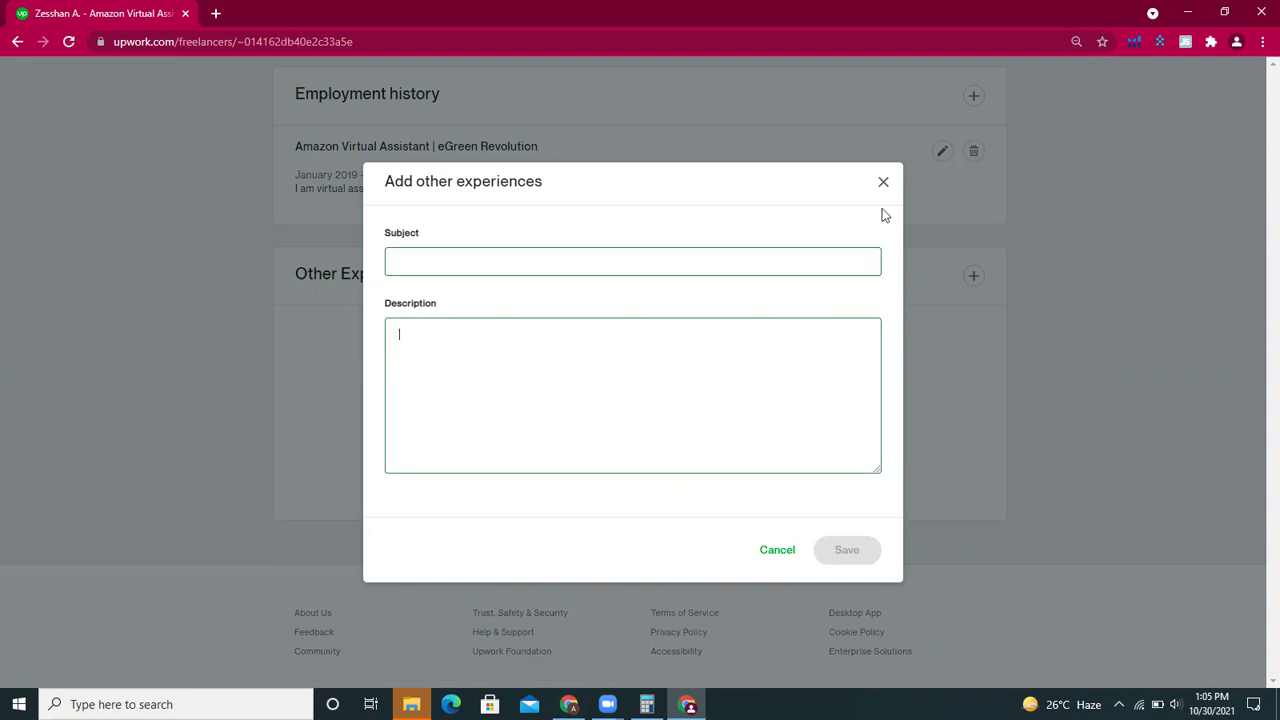
pyautogui.click(697, 266)
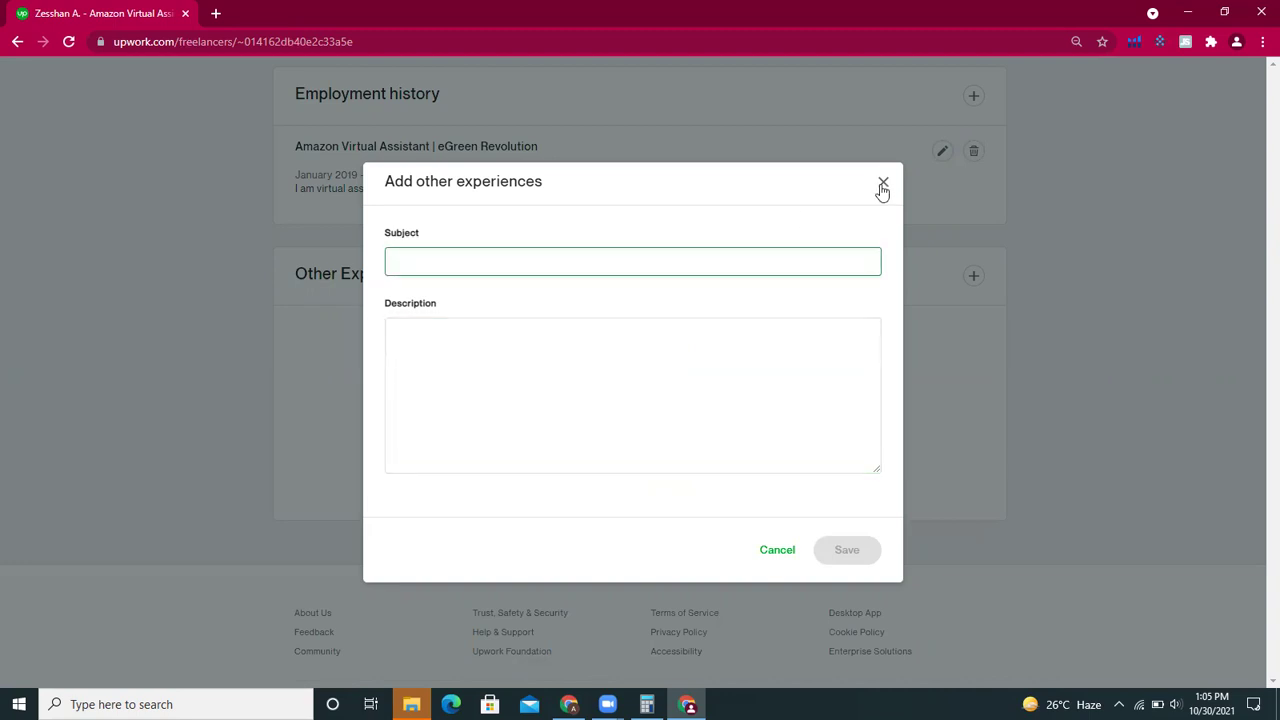
pyautogui.click(883, 186)
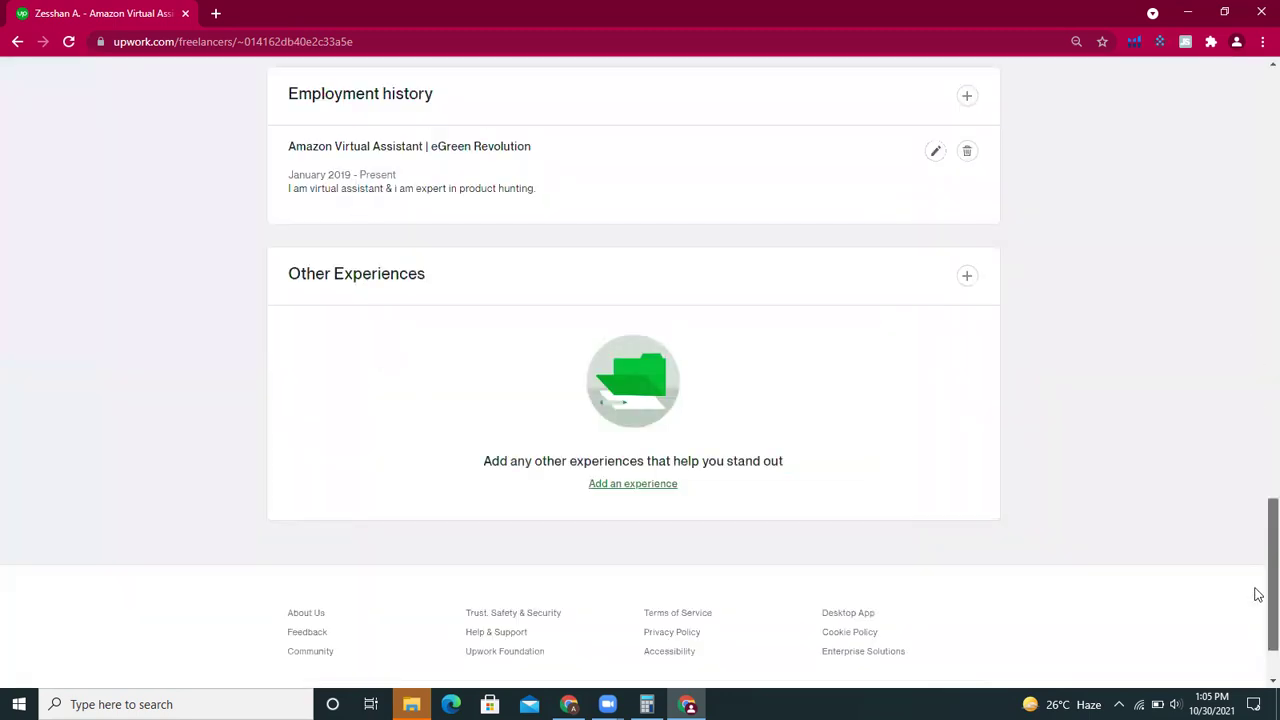
pyautogui.scroll(-1, 1256, 590)
pyautogui.scroll(1, 1256, 575)
pyautogui.scroll(5, 1258, 561)
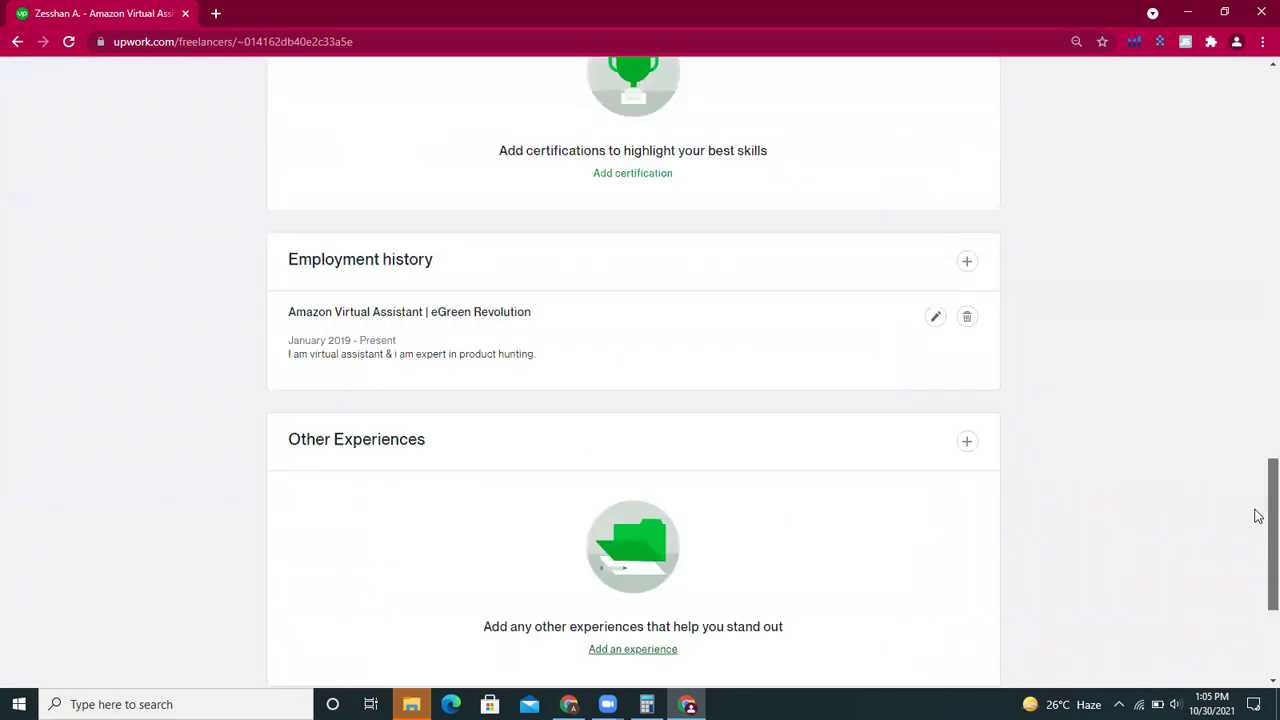
pyautogui.moveTo(1258, 431); pyautogui.dragTo(1258, 301)
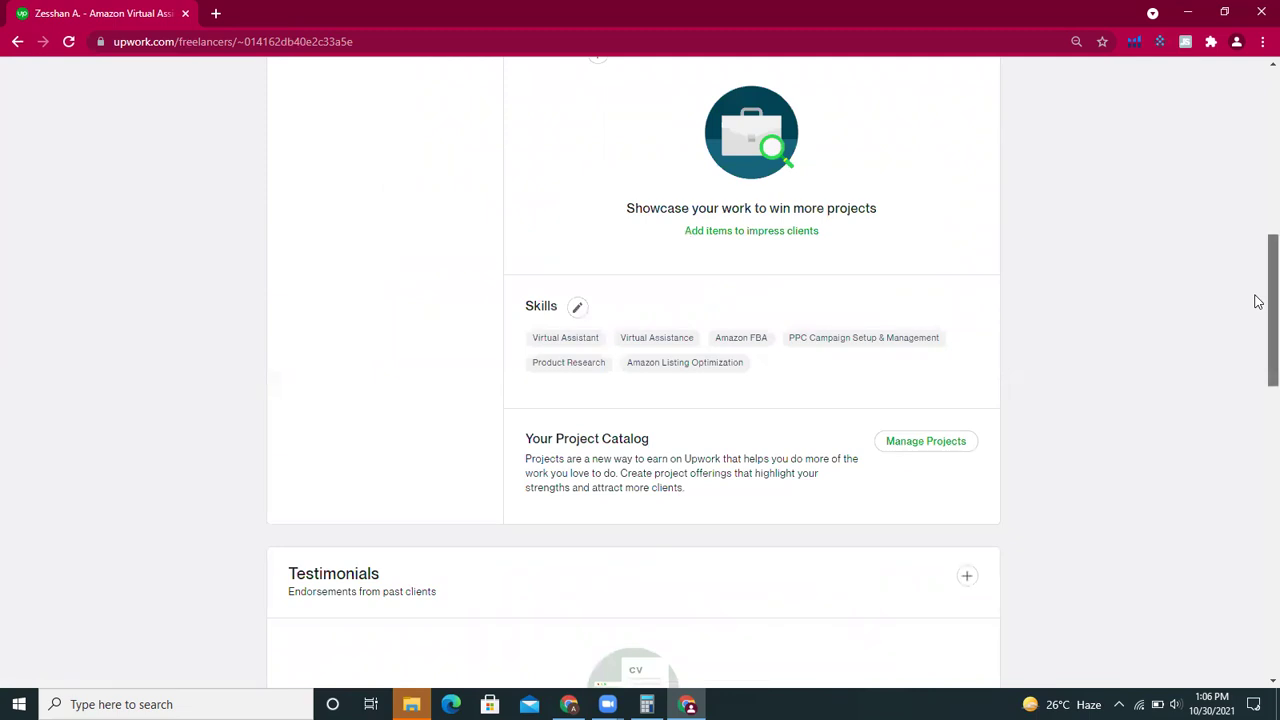
pyautogui.moveTo(1257, 346); pyautogui.dragTo(1258, 487)
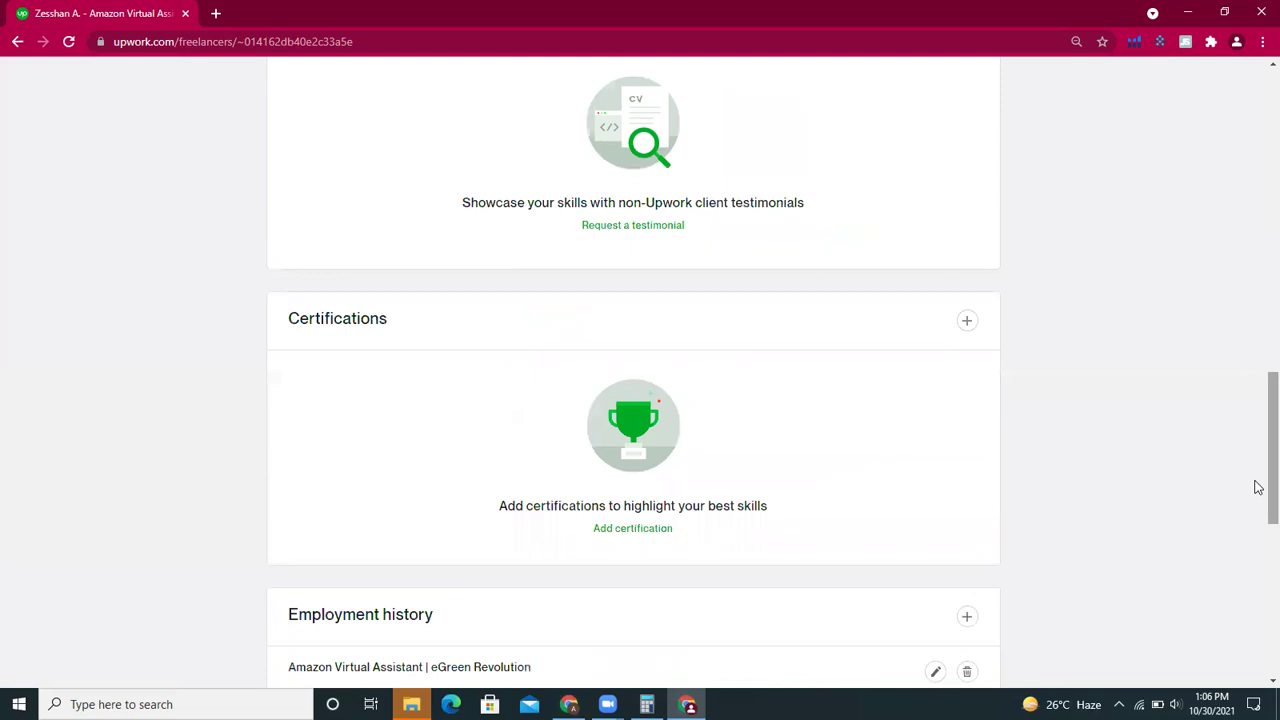
pyautogui.moveTo(1258, 487); pyautogui.dragTo(1258, 588)
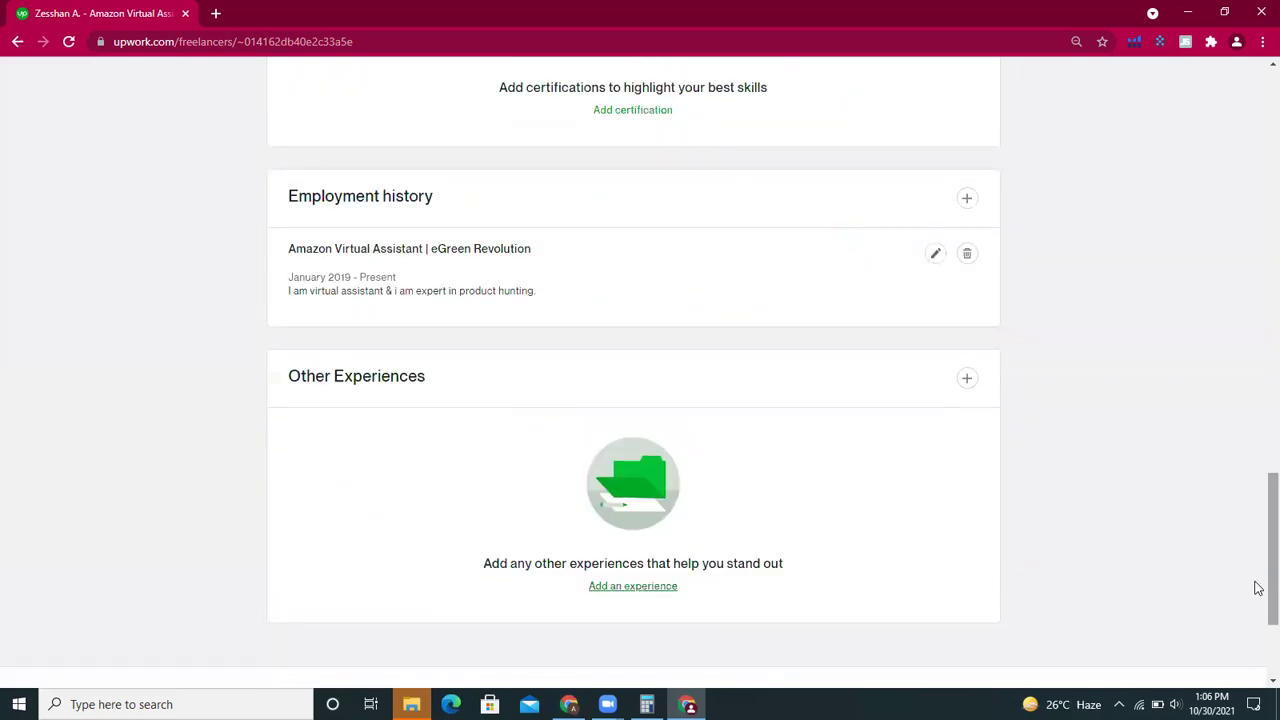
pyautogui.moveTo(1257, 531); pyautogui.dragTo(1258, 55)
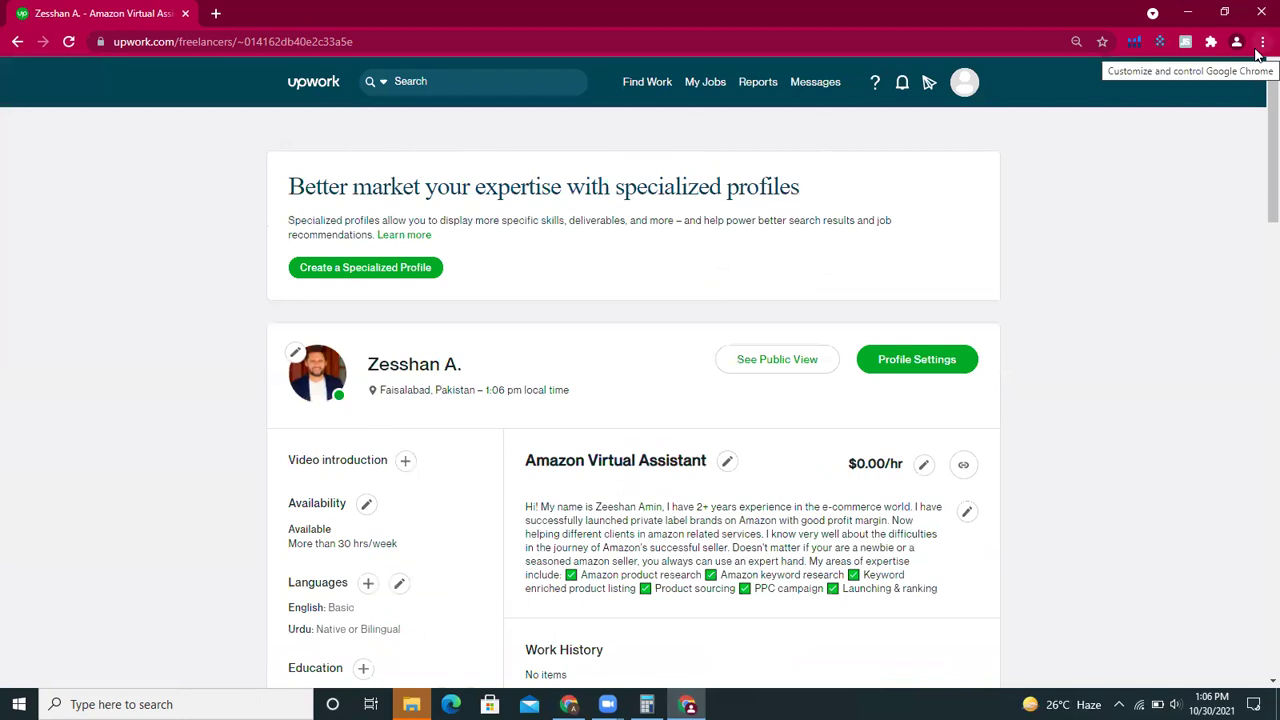
pyautogui.click(400, 271)
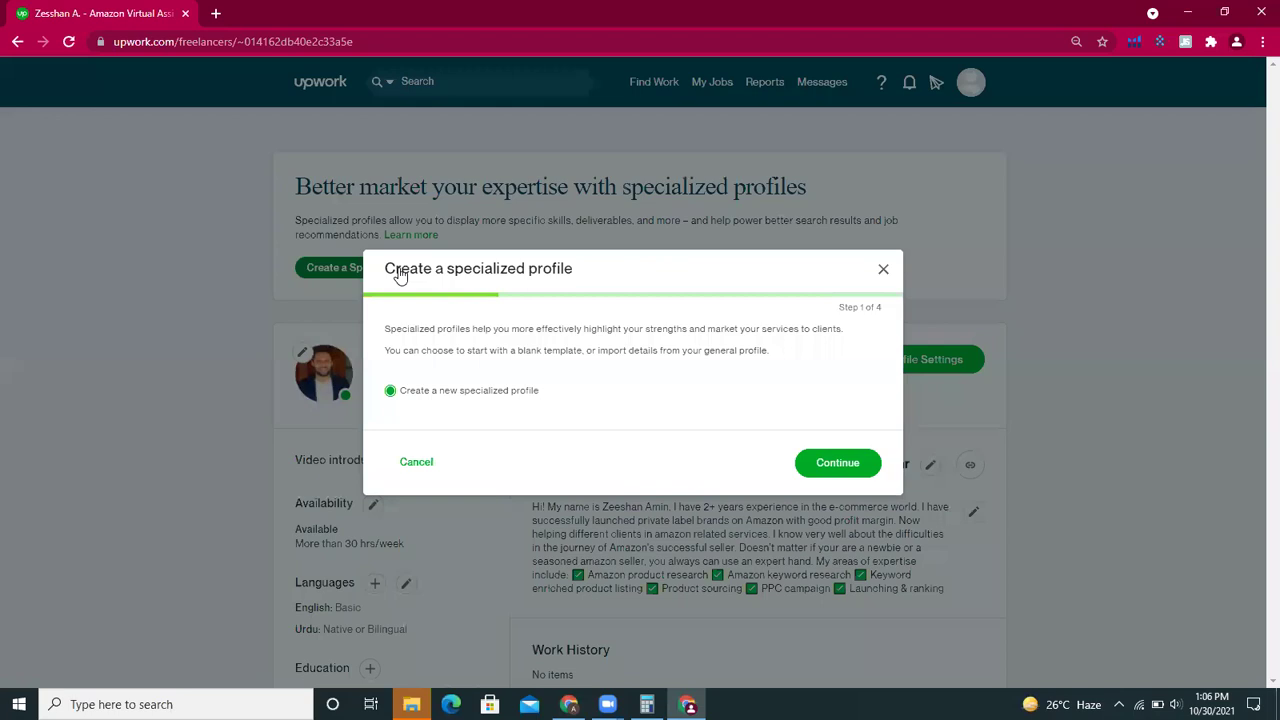
pyautogui.click(840, 465)
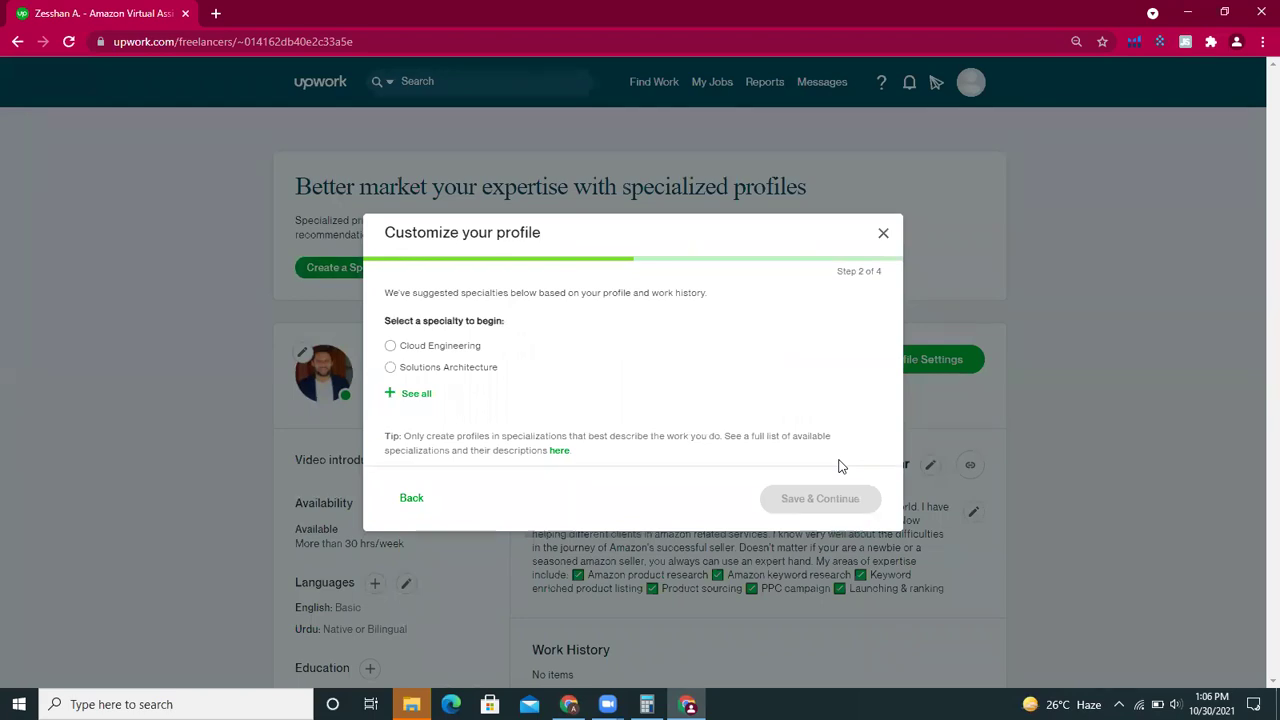
pyautogui.click(884, 236)
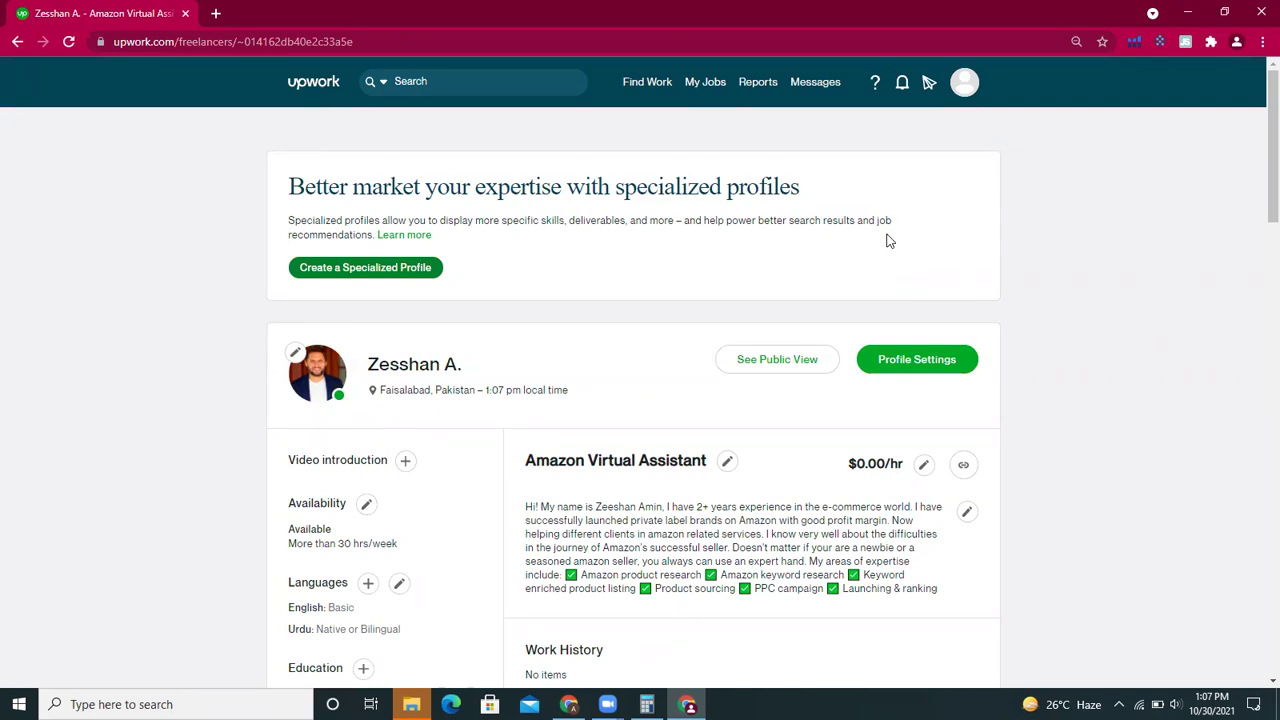
# - Enter a draft hourly rate of 5.00 (-1.00 service fee, 4.00 received), then cancel it
pyautogui.click(923, 468)
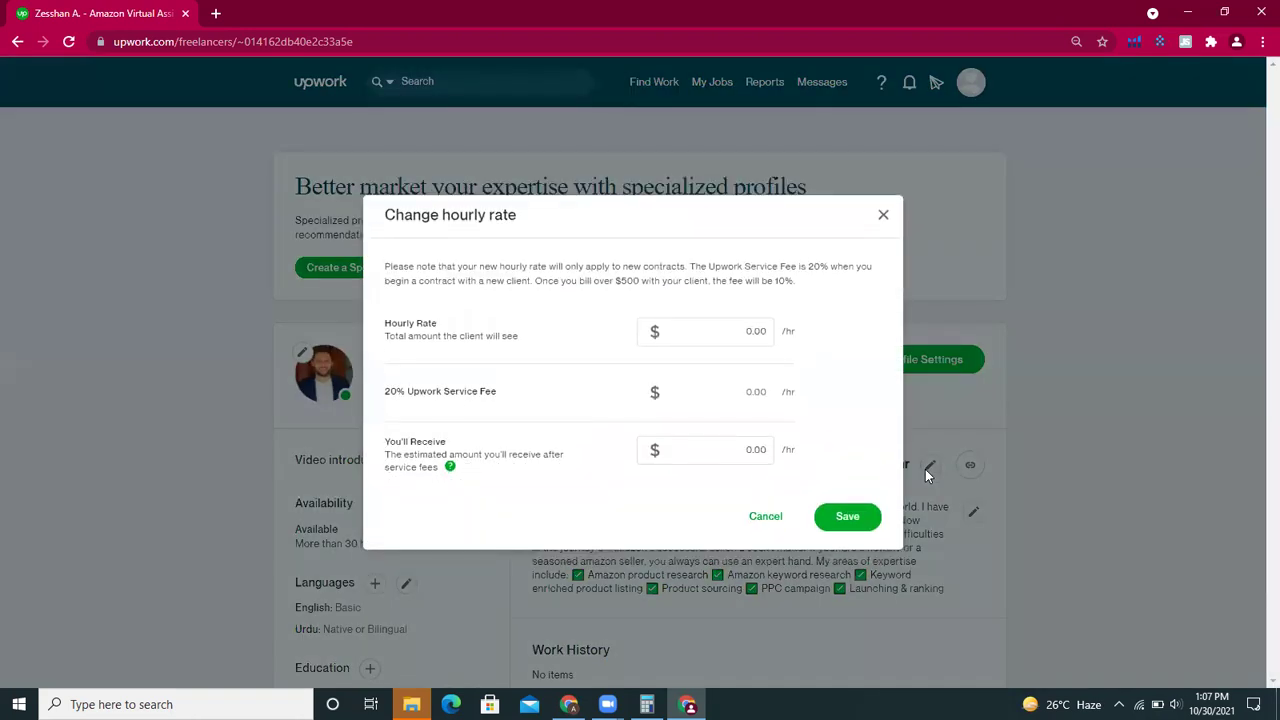
pyautogui.click(884, 217)
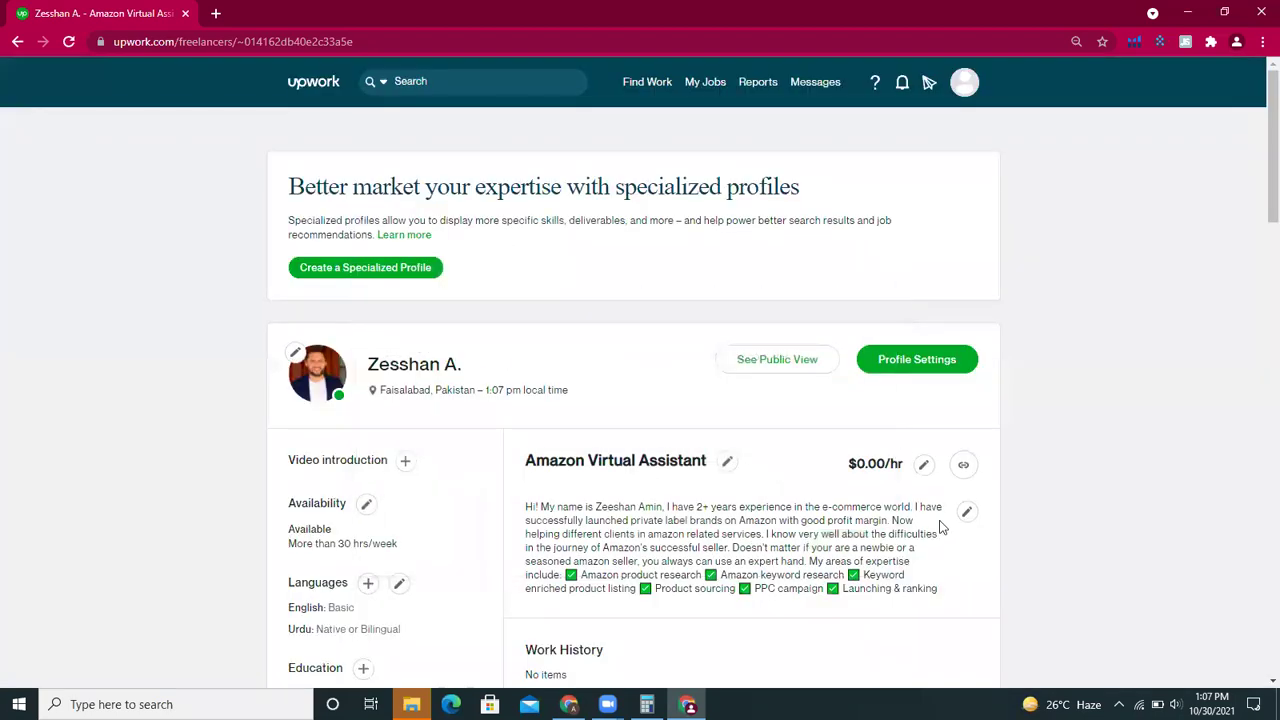
pyautogui.click(921, 467)
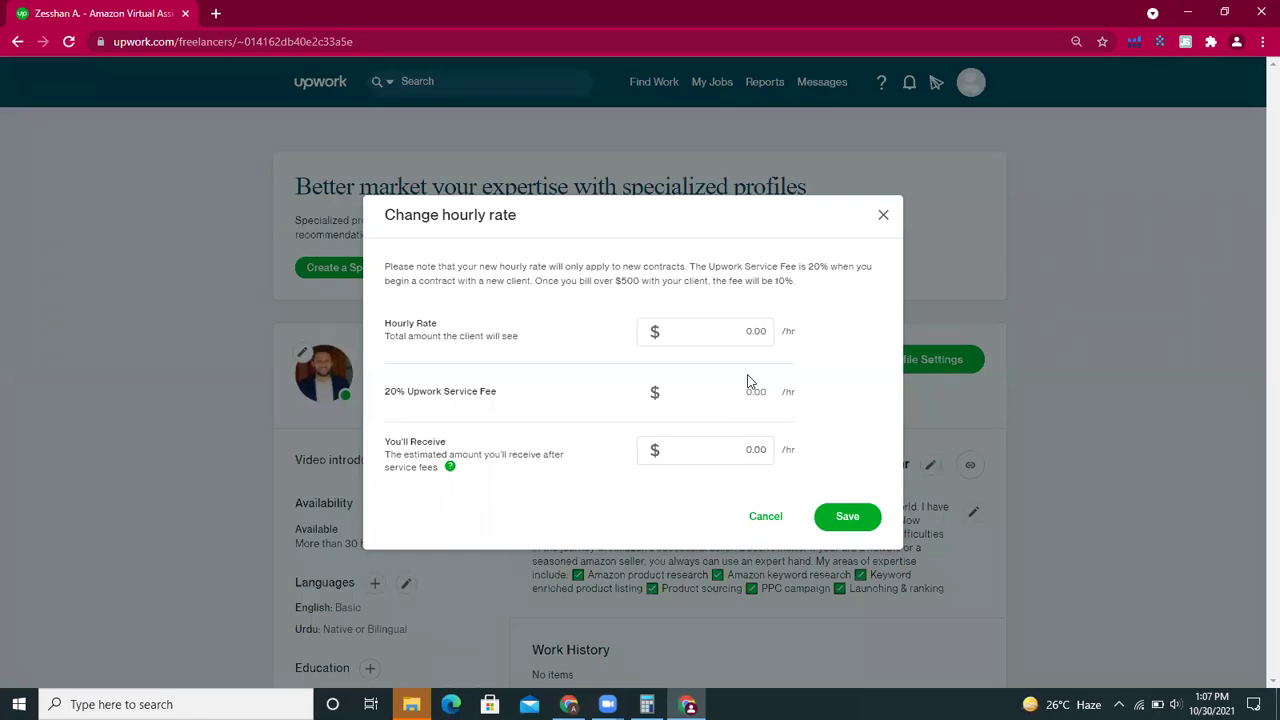
pyautogui.click(737, 325)
pyautogui.write('50')
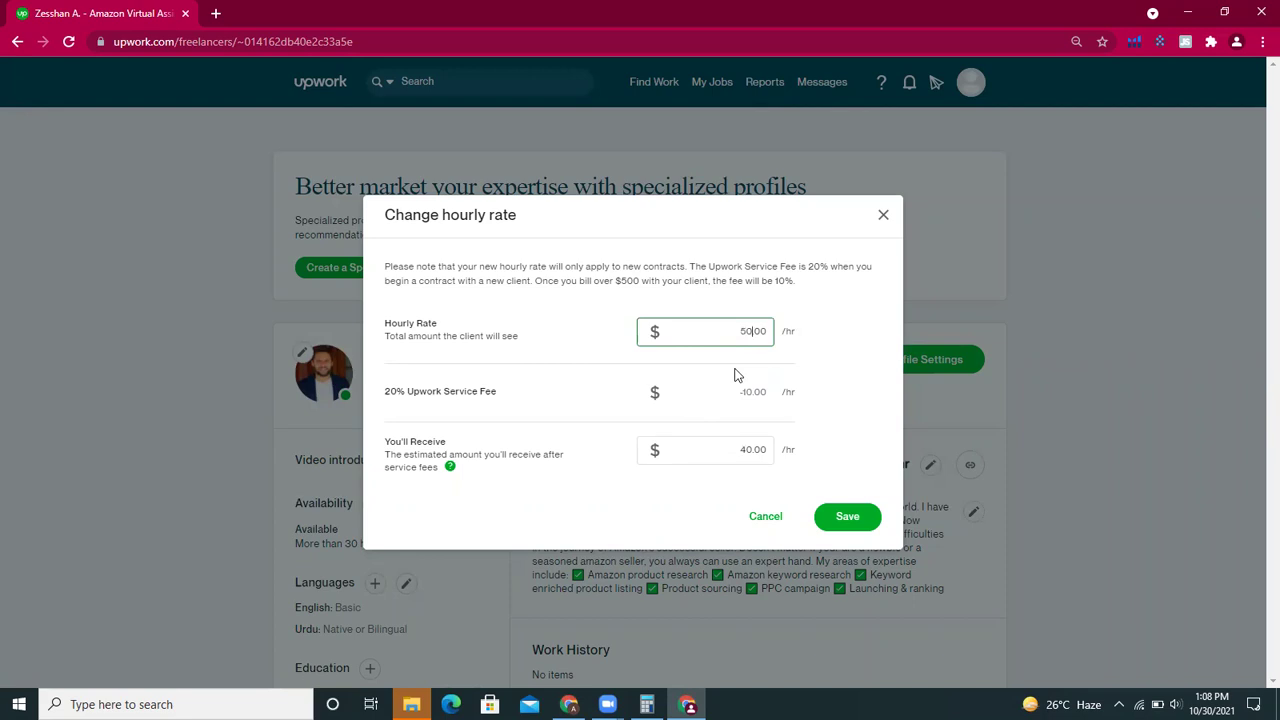
pyautogui.press('BackSpace')
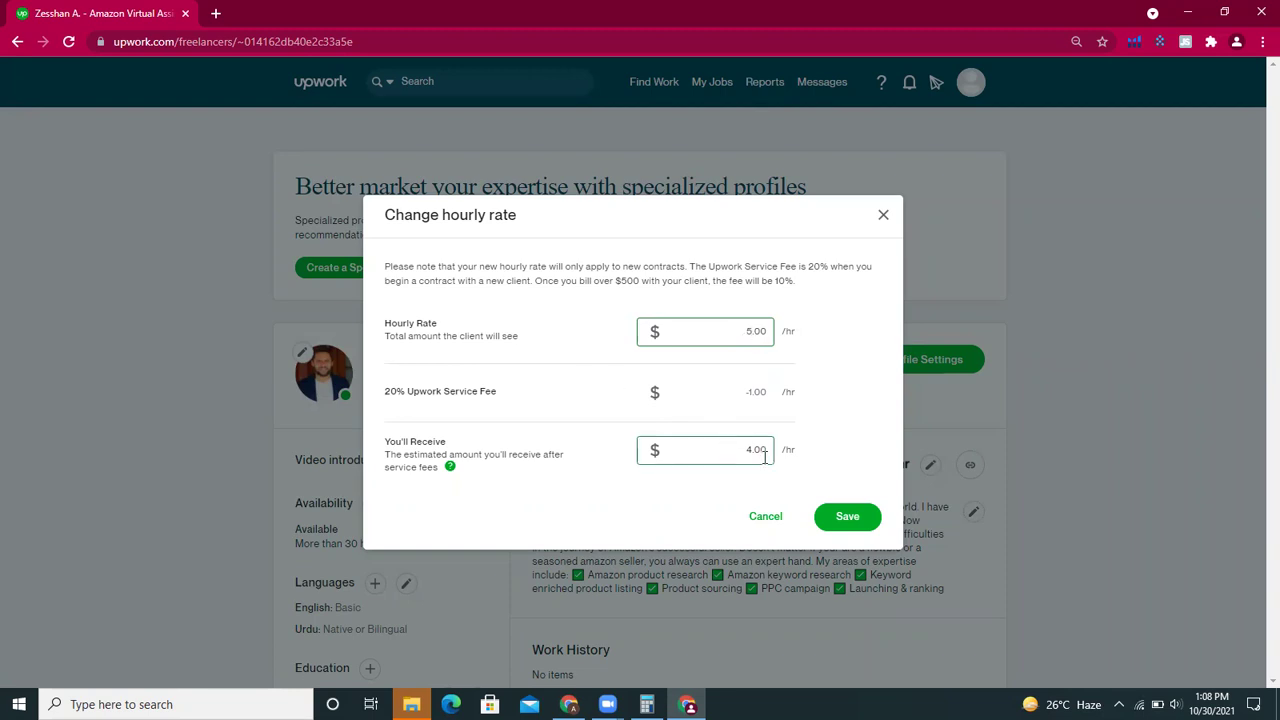
pyautogui.click(760, 520)
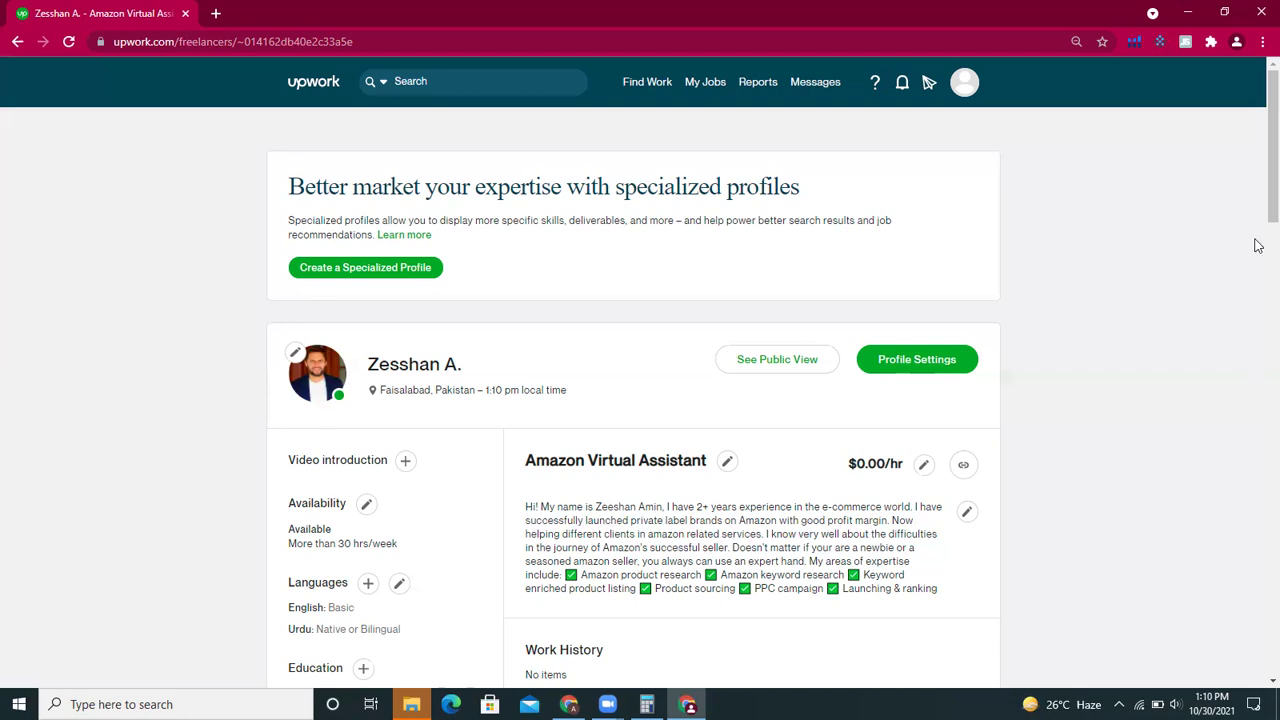
# - Review the profile's Bahria University education and Amazon FBA skills, then open the account menu
pyautogui.scroll(-4, 1257, 206)
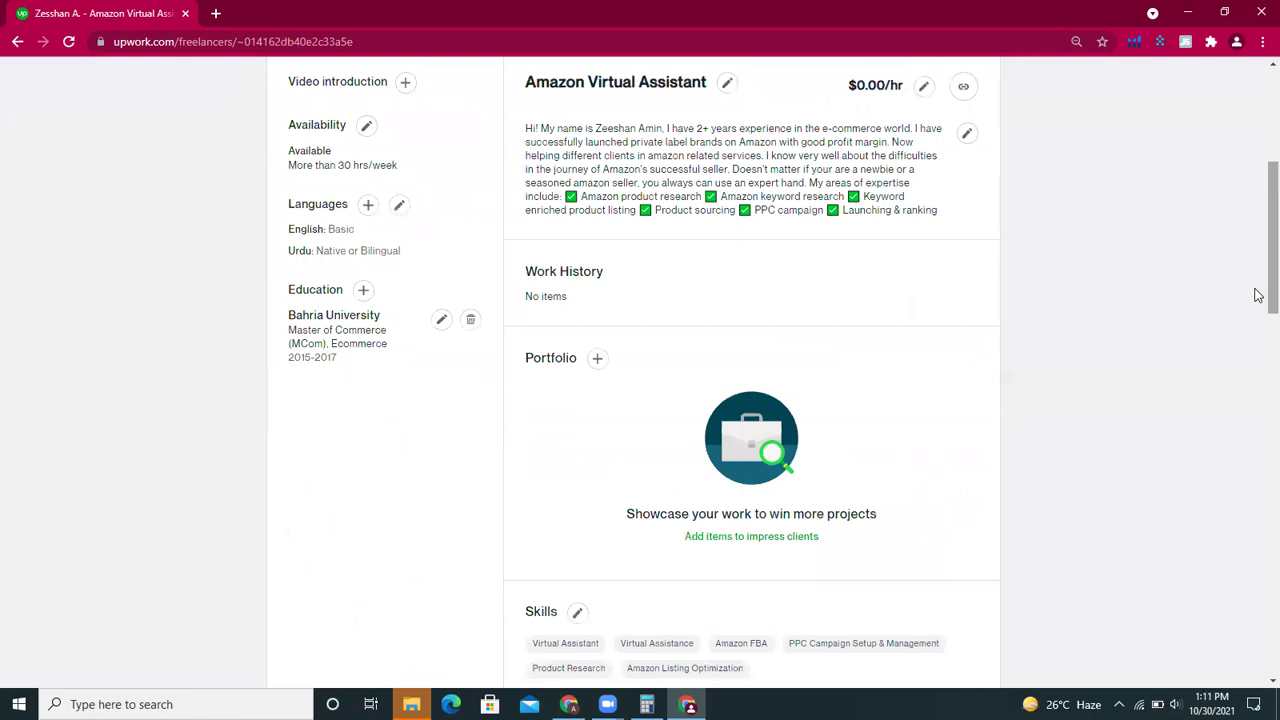
pyautogui.scroll(2, 1257, 270)
pyautogui.scroll(2, 1257, 230)
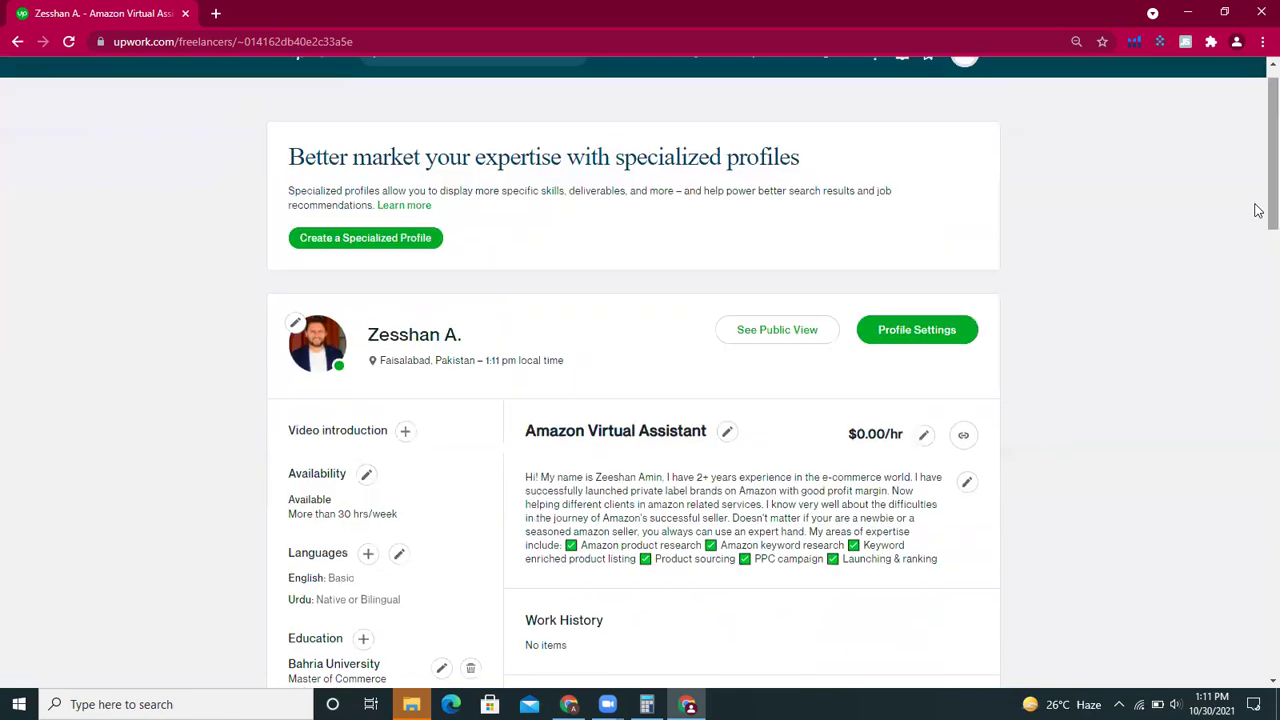
pyautogui.scroll(1, 1257, 180)
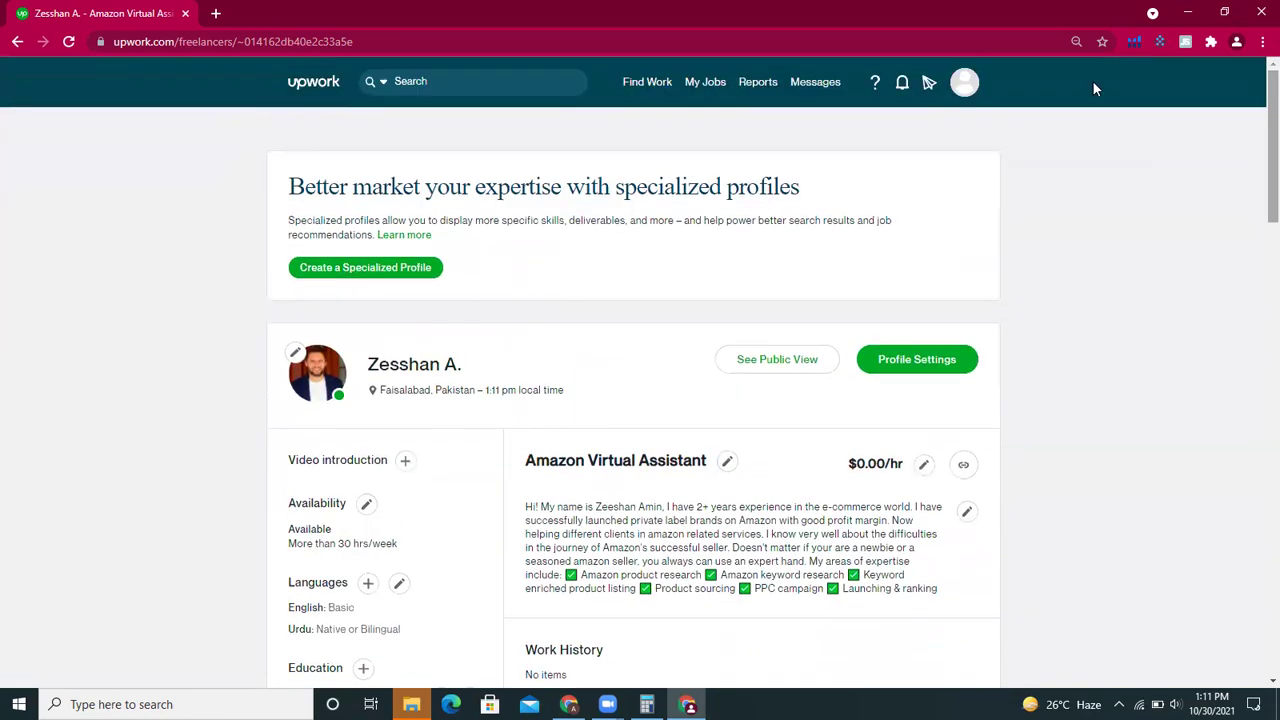
pyautogui.click(966, 84)
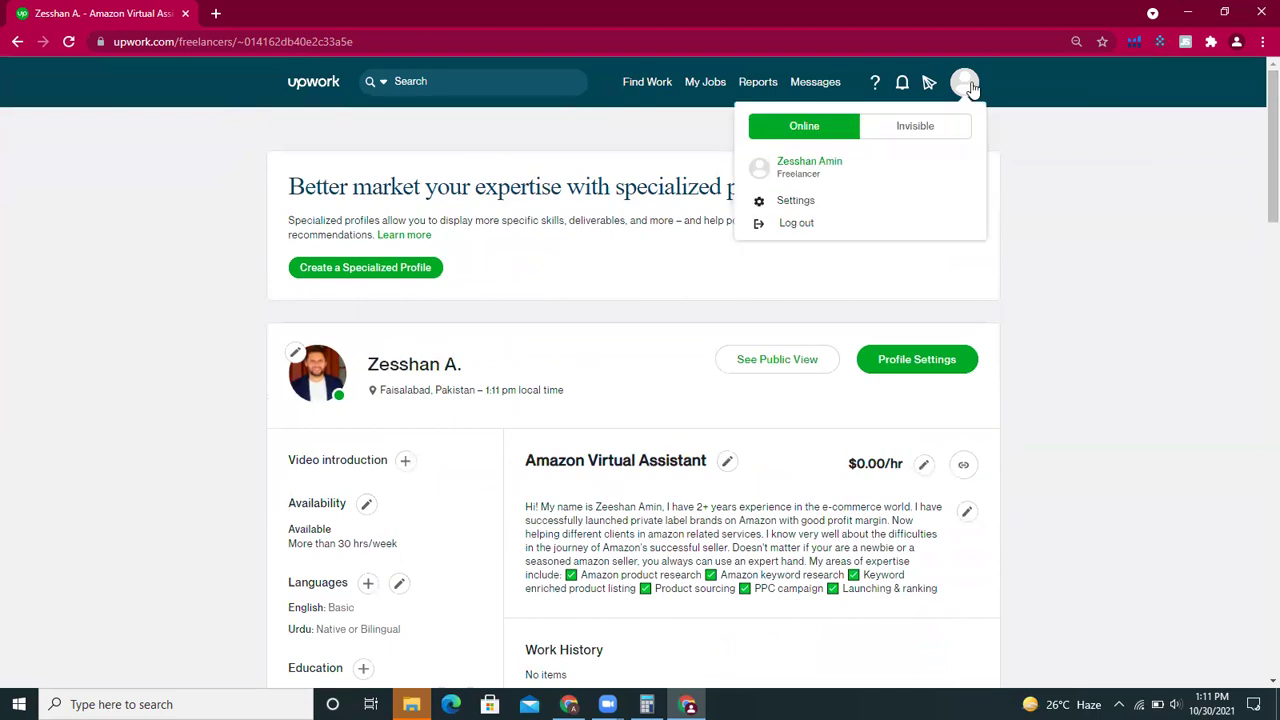
# - Close the account menu and go to the Find Work job feed from the top bar
pyautogui.click(1106, 250)
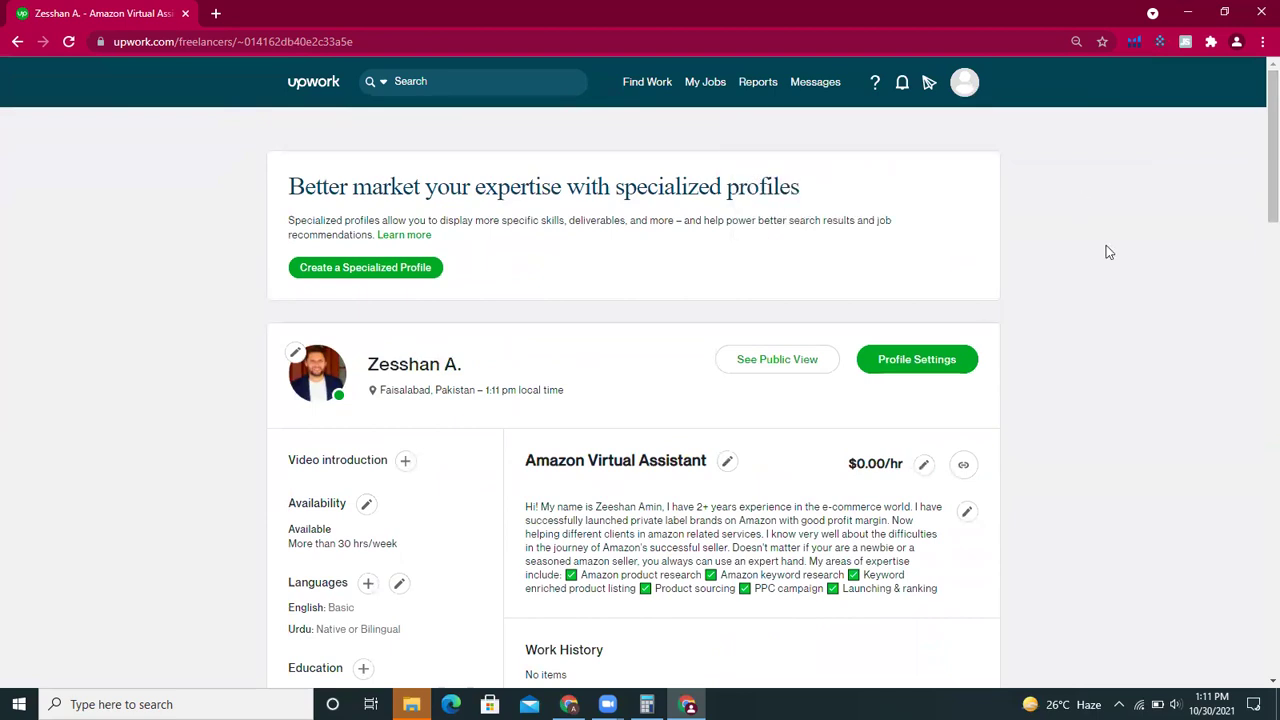
pyautogui.moveTo(1257, 200); pyautogui.dragTo(1258, 110)
pyautogui.moveTo(714, 92)
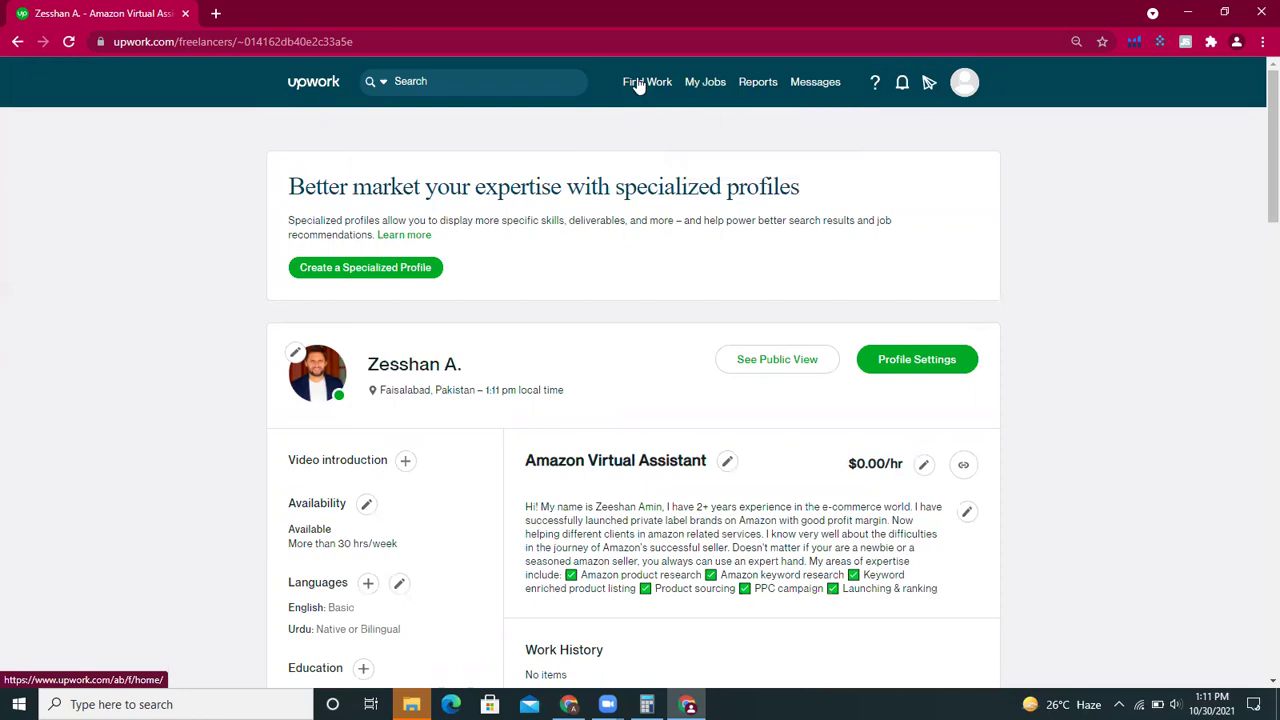
pyautogui.moveTo(647, 82)
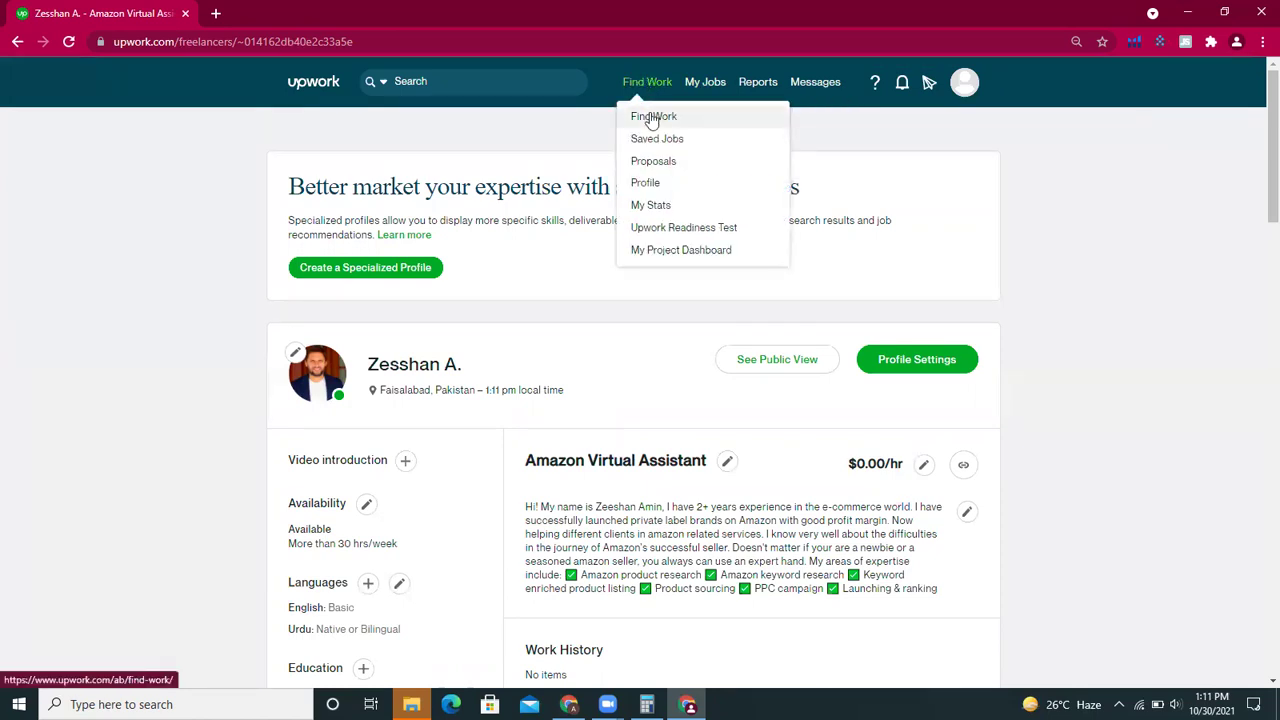
pyautogui.click(652, 117)
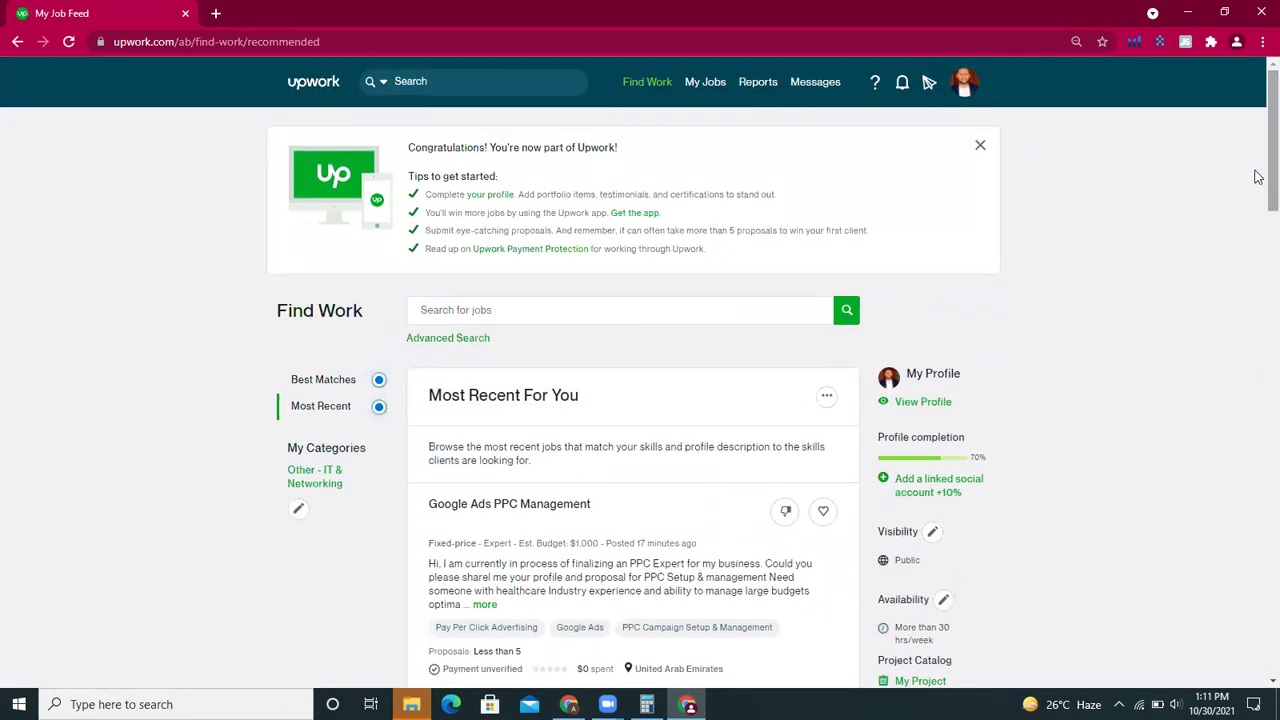
# - Scroll down the recommended job feed and expand the Amazon Dropshipping Experts job's full description
pyautogui.moveTo(1271, 177); pyautogui.dragTo(1258, 212)
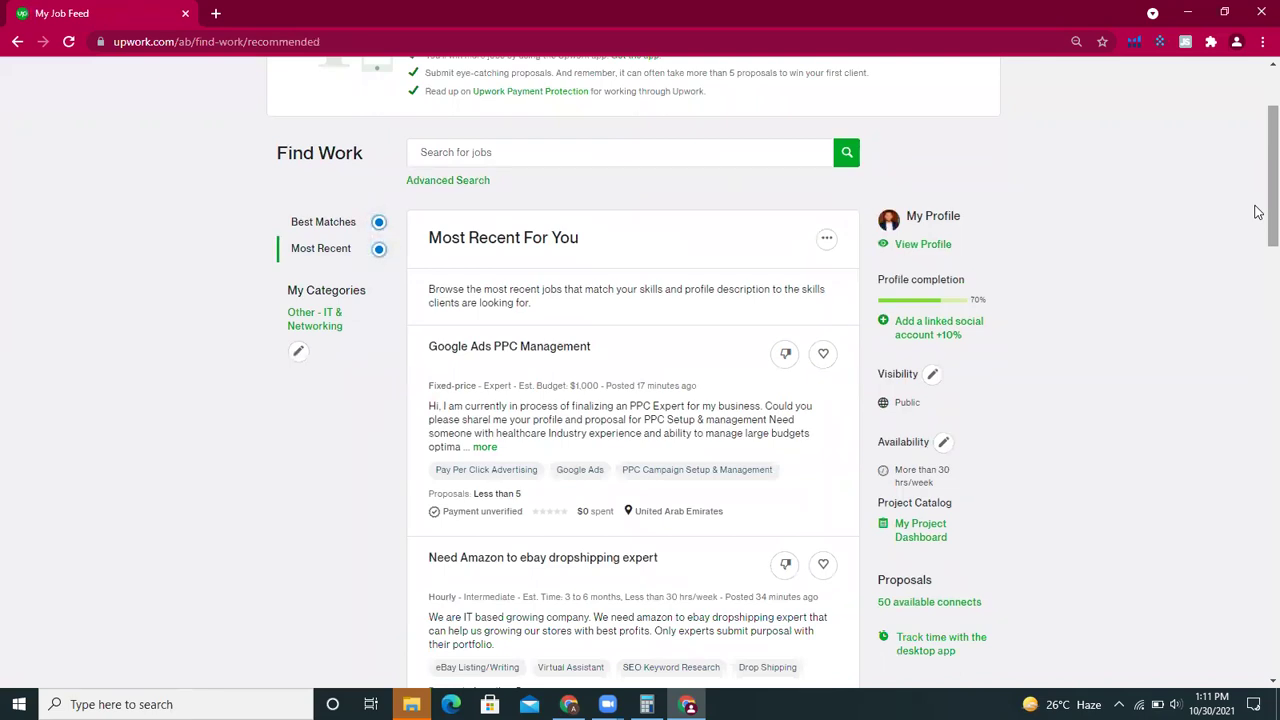
pyautogui.moveTo(1258, 212); pyautogui.dragTo(1258, 228)
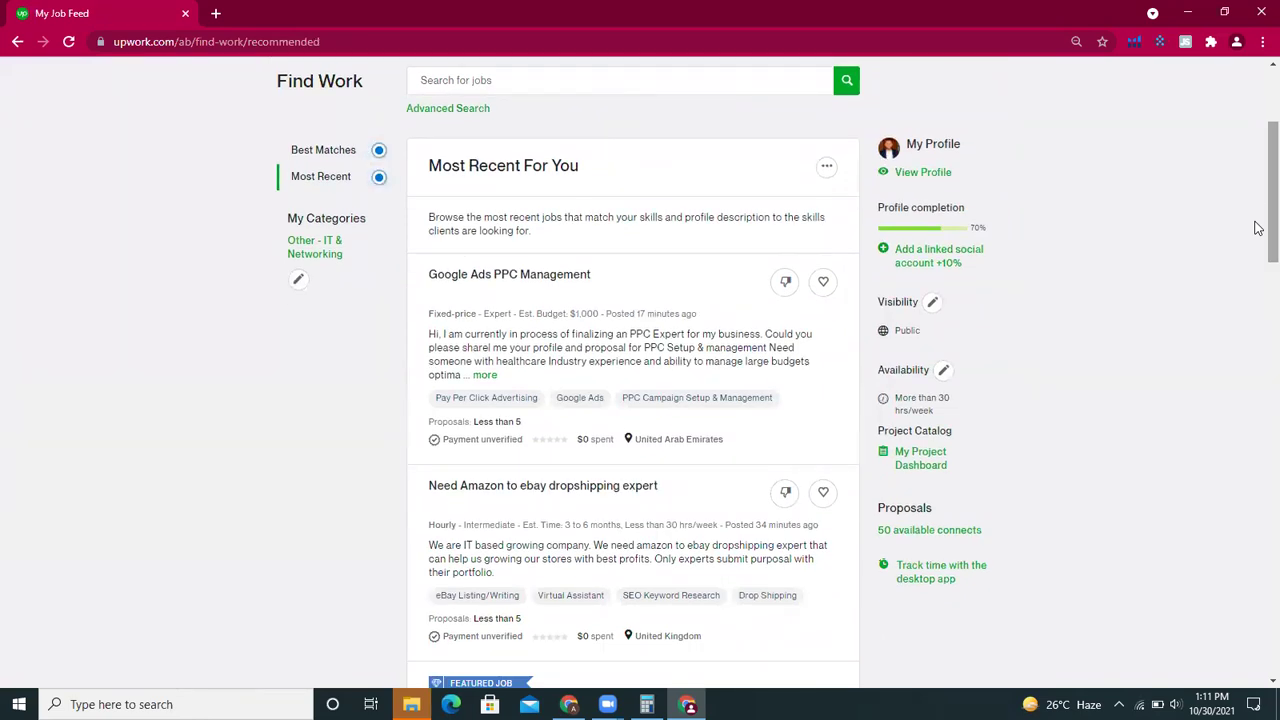
pyautogui.moveTo(1258, 228); pyautogui.dragTo(1258, 292)
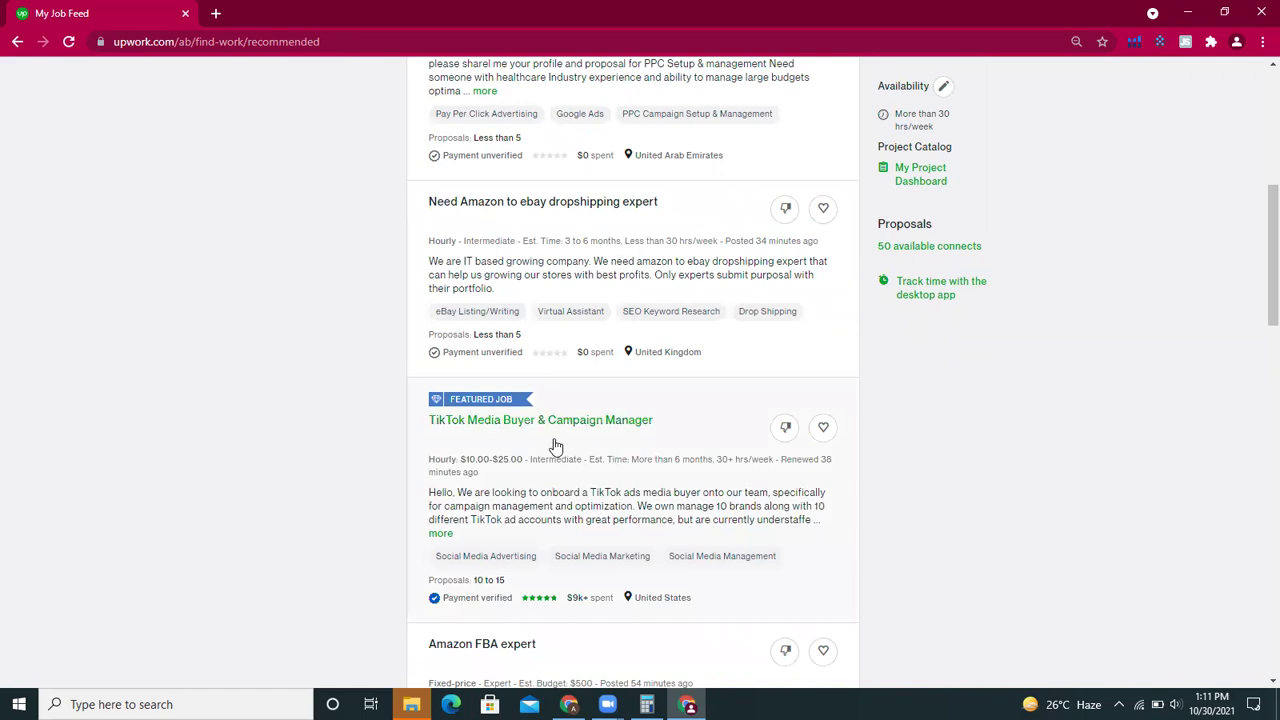
pyautogui.moveTo(1257, 280); pyautogui.dragTo(1258, 375)
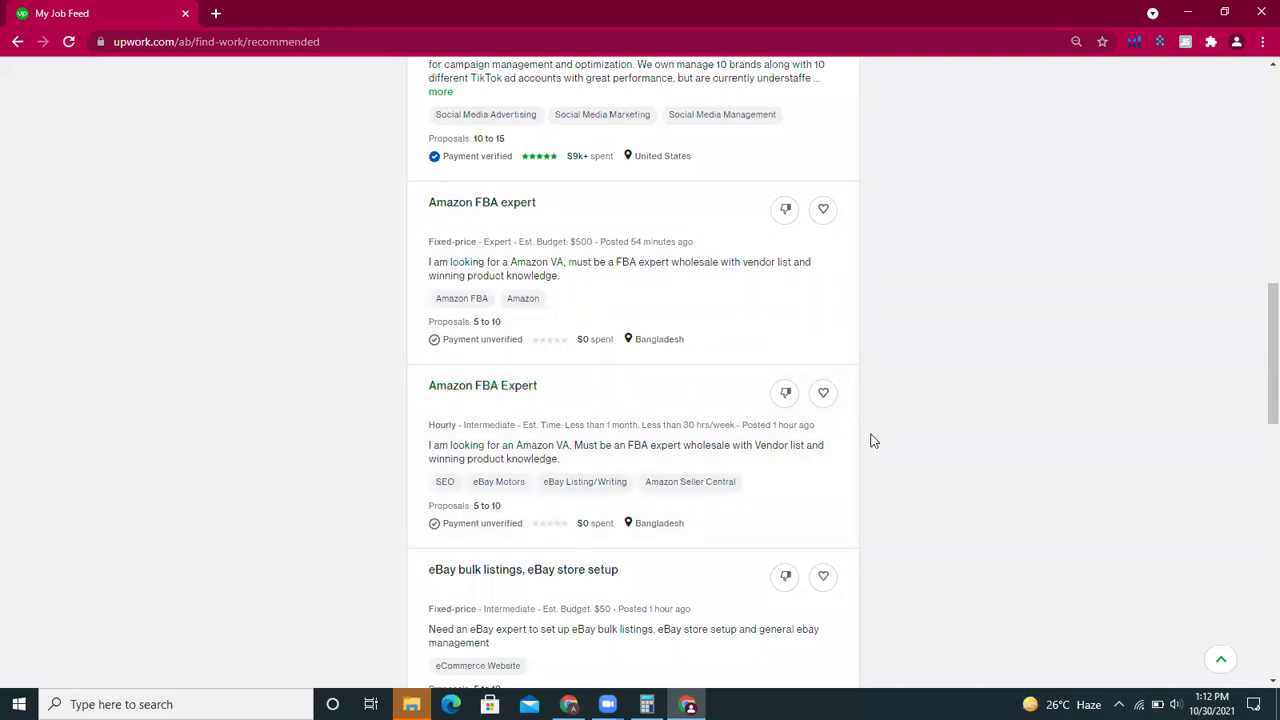
pyautogui.moveTo(1259, 393); pyautogui.dragTo(1257, 425)
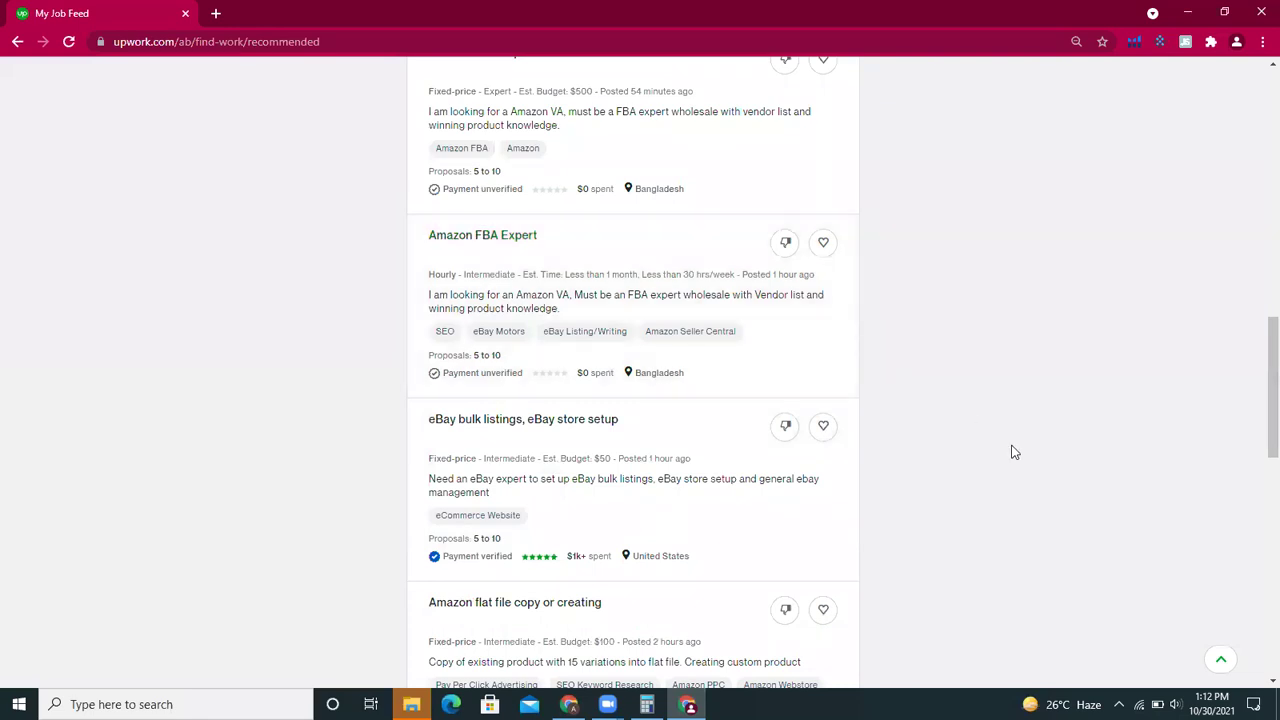
pyautogui.moveTo(1258, 415); pyautogui.dragTo(1258, 580)
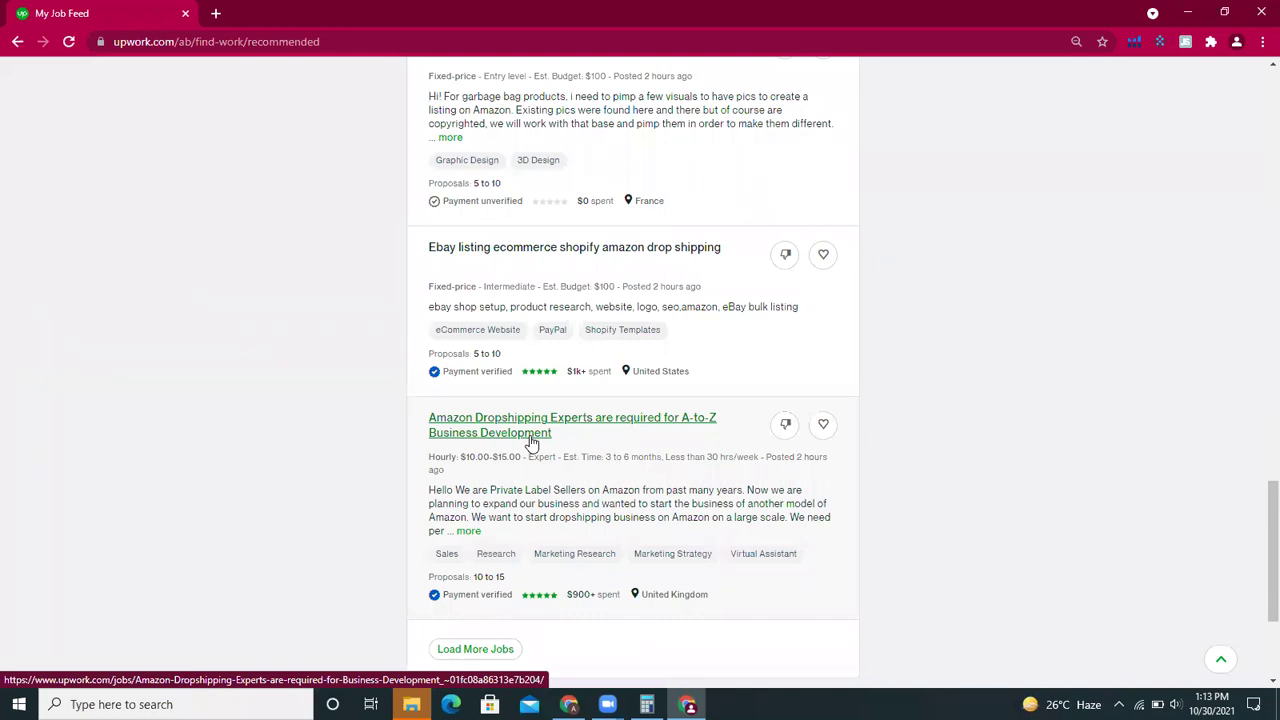
pyautogui.click(476, 532)
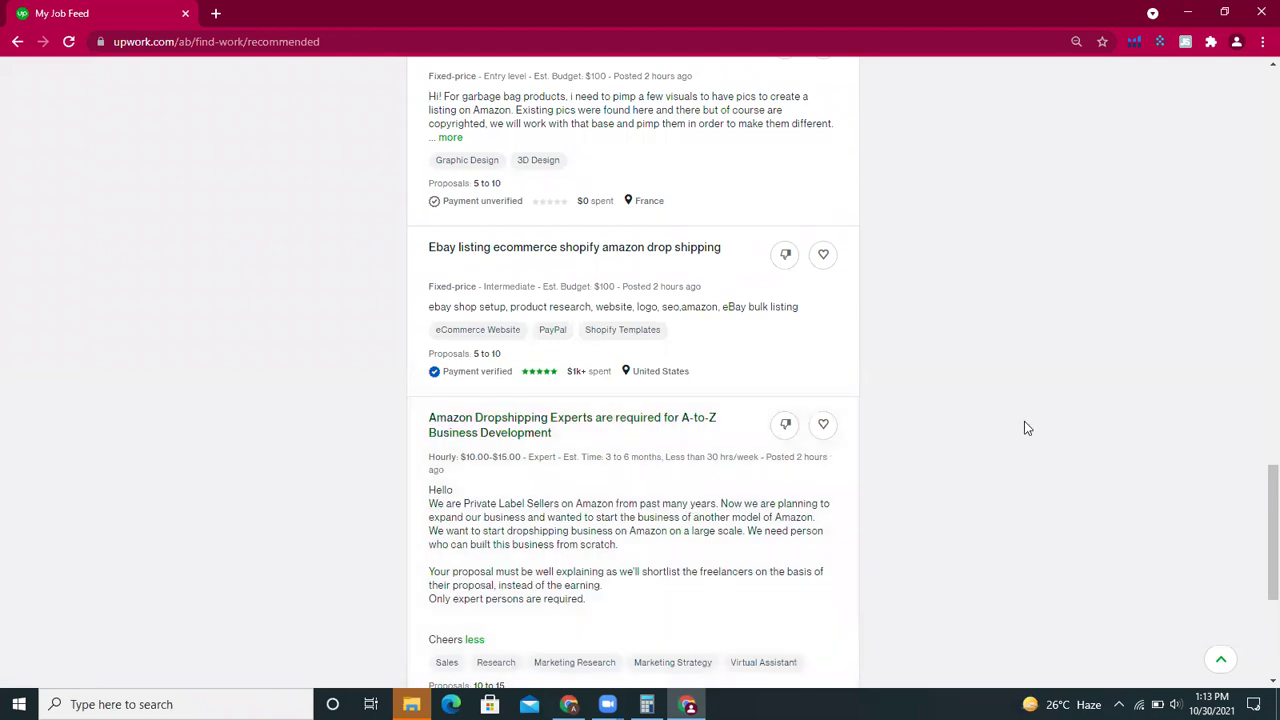
# - Load more jobs at the feed's bottom, adding listings like GIS Tech Stack Consultancy, then scroll back up
pyautogui.scroll(-2, 1257, 517)
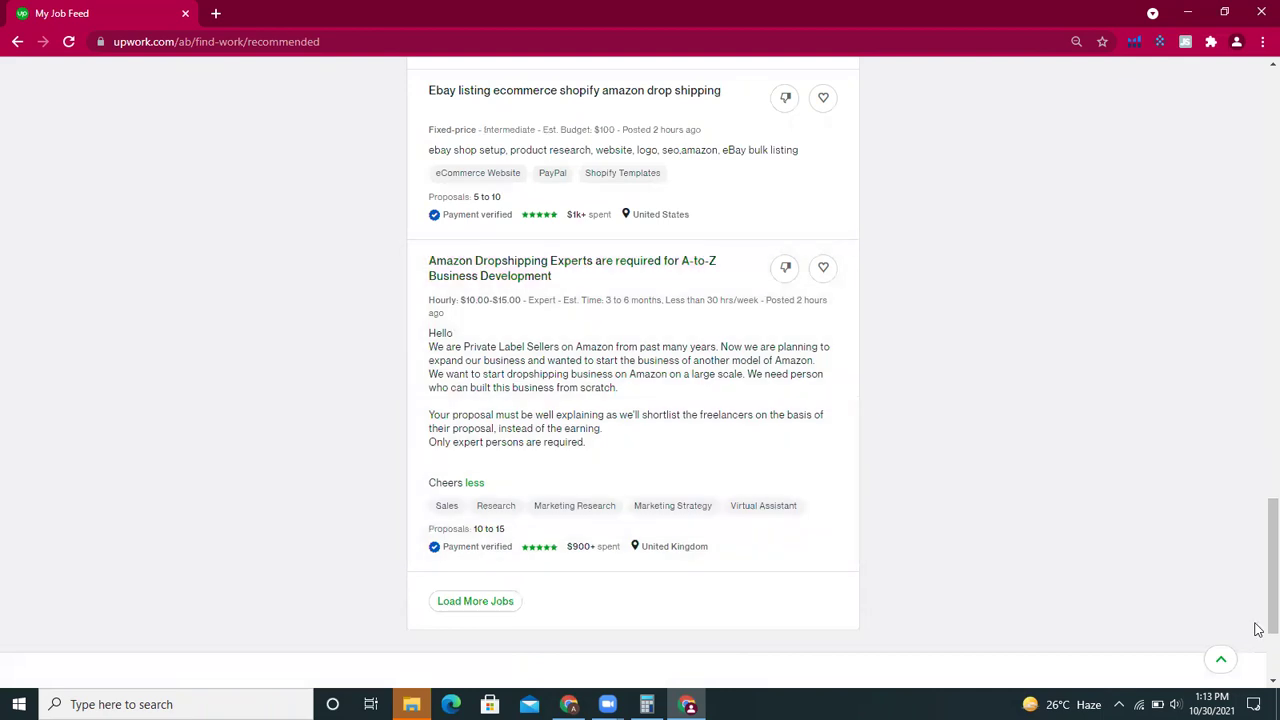
pyautogui.moveTo(1257, 618); pyautogui.dragTo(1258, 552)
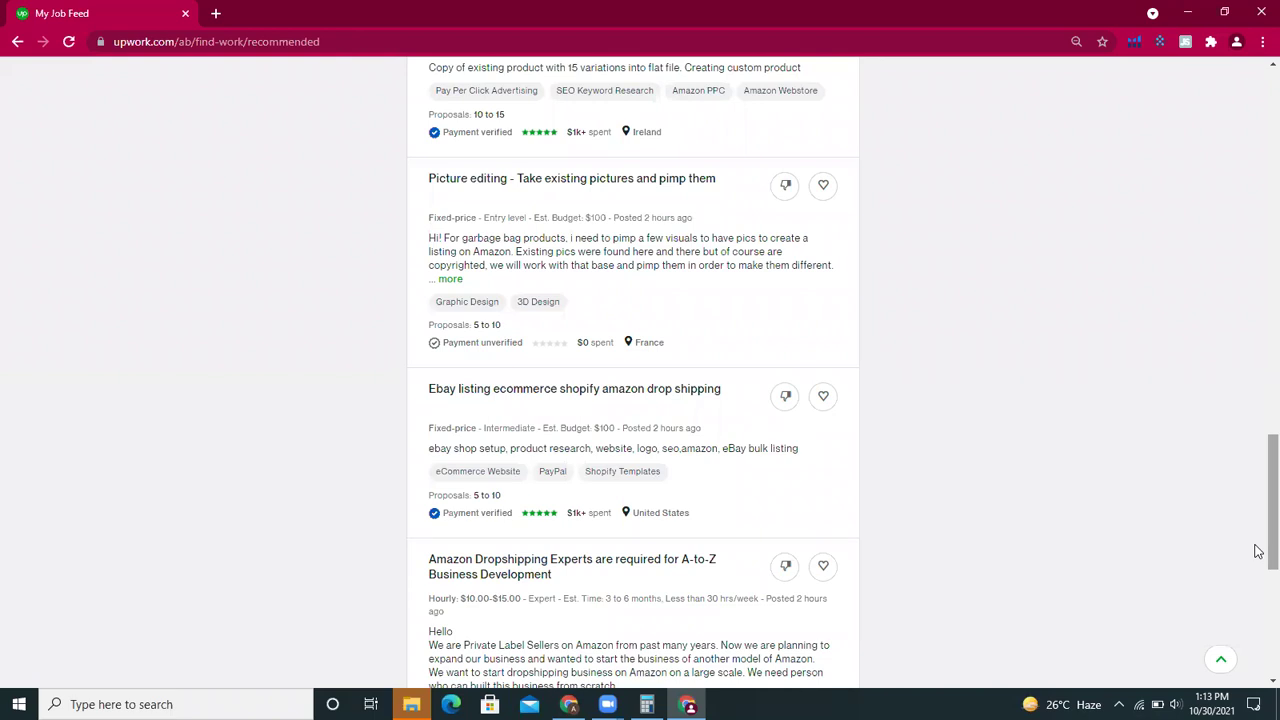
pyautogui.moveTo(1258, 551); pyautogui.dragTo(1258, 623)
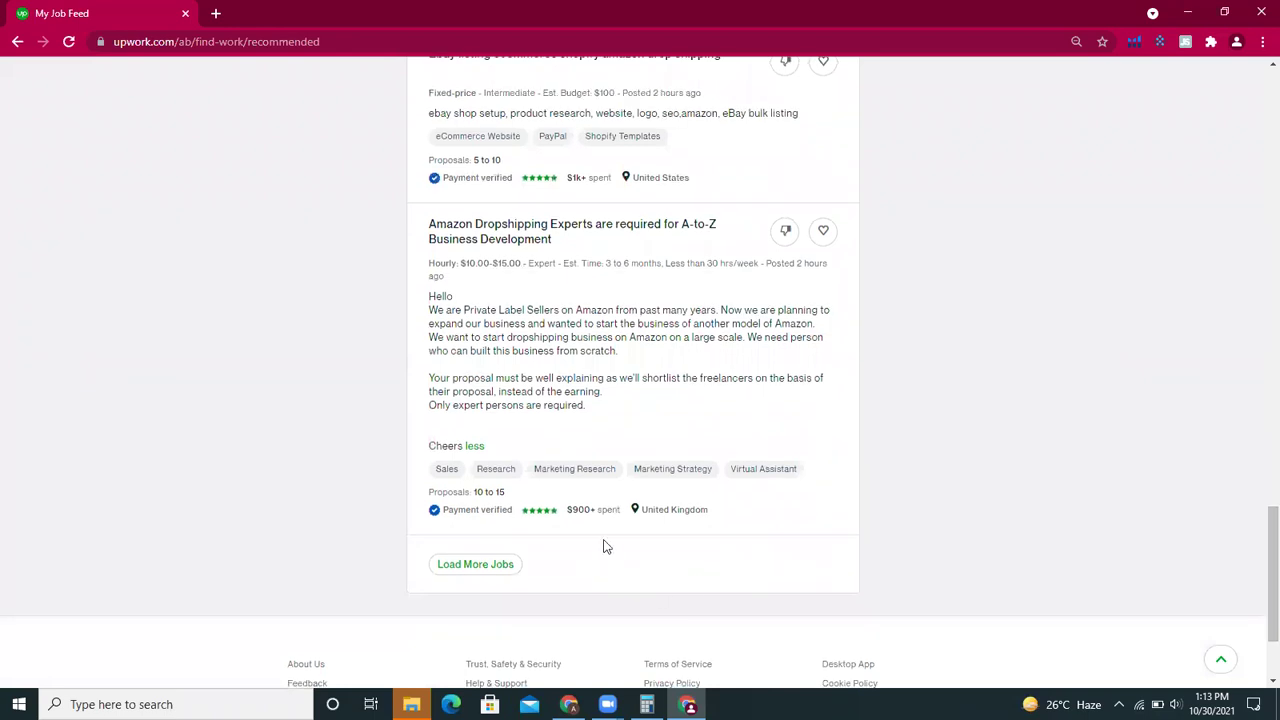
pyautogui.click(497, 566)
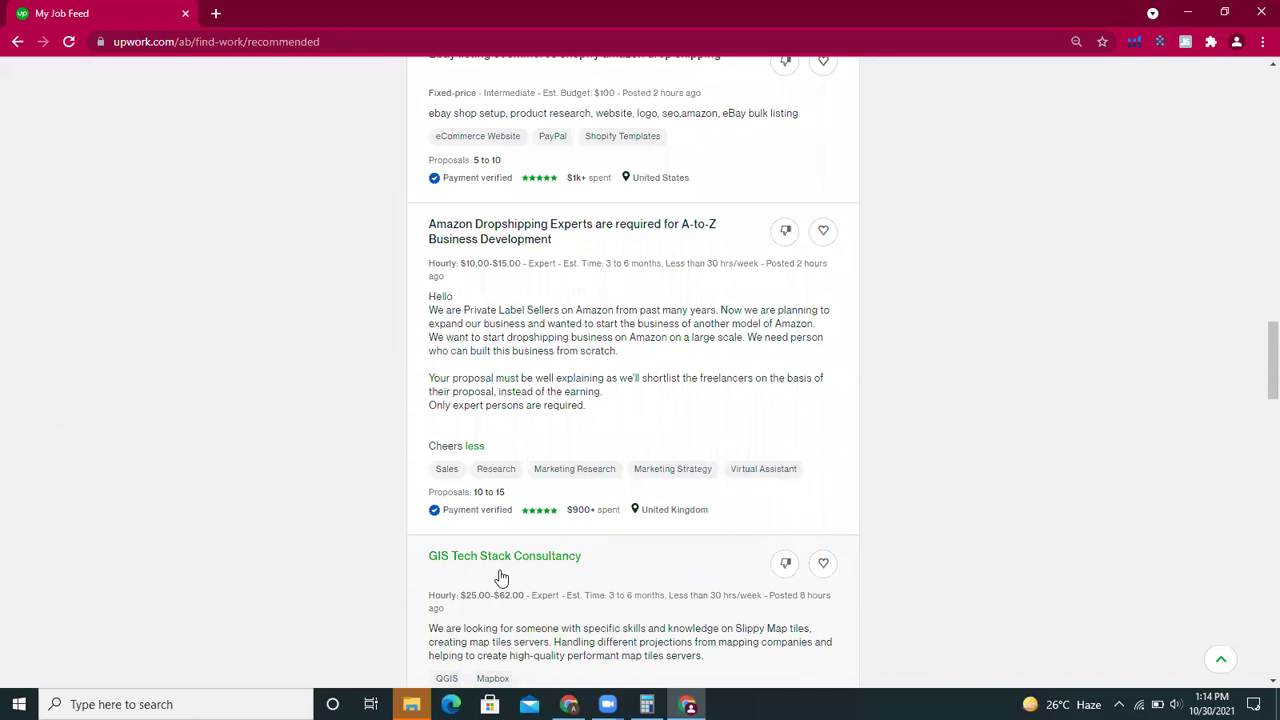
pyautogui.moveTo(1258, 392); pyautogui.dragTo(1258, 137)
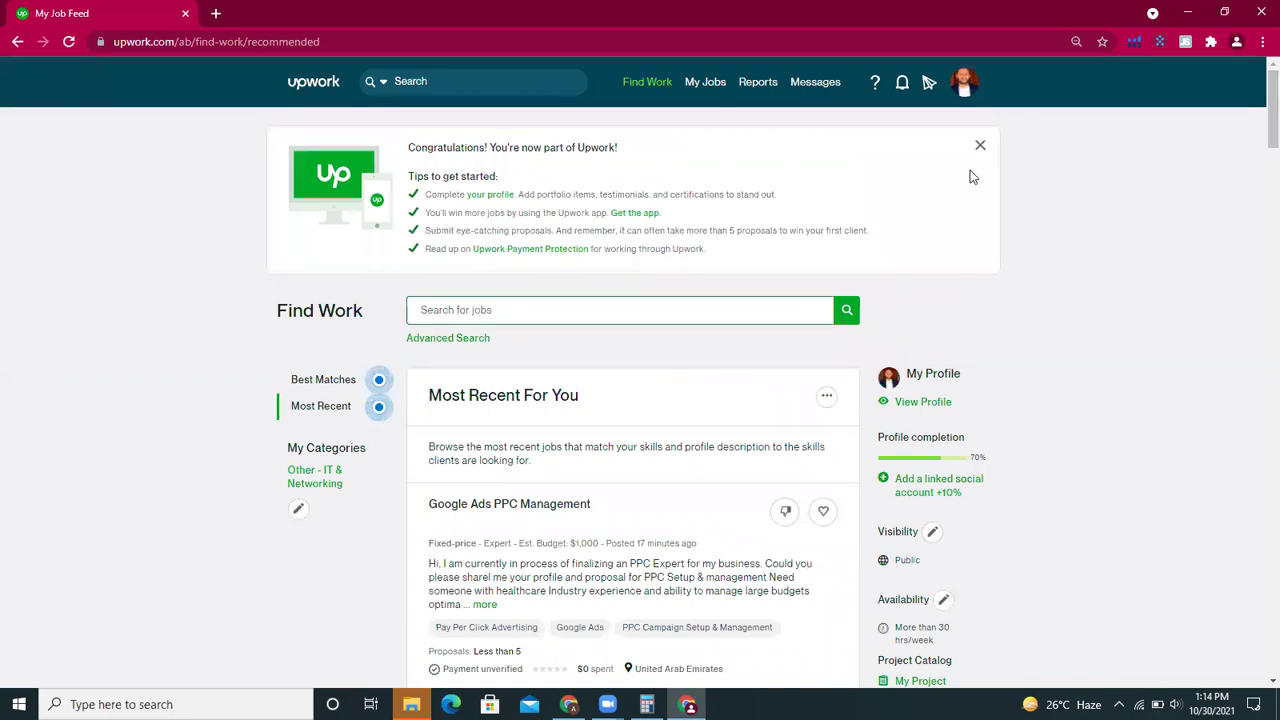
# - Scroll past the DevOps Engineer for consulting firm listing and load another batch of jobs
pyautogui.scroll(-2, 1258, 191)
pyautogui.scroll(-1, 1258, 191)
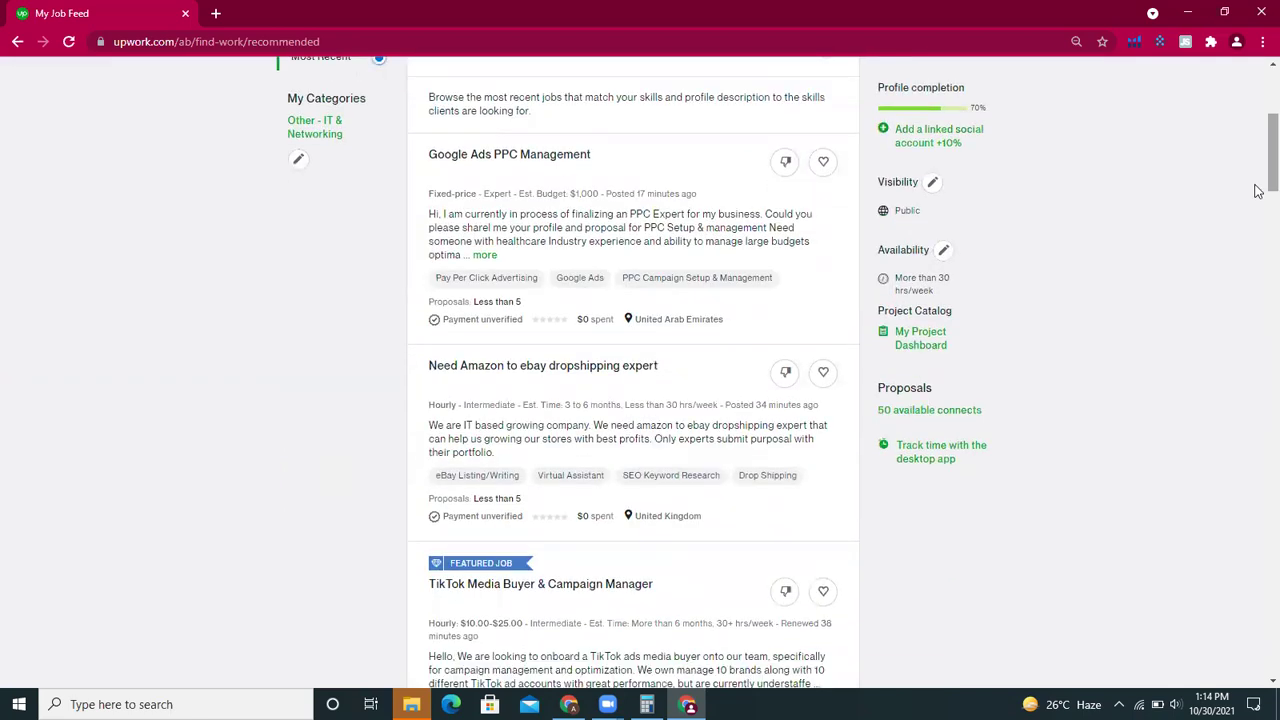
pyautogui.scroll(-10, 1258, 273)
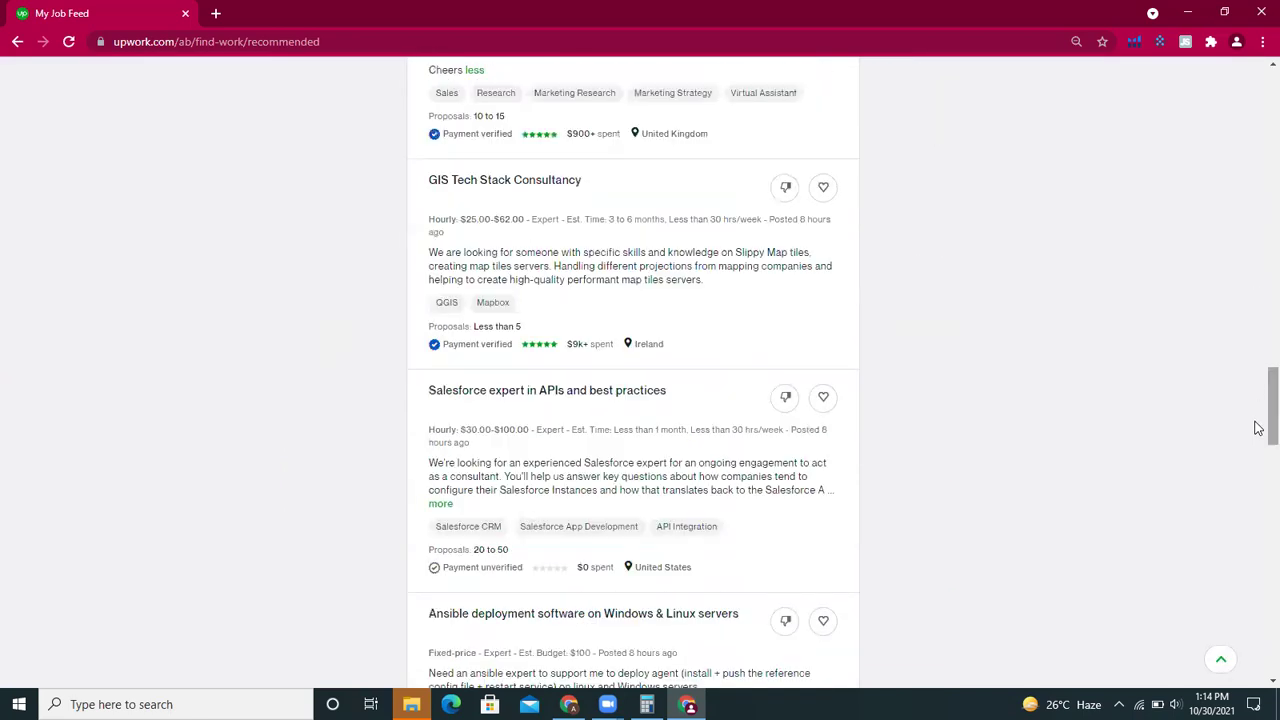
pyautogui.scroll(-6, 1258, 428)
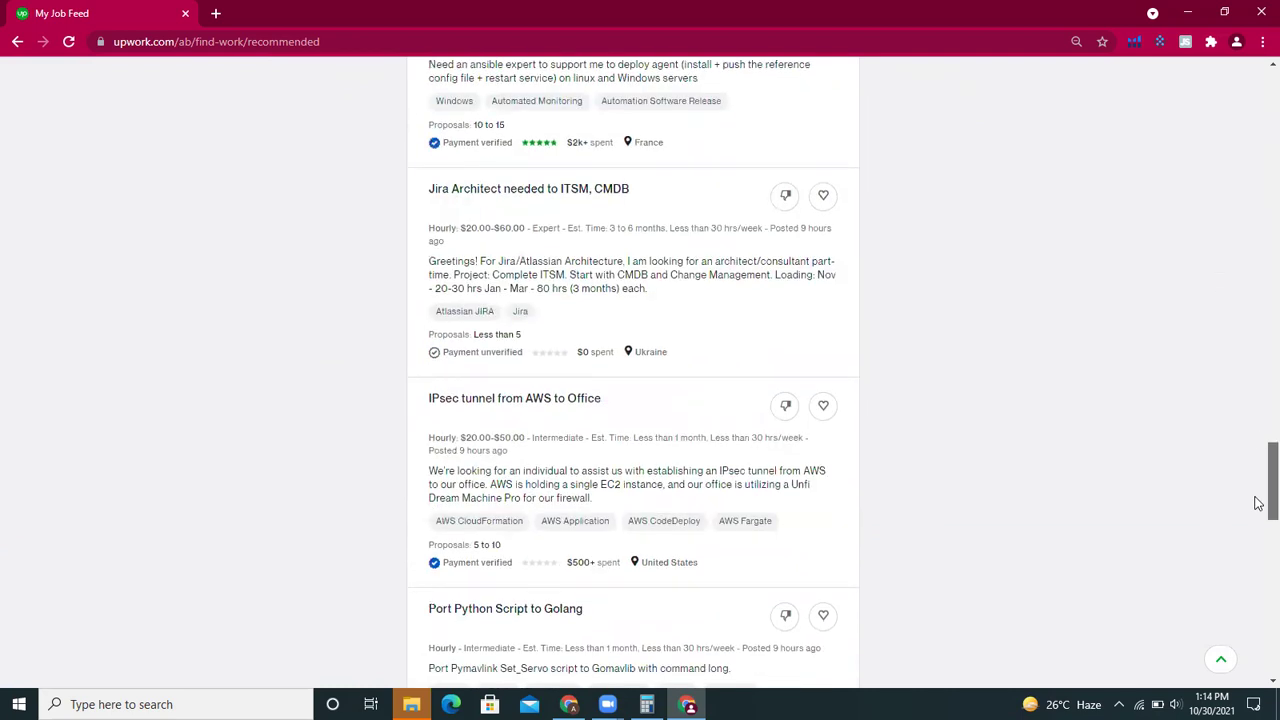
pyautogui.scroll(1, 1258, 500)
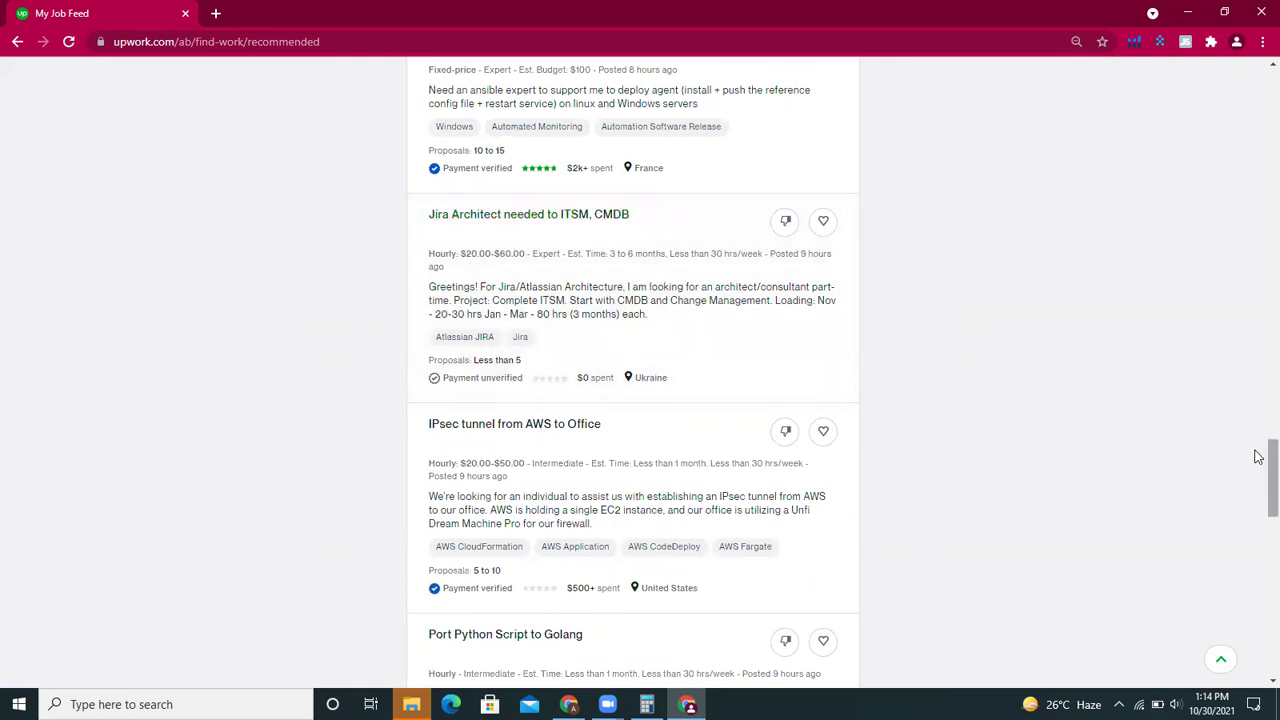
pyautogui.scroll(-2, 1258, 470)
pyautogui.scroll(-5, 1258, 500)
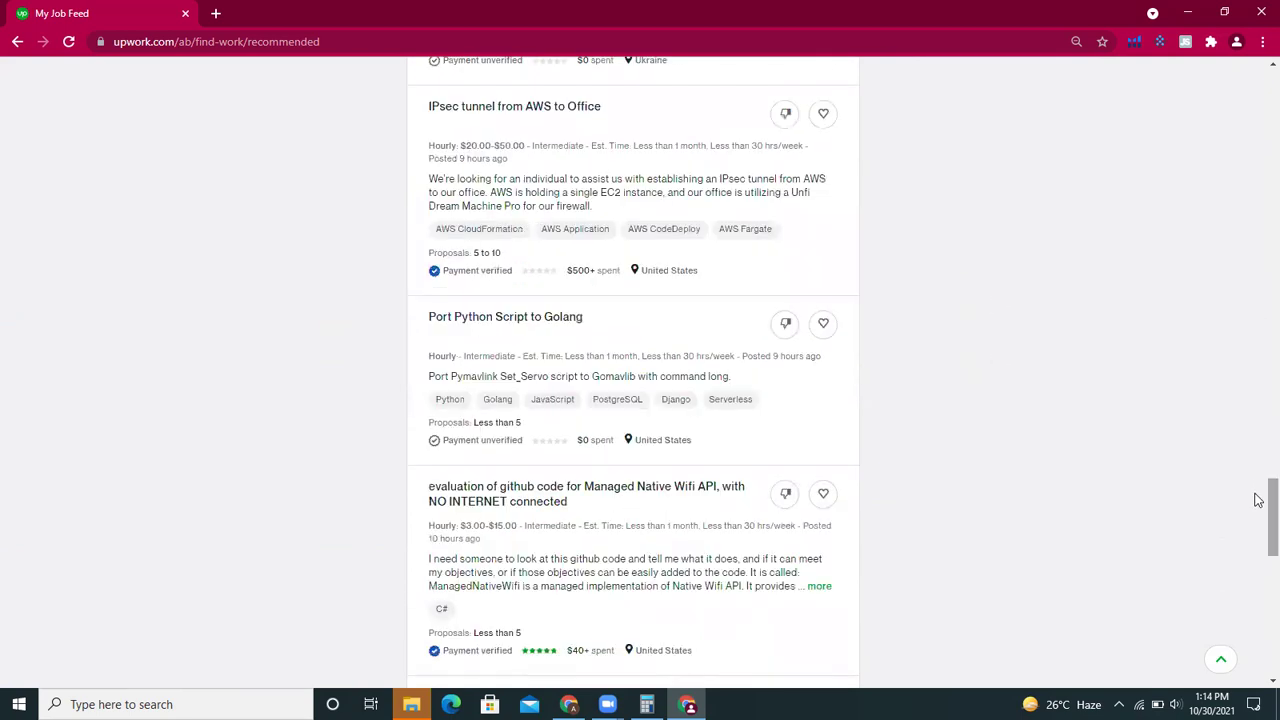
pyautogui.scroll(-3, 1258, 555)
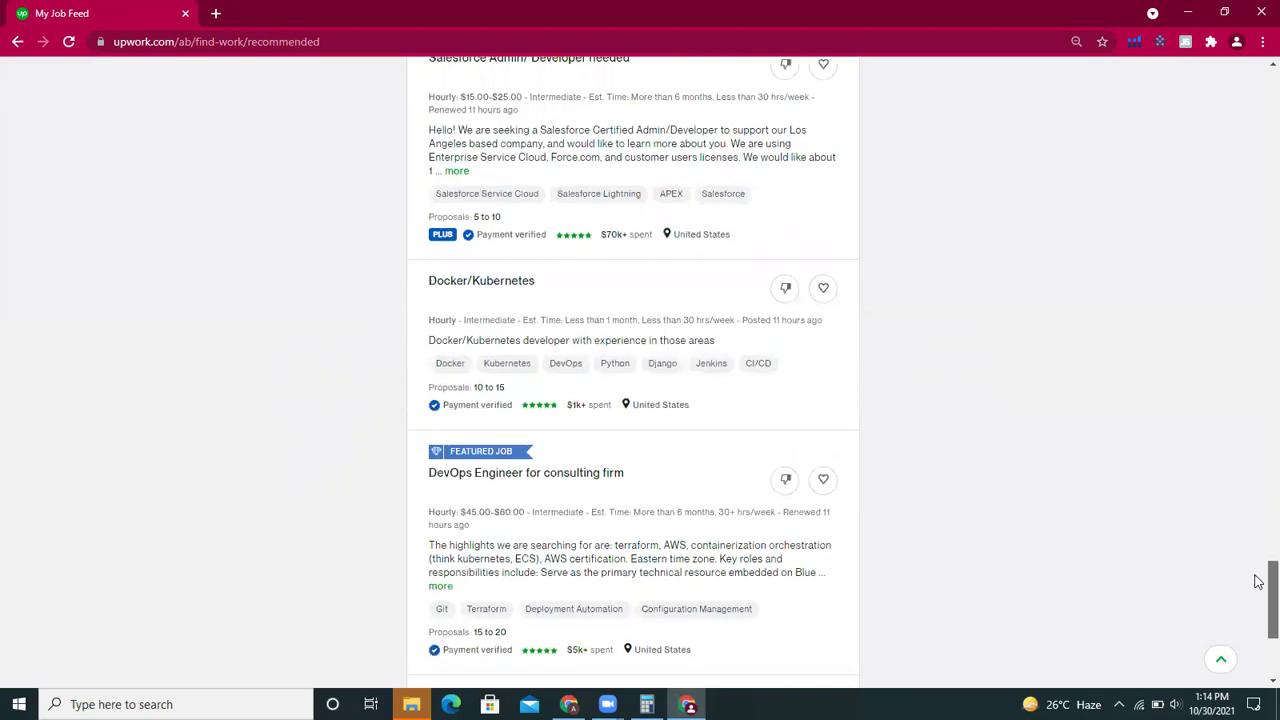
pyautogui.scroll(-3, 1262, 600)
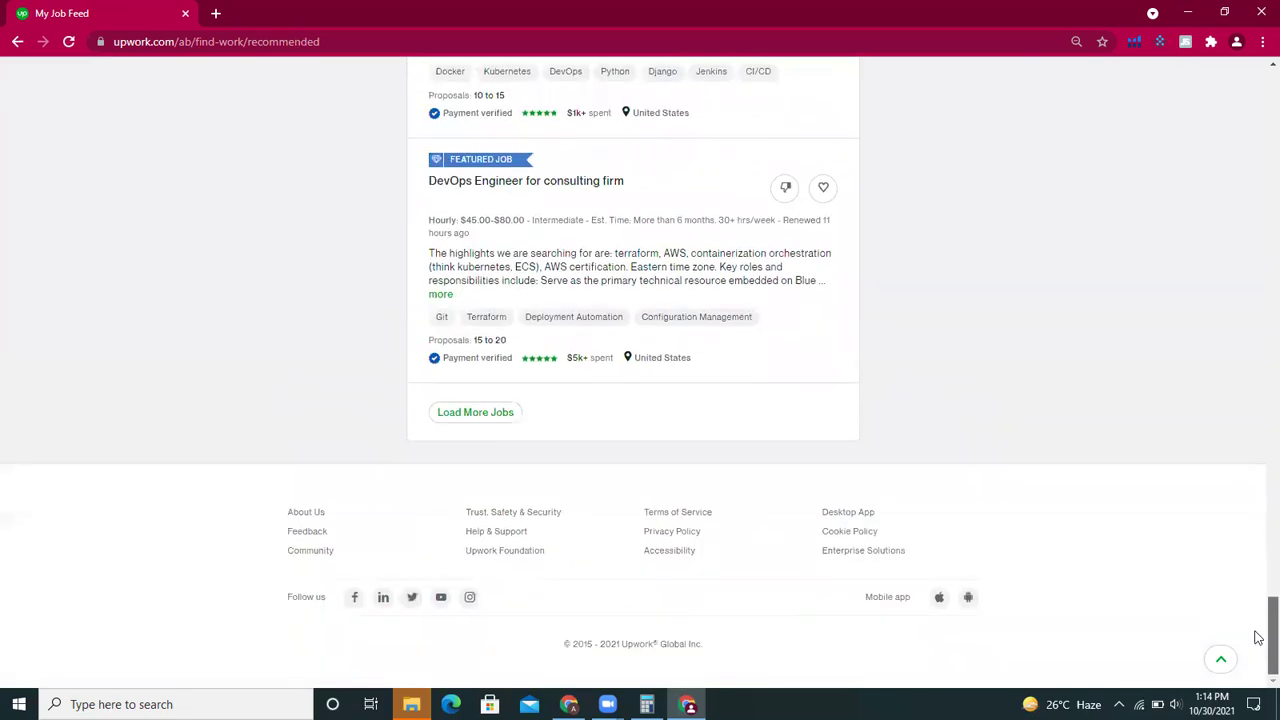
pyautogui.click(502, 414)
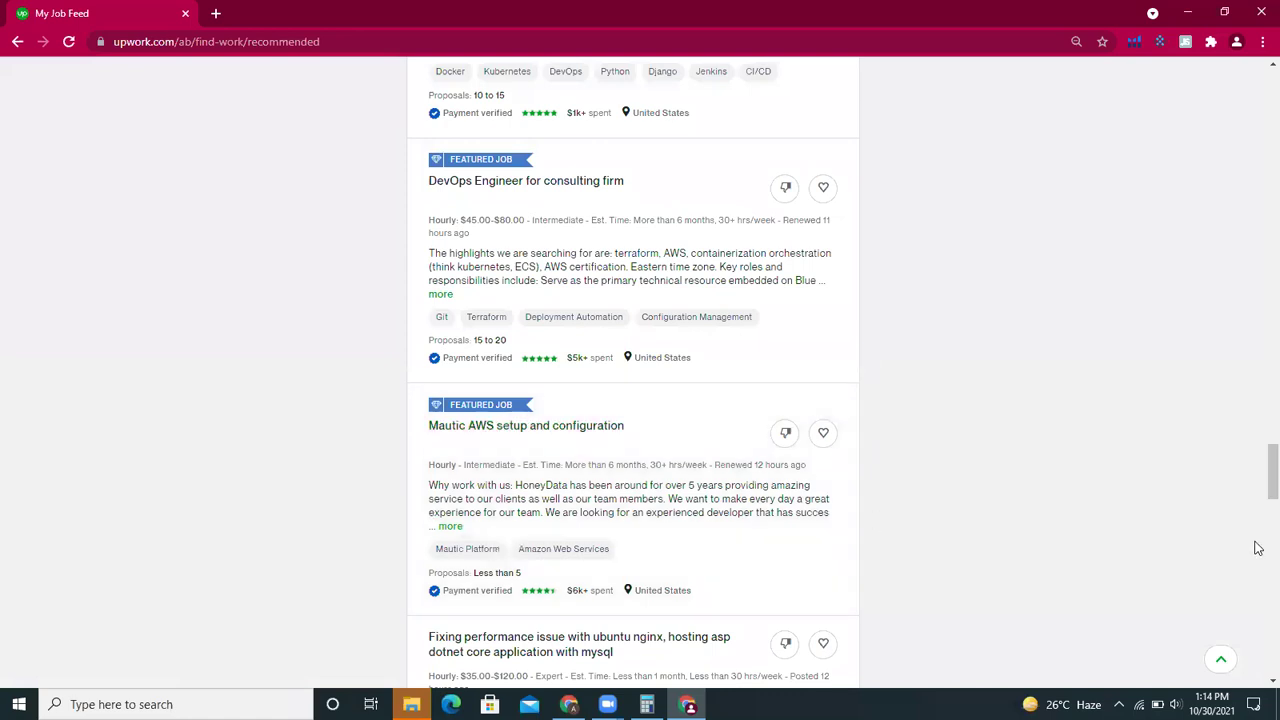
pyautogui.scroll(-1, 1258, 491)
pyautogui.scroll(-5, 1258, 491)
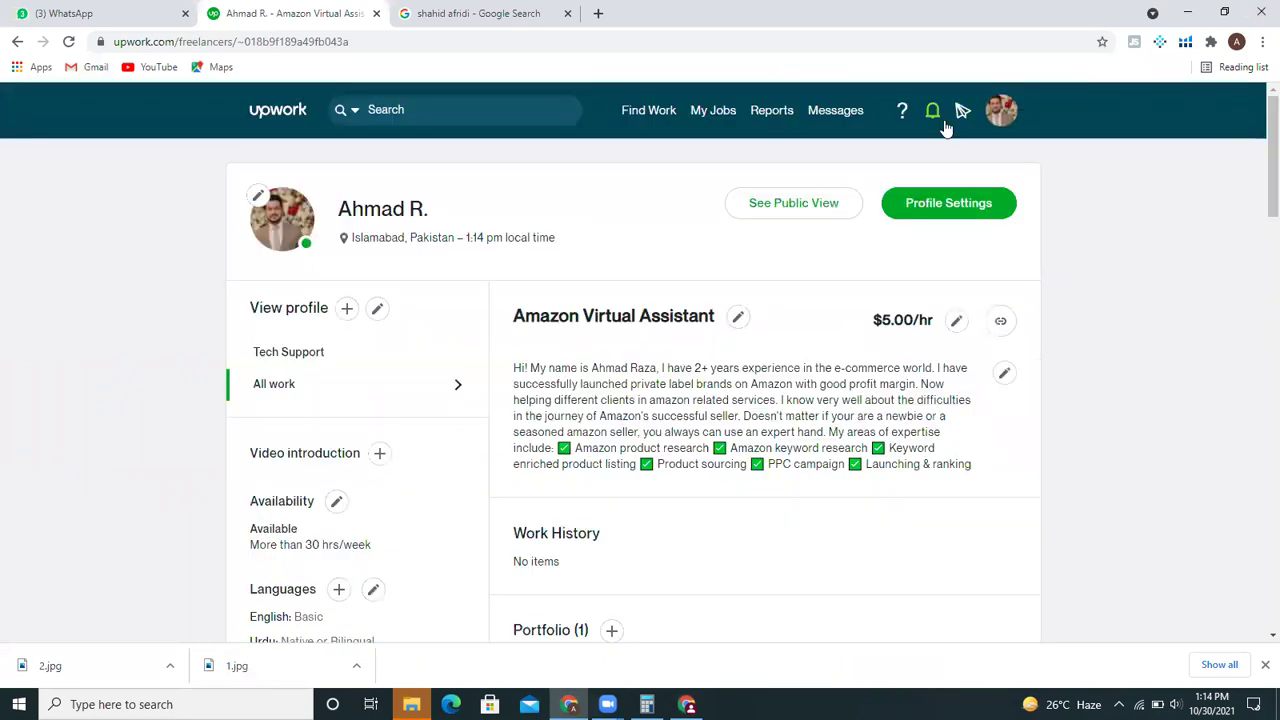
# - Go to the established account's Find Work page from the top-nav Find Work menu
pyautogui.moveTo(713, 115)
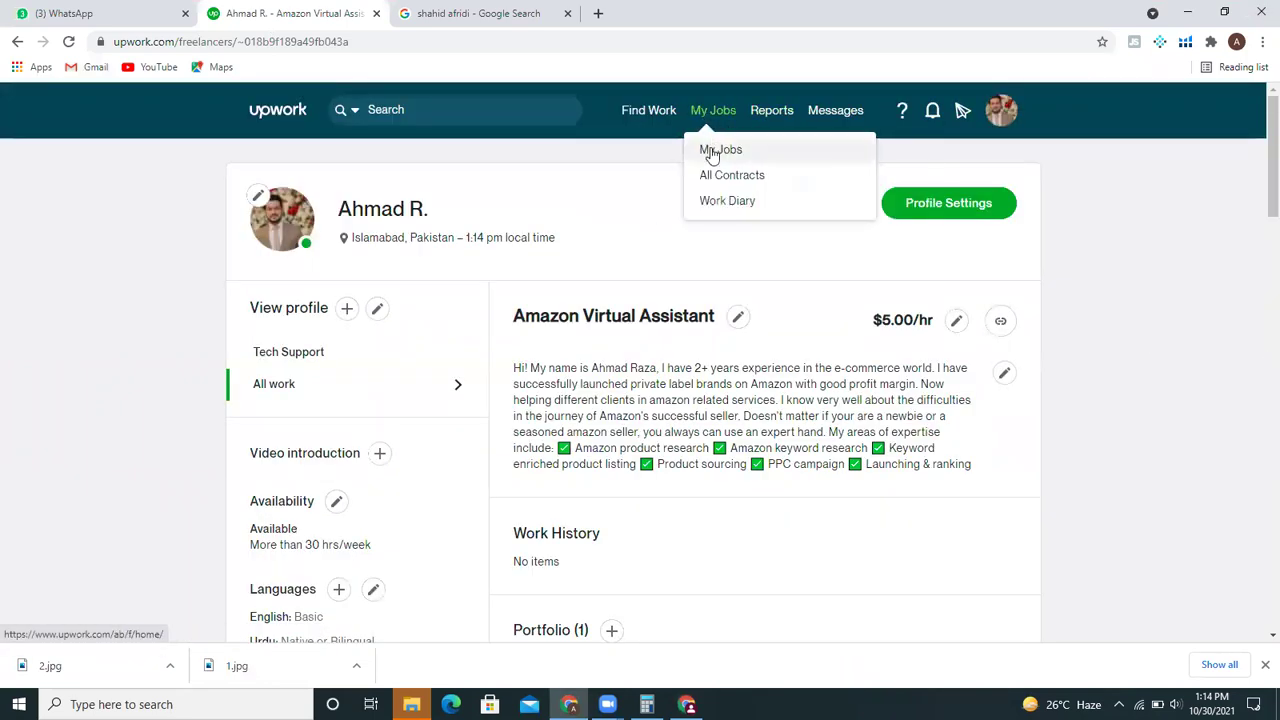
pyautogui.moveTo(649, 112)
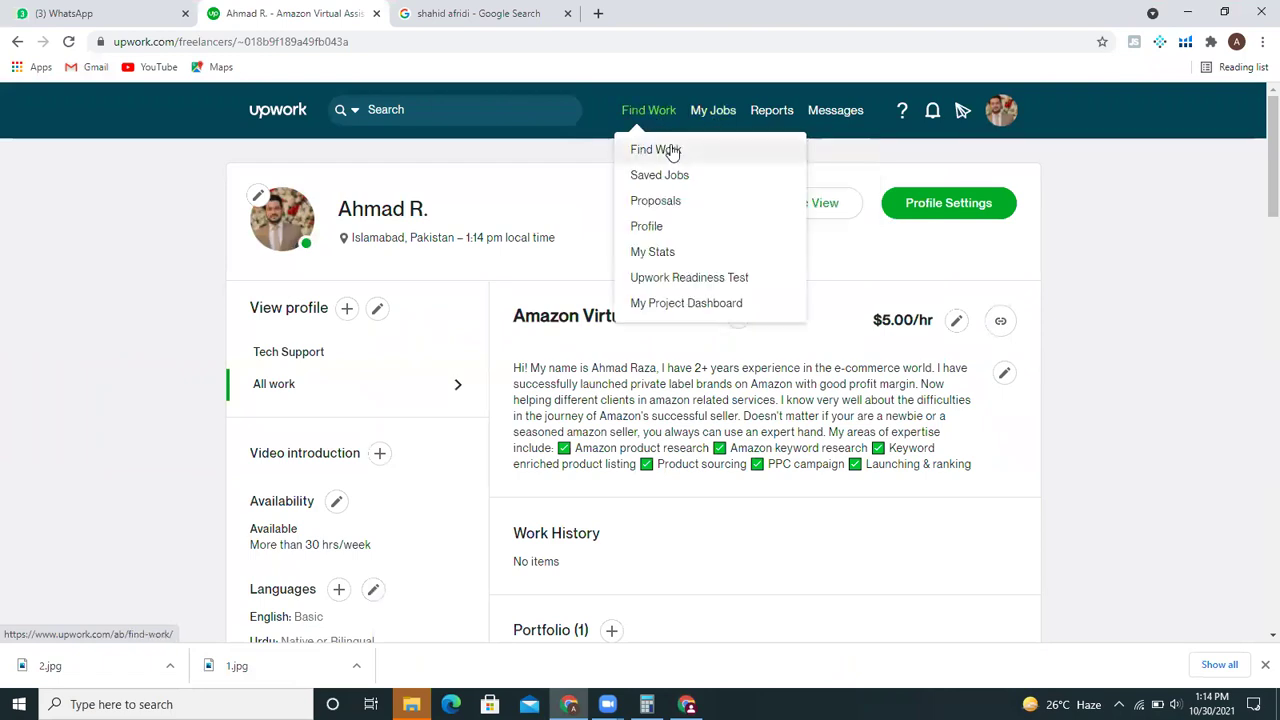
pyautogui.click(671, 149)
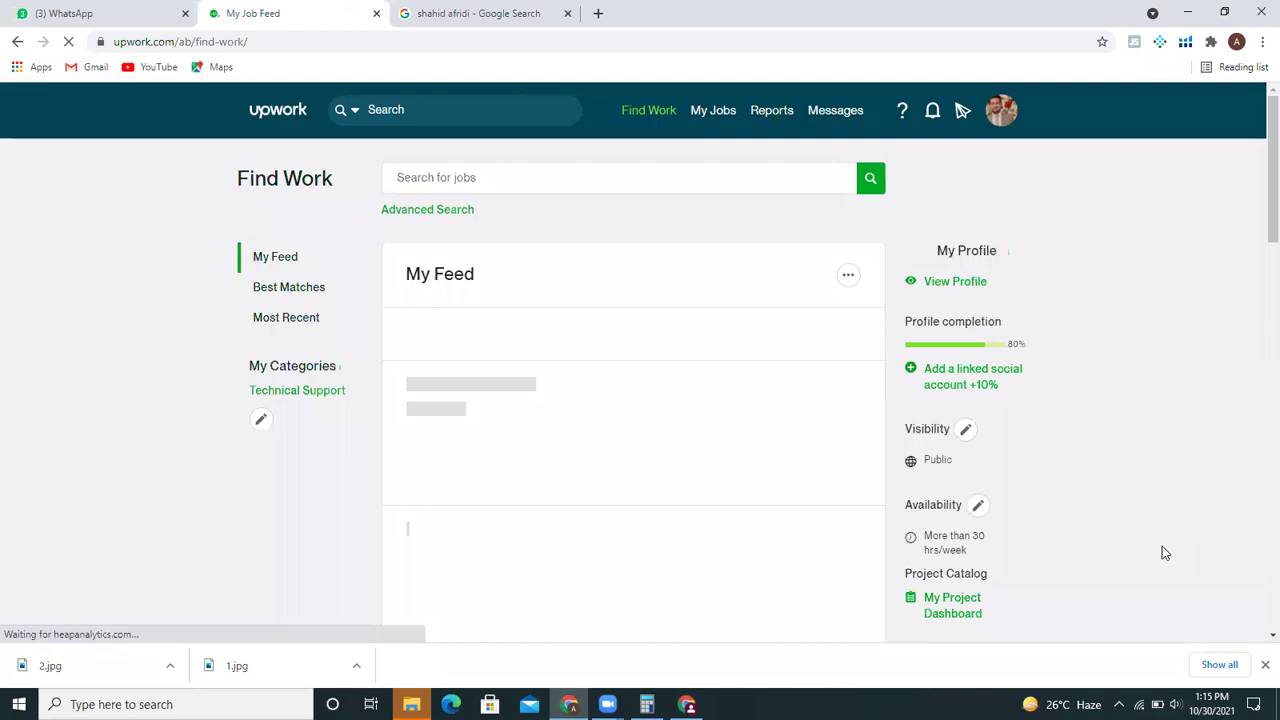
# - Dismiss the downloads bar, scroll through My Feed, and expand the Zonguru Amazon listing job's full description
pyautogui.click(1264, 665)
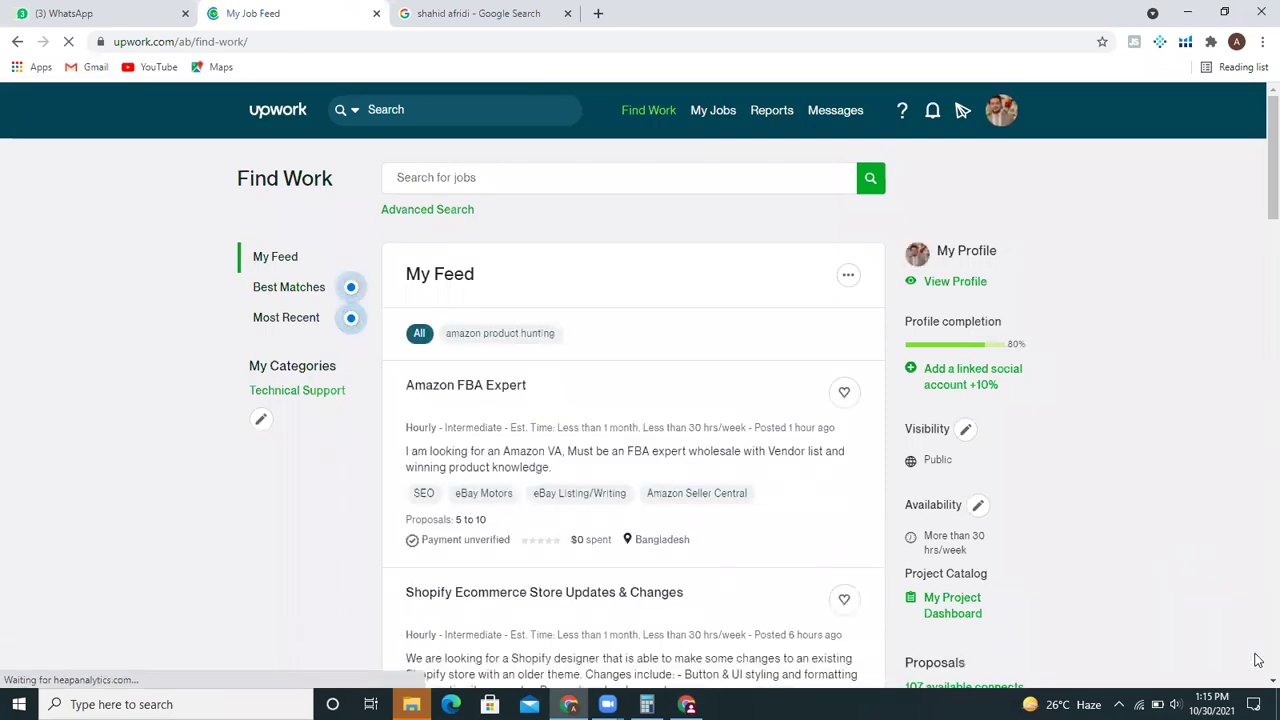
pyautogui.scroll(-1, 1258, 203)
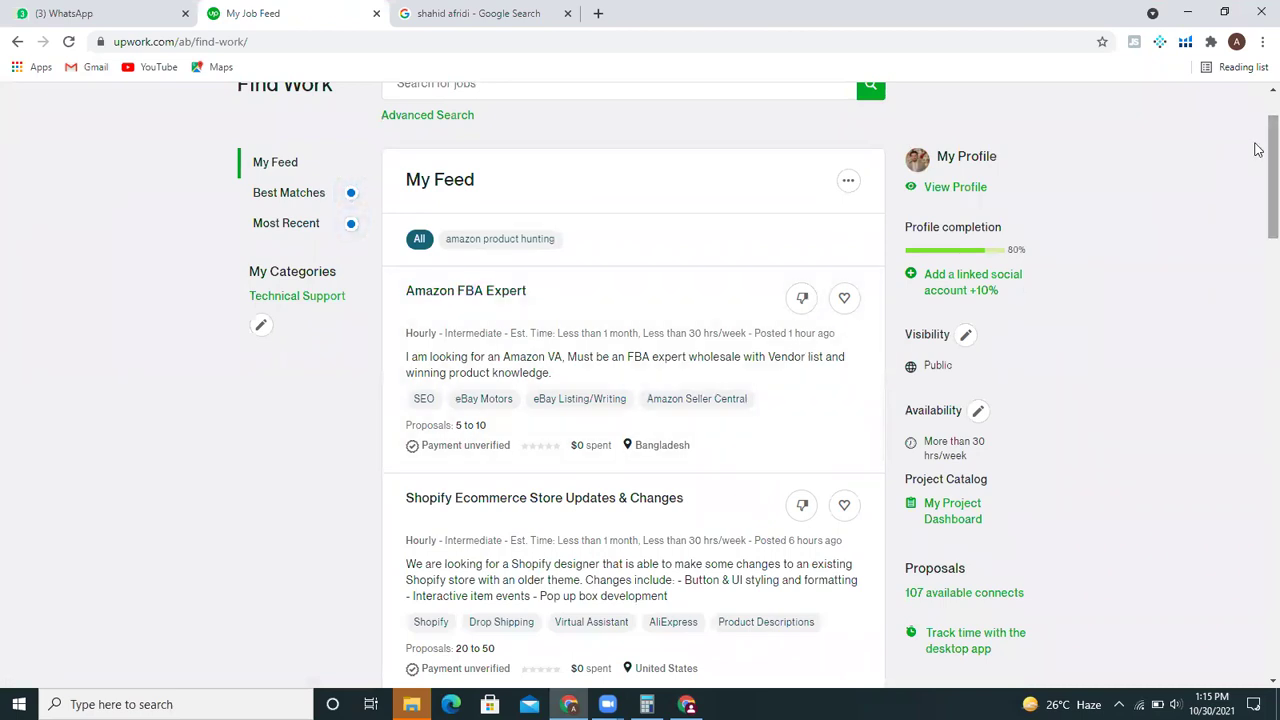
pyautogui.scroll(-2, 1257, 172)
pyautogui.scroll(-1, 1258, 200)
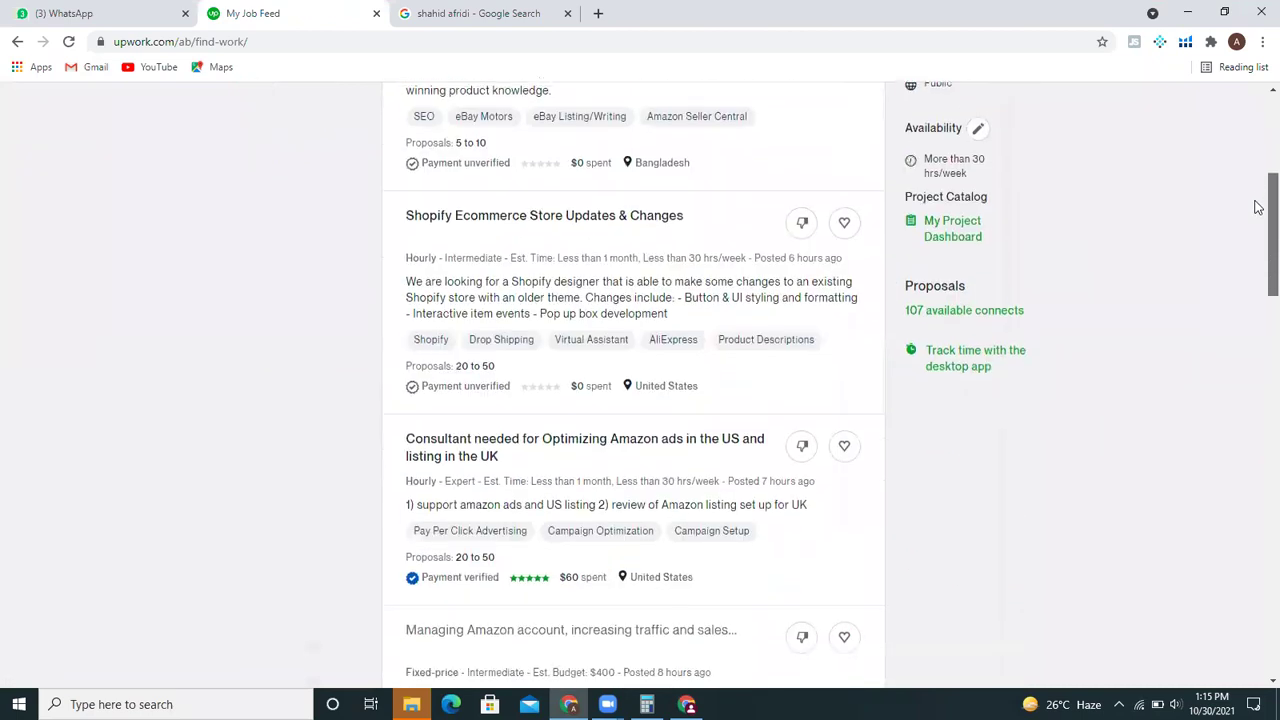
pyautogui.scroll(-1, 1258, 222)
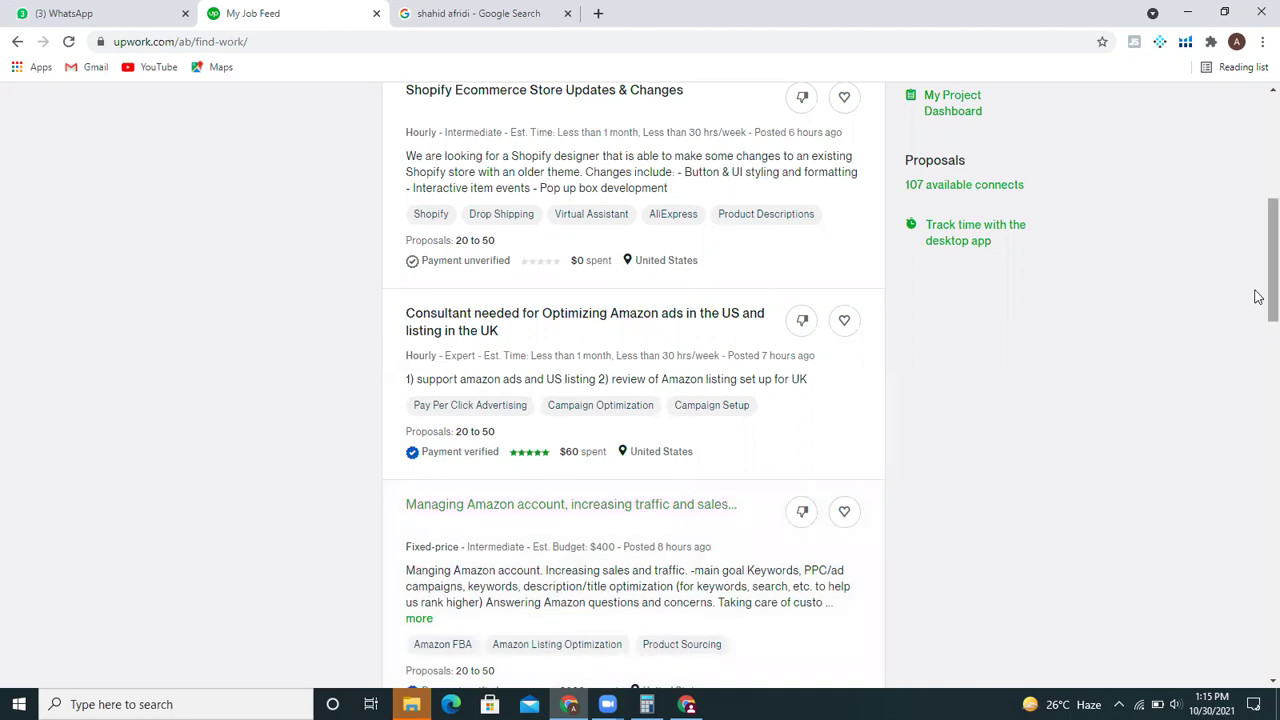
pyautogui.moveTo(1260, 297); pyautogui.dragTo(1258, 348)
pyautogui.scroll(-1, 1258, 350)
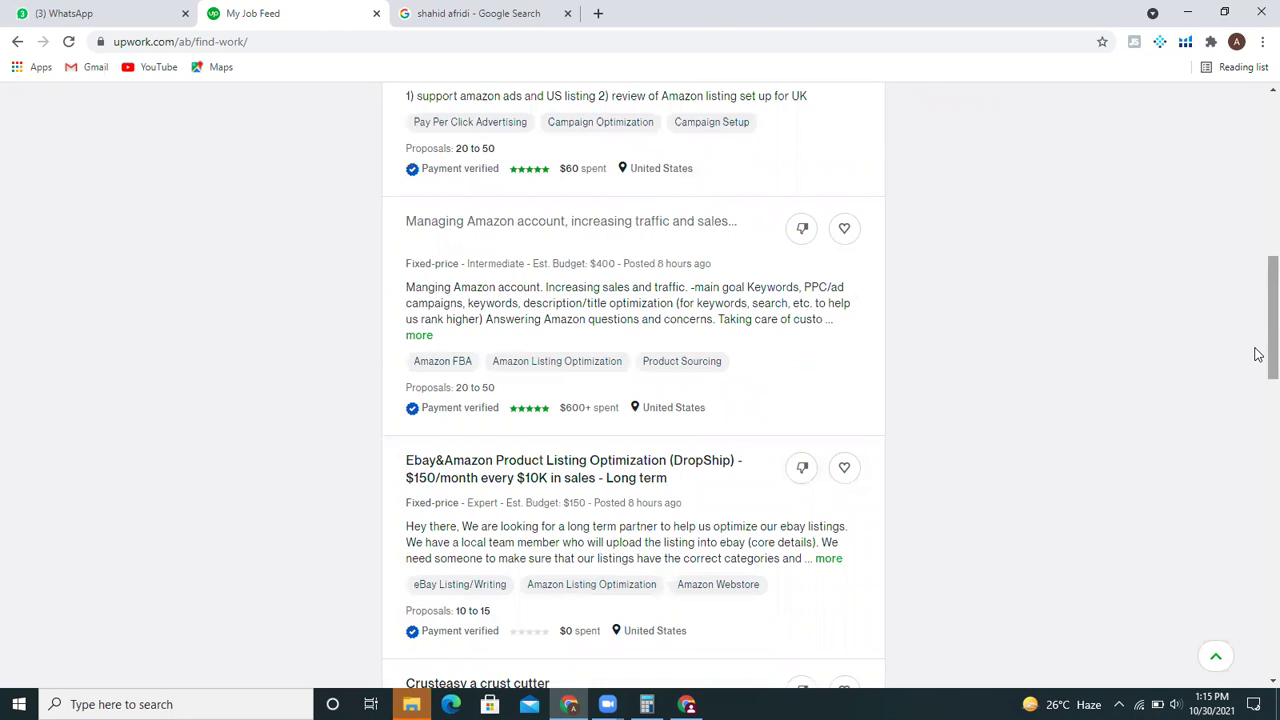
pyautogui.moveTo(1258, 354); pyautogui.dragTo(1258, 526)
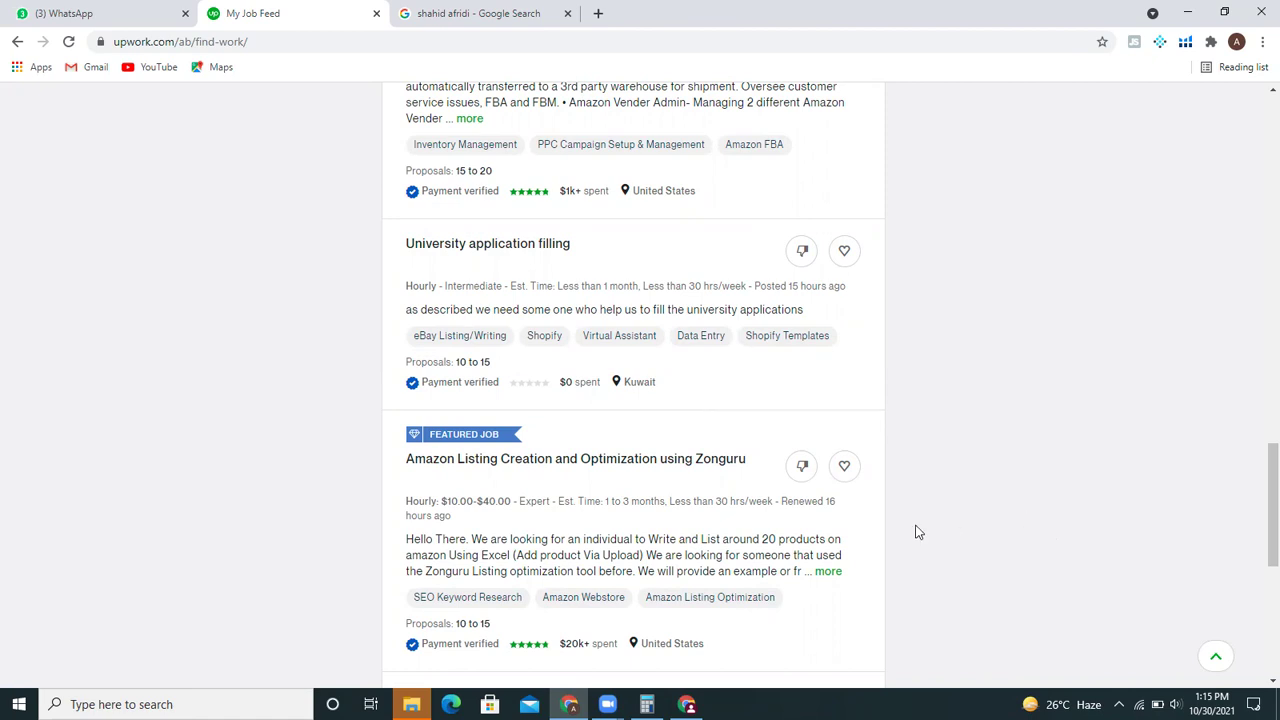
pyautogui.click(826, 572)
pyautogui.scroll(-2, 1258, 524)
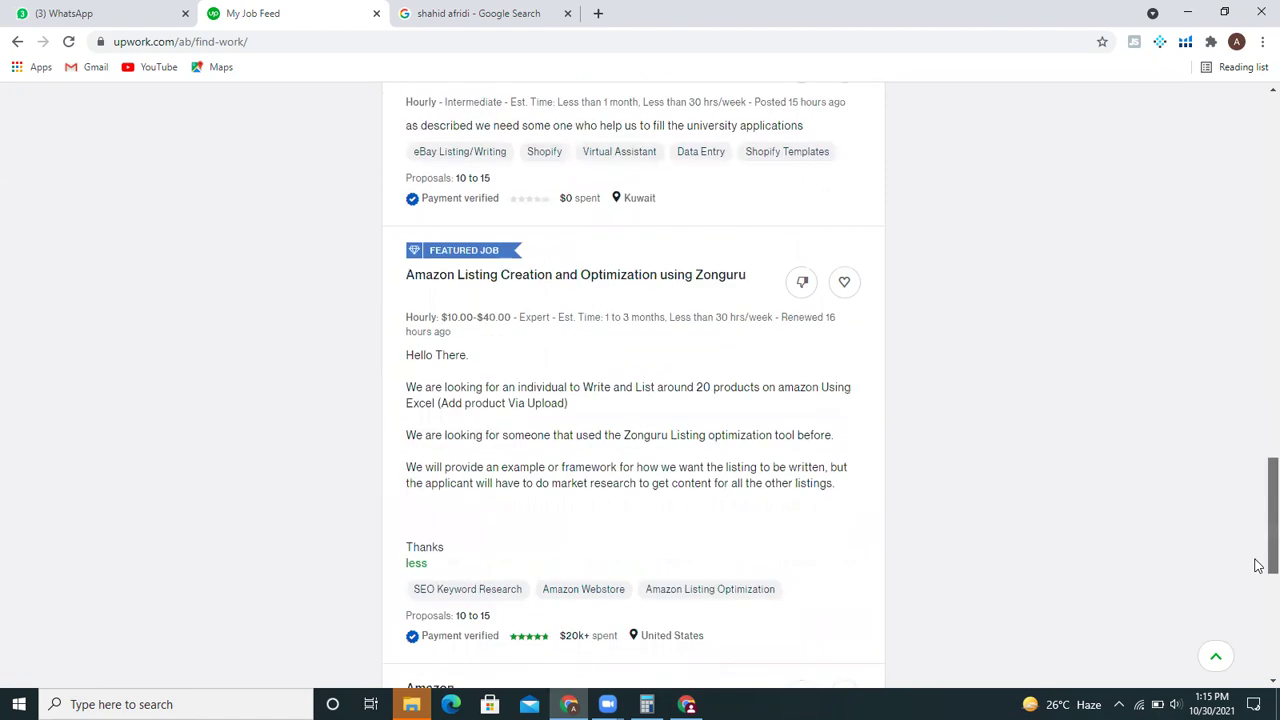
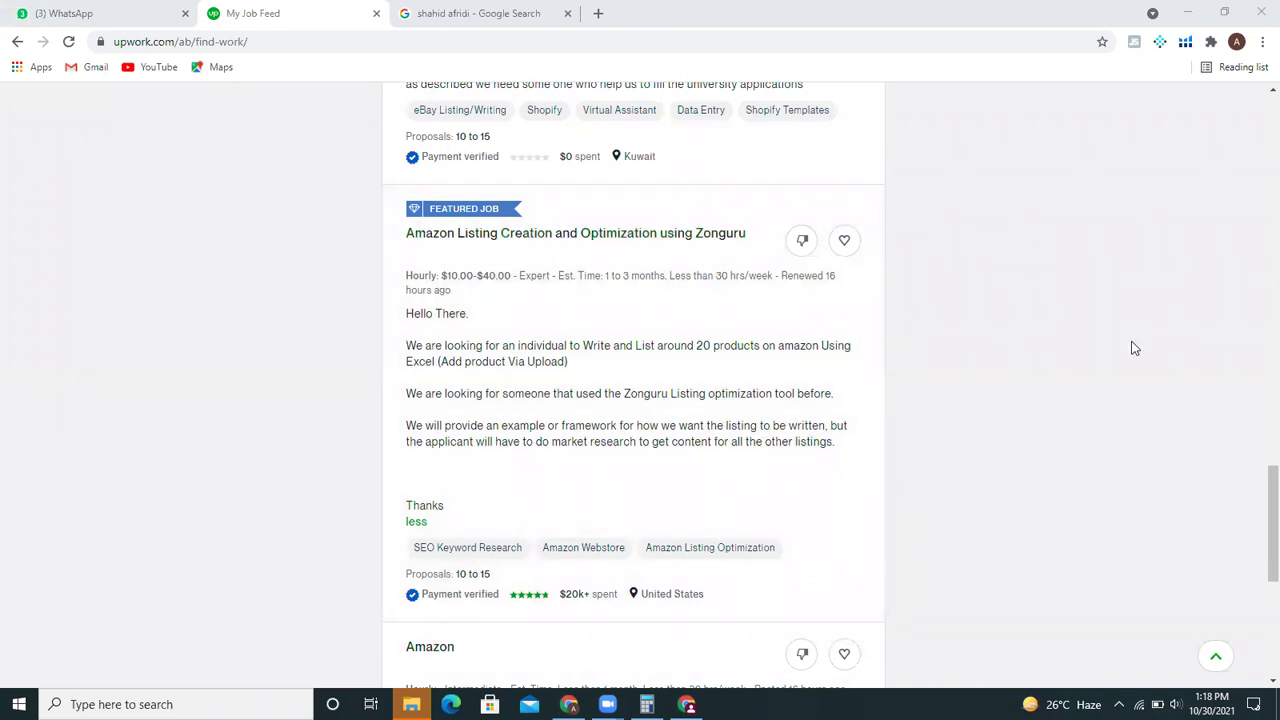
# - Open the 'Amazon Listing Creation and Optimization using Zonguru' job from the feed to see its full description
pyautogui.click(1131, 347)
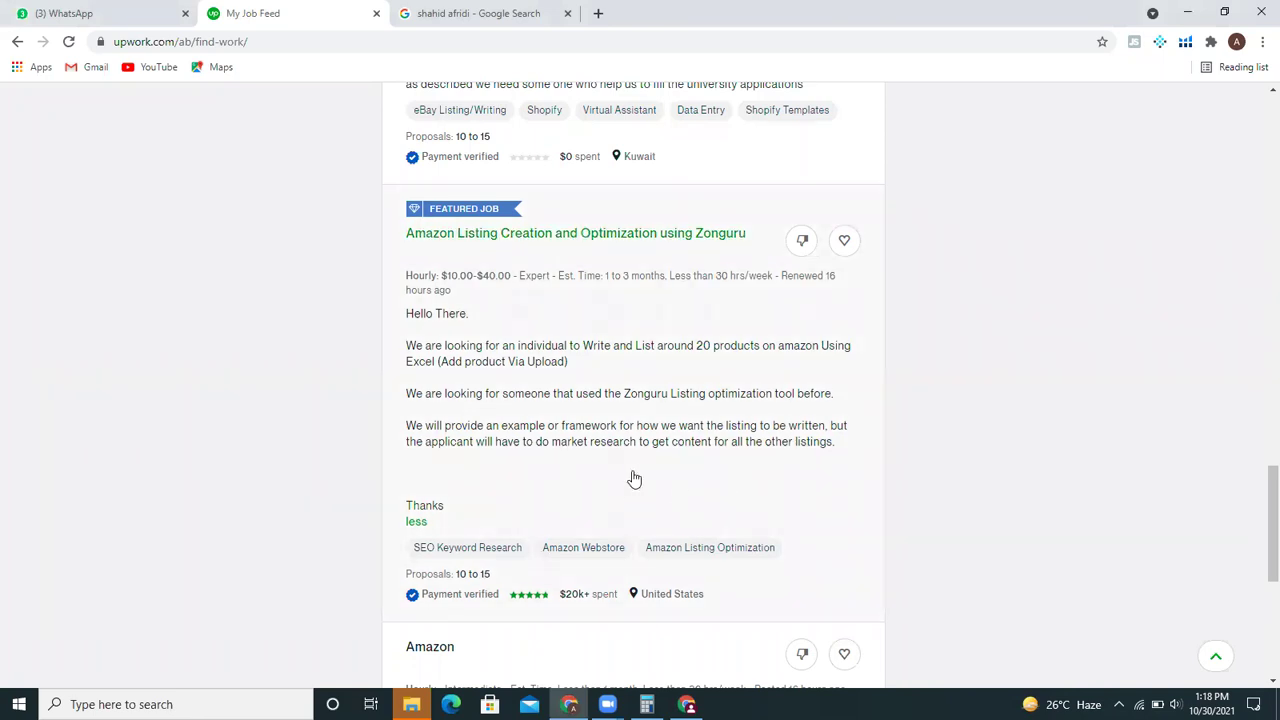
pyautogui.click(634, 478)
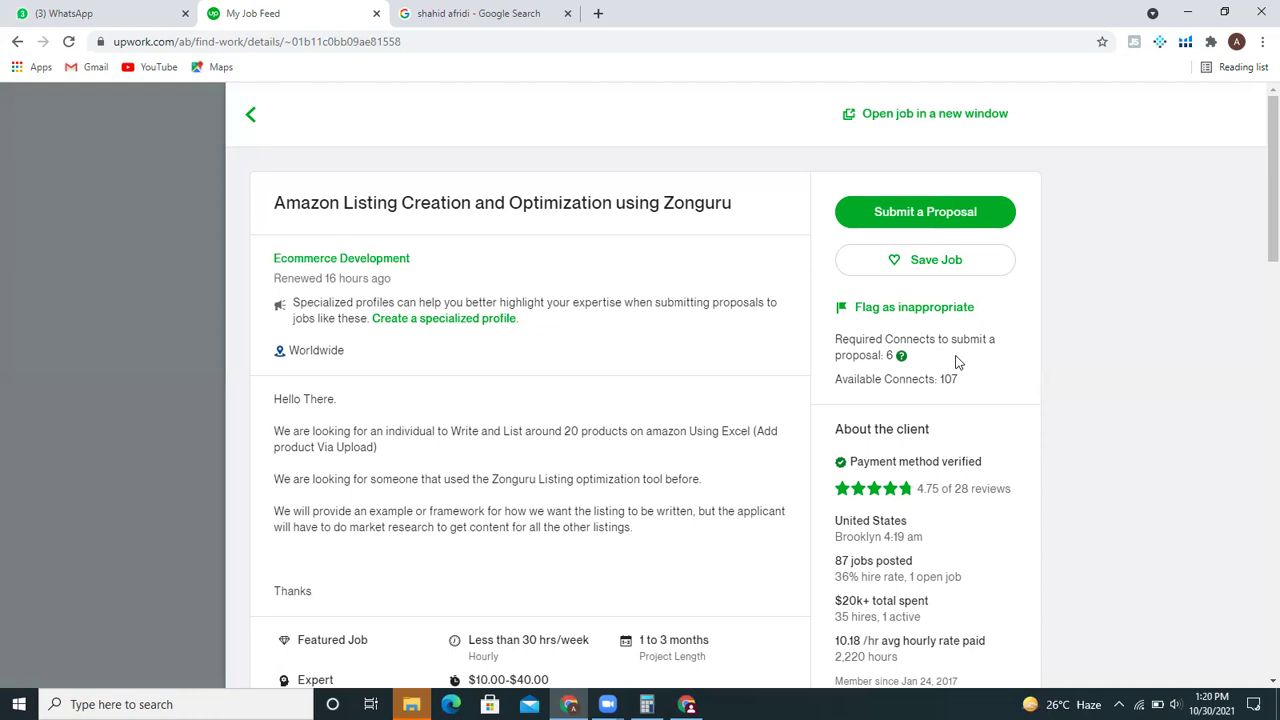
pyautogui.moveTo(1258, 199)
pyautogui.mouseDown()
pyautogui.moveTo(1257, 314)
pyautogui.moveTo(1258, 210)
pyautogui.mouseUp()
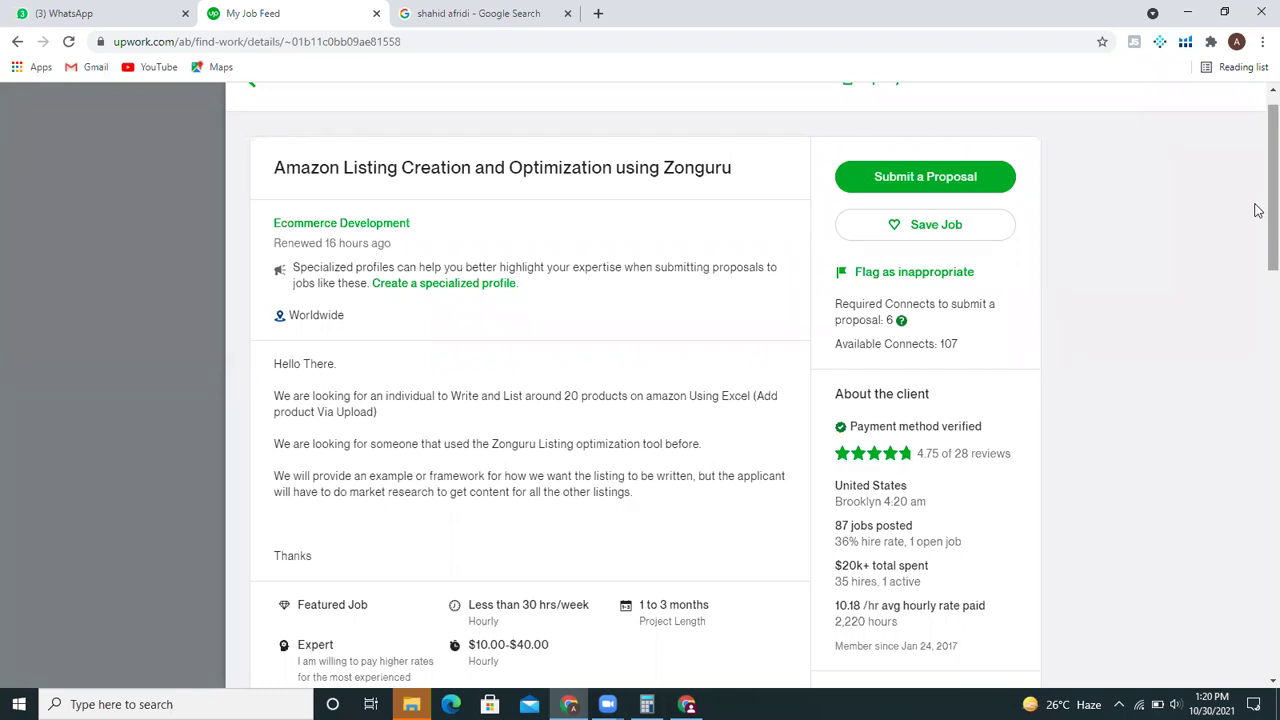
pyautogui.scroll(1, 1257, 174)
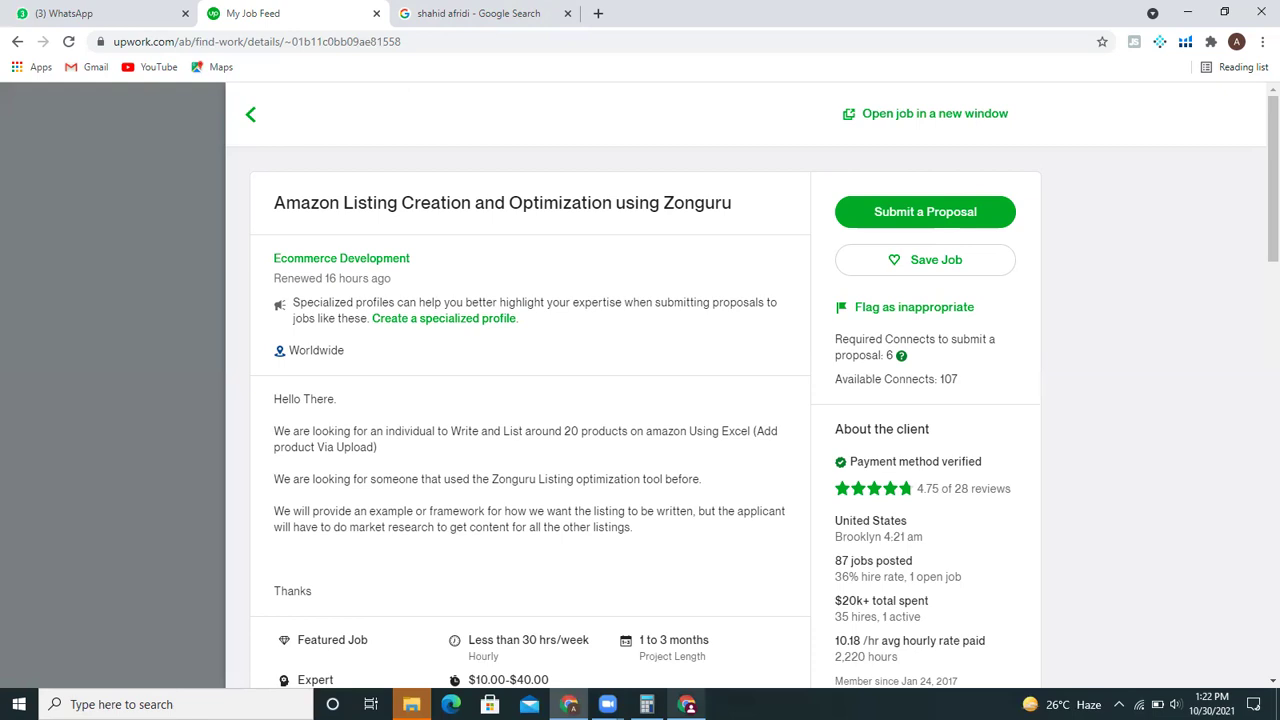
# - In the new account's window, go to Upwork Readiness Test from the Find Work menu
pyautogui.click(686, 704)
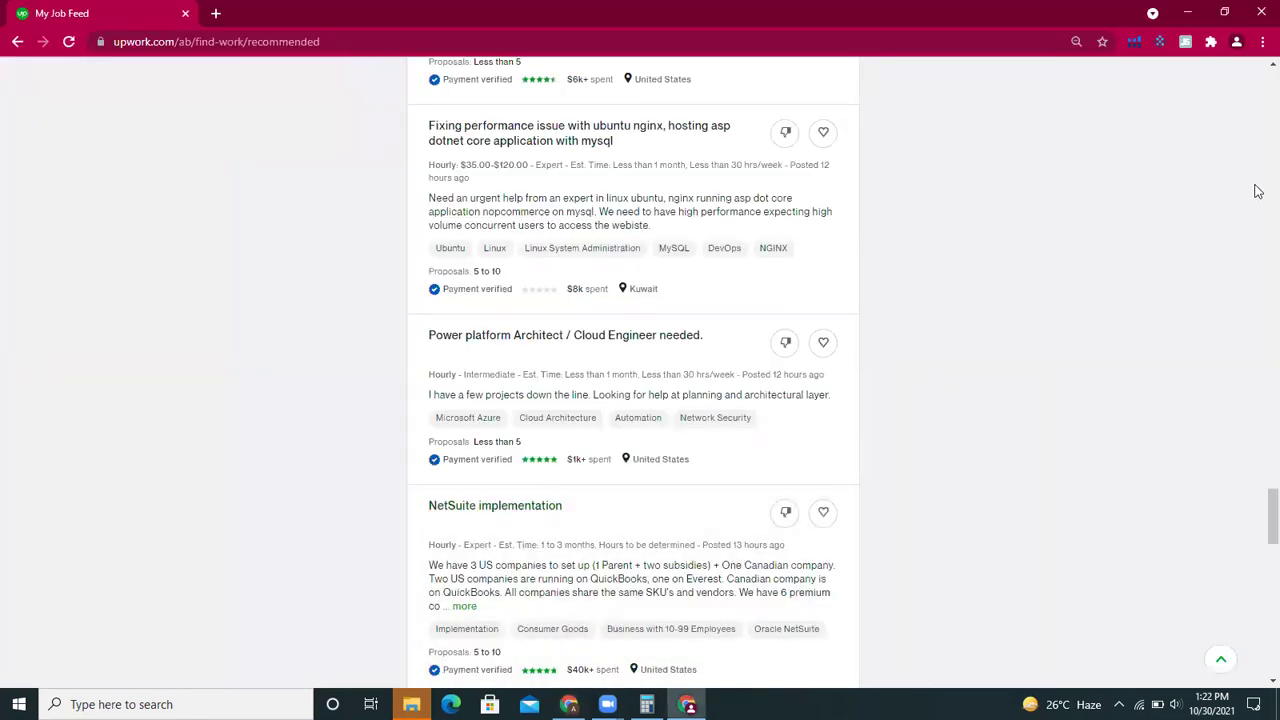
pyautogui.scroll(-5, 1257, 189)
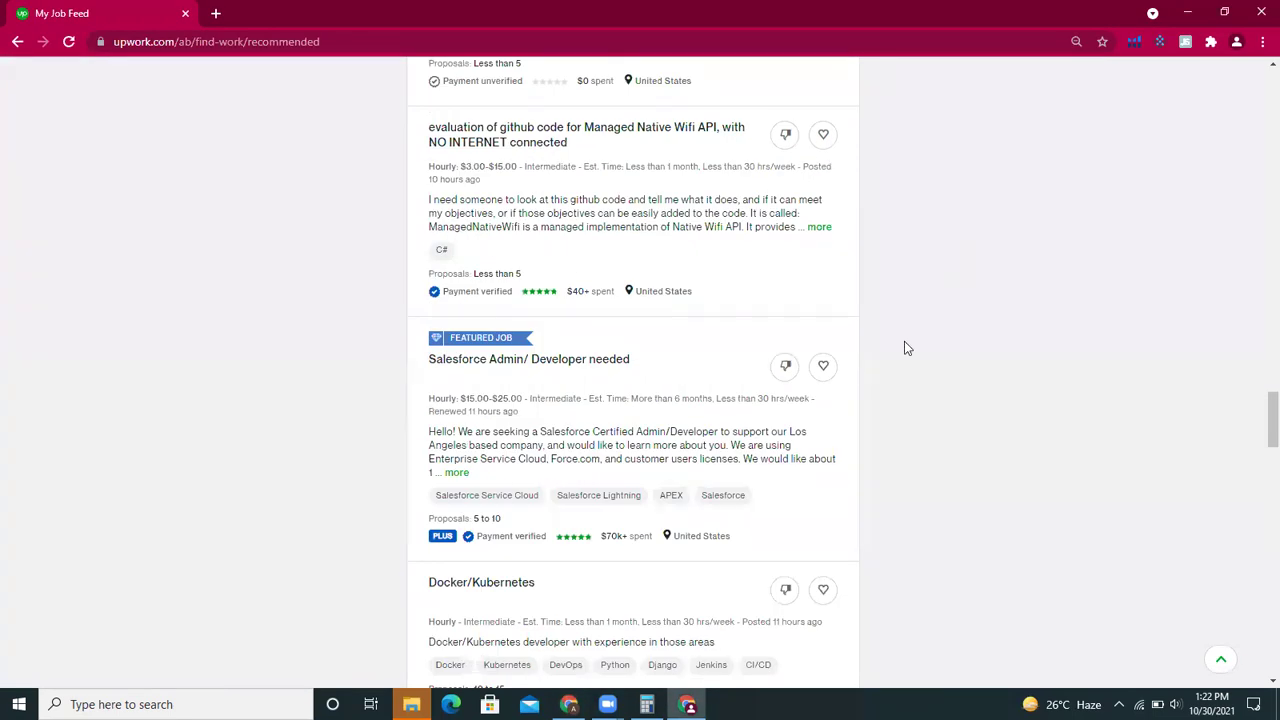
pyautogui.scroll(4, 1266, 409)
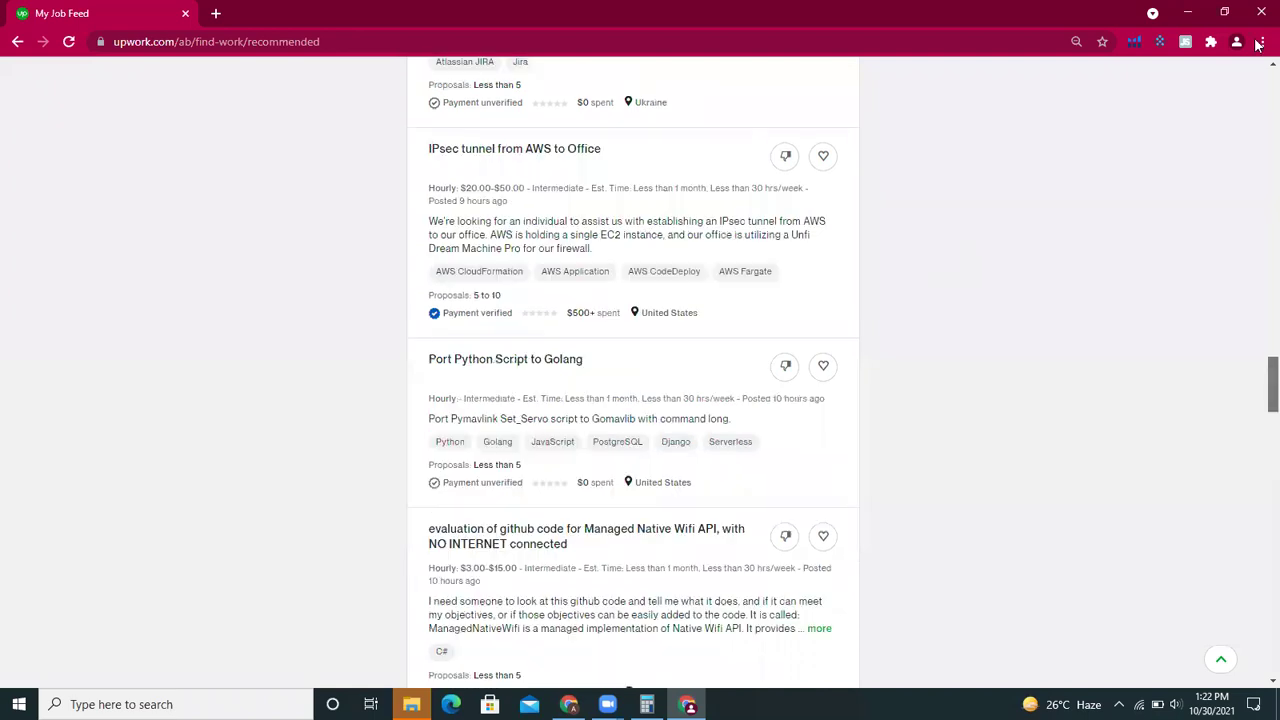
pyautogui.press('Home')
pyautogui.moveTo(650, 84)
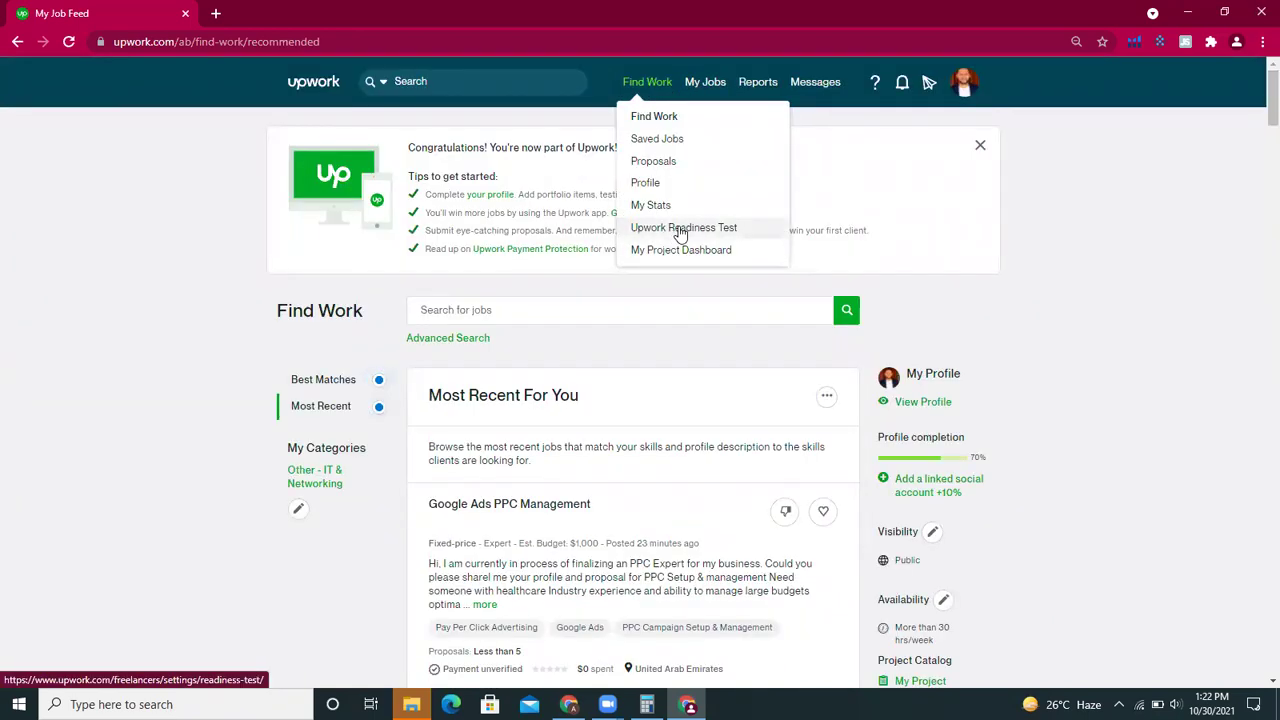
pyautogui.click(680, 229)
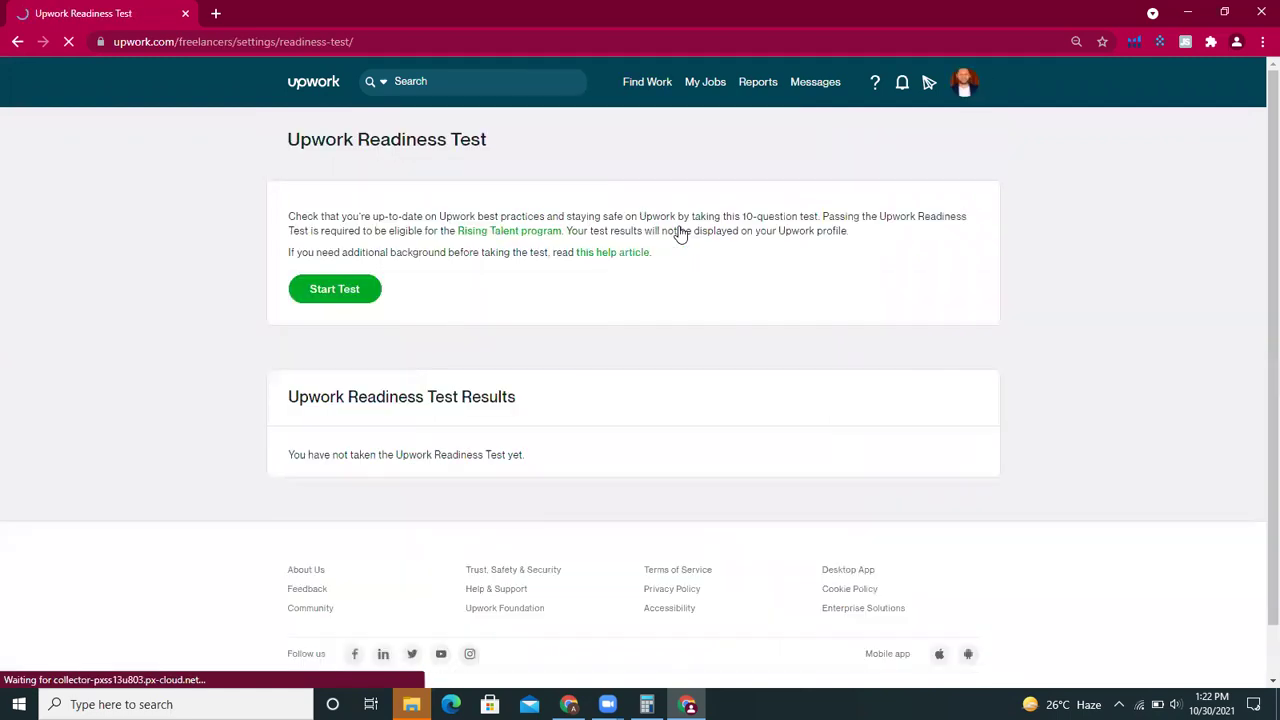
# - Start the Upwork Readiness Test to reach its 10-question start screen
pyautogui.click(330, 305)
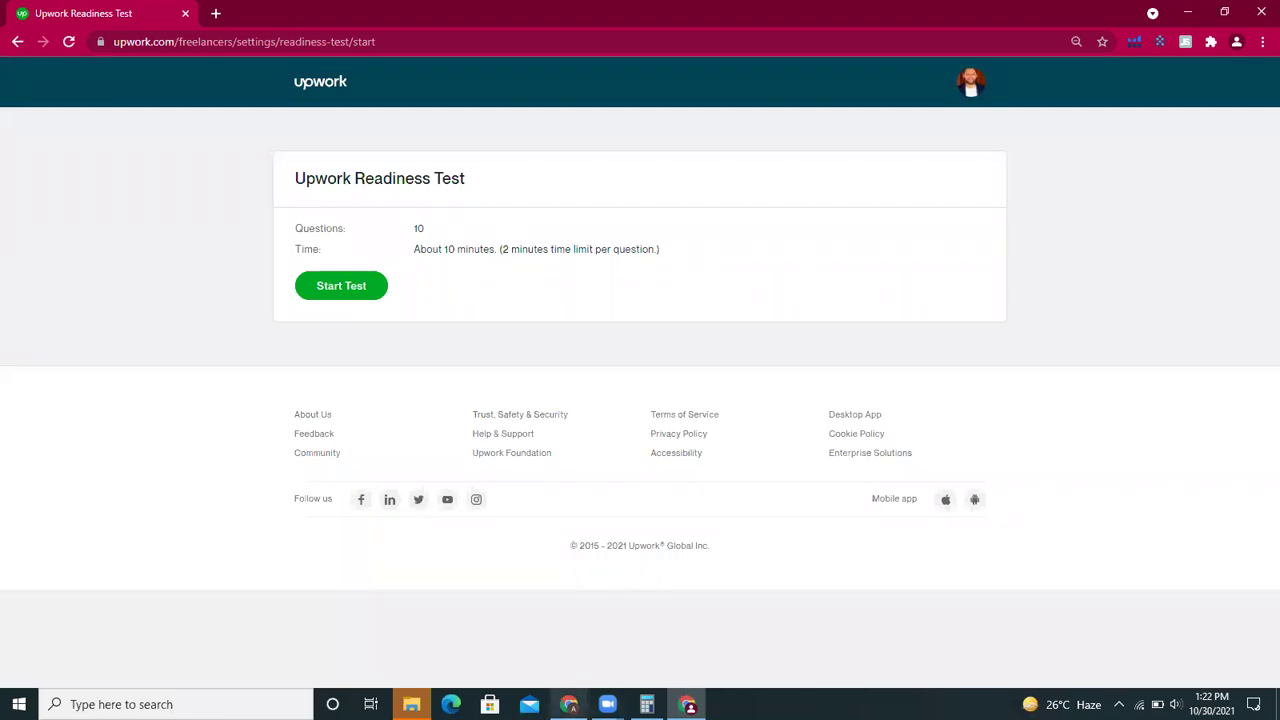
# - Bring back the browser window showing the Zonguru Amazon listing job details
pyautogui.click(568, 704)
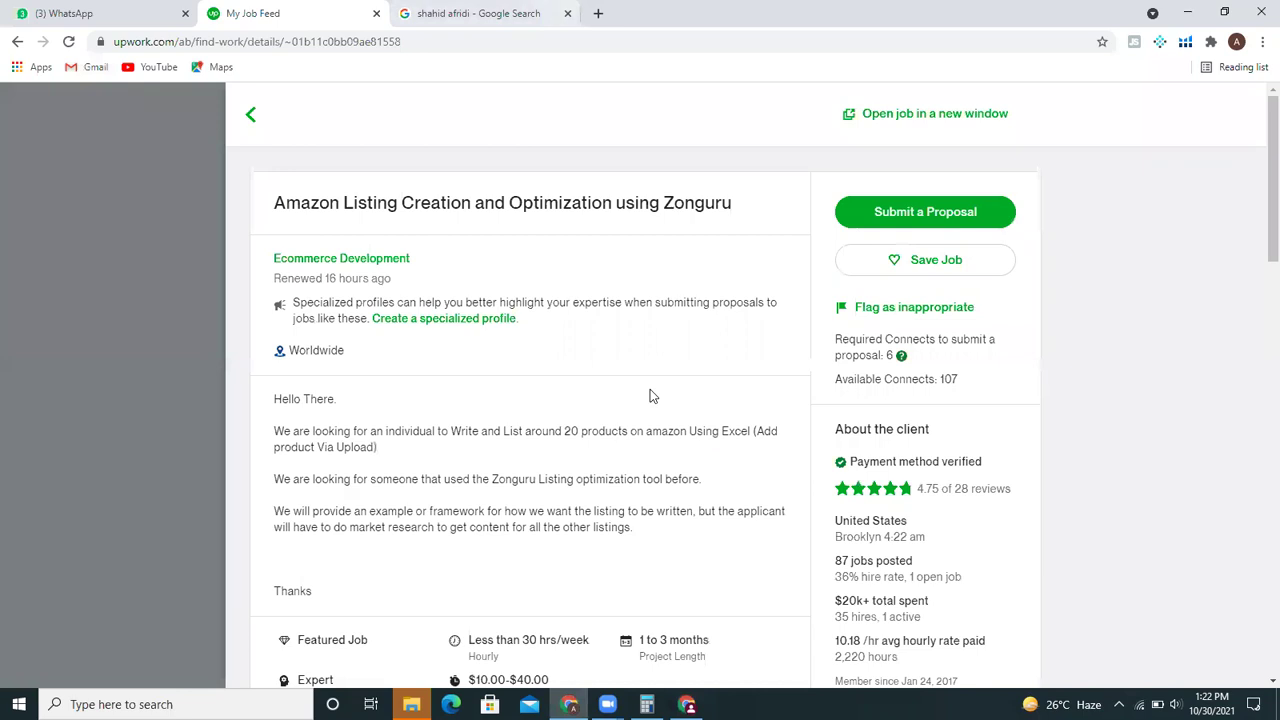